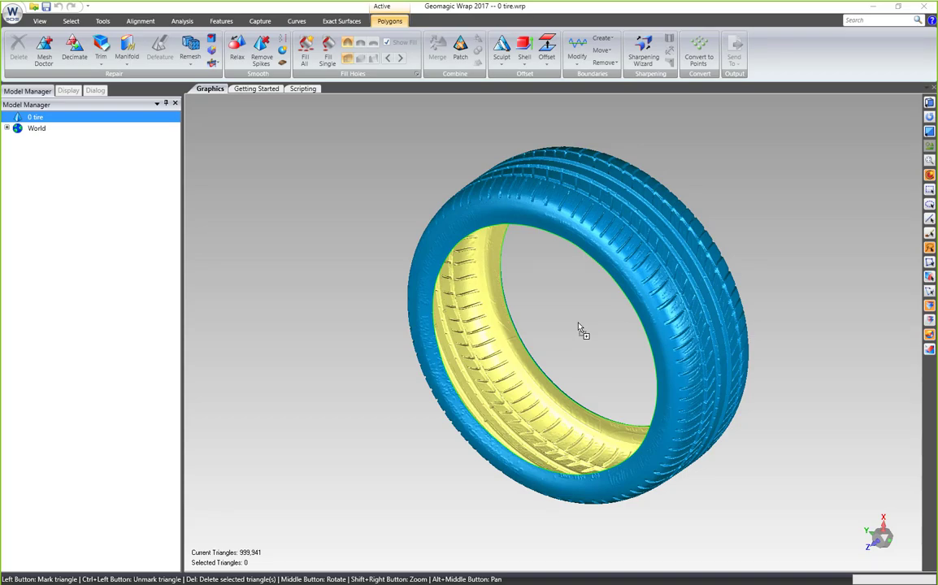
Turn on the World CSYS display for the tire model
{"action": "middle_click_drag", "start_coordinate": [544, 316], "coordinate": [684, 309]}
{"action": "left_click", "coordinate": [68, 91]}
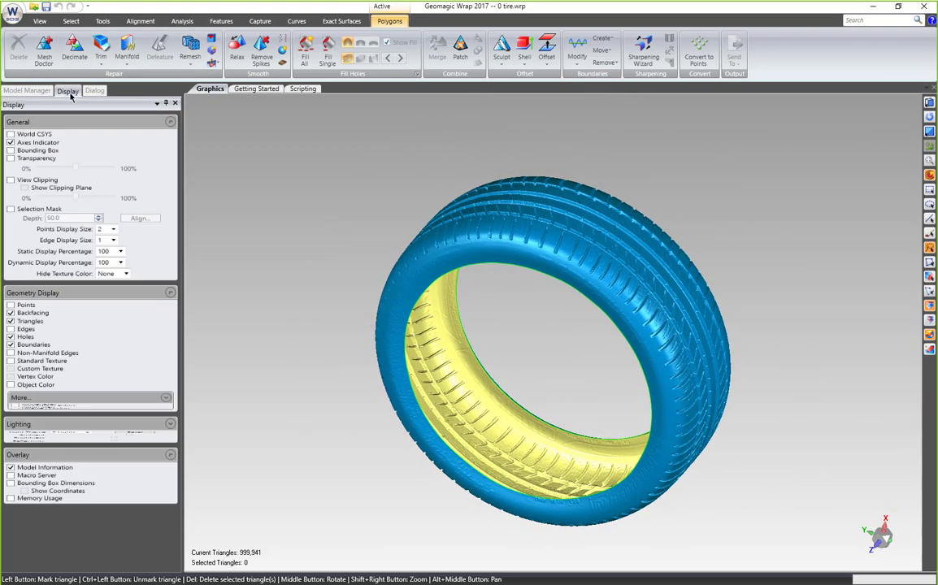
{"action": "left_click", "coordinate": [31, 135]}
{"action": "scroll", "coordinate": [723, 323], "scroll_direction": "down", "scroll_amount": 3}
{"action": "mouse_move", "coordinate": [749, 364]}
{"action": "middle_mouse_down"}
{"action": "mouse_move", "coordinate": [777, 374]}
{"action": "mouse_move", "coordinate": [745, 358]}
{"action": "mouse_move", "coordinate": [719, 400]}
{"action": "mouse_move", "coordinate": [737, 374]}
{"action": "middle_mouse_up"}
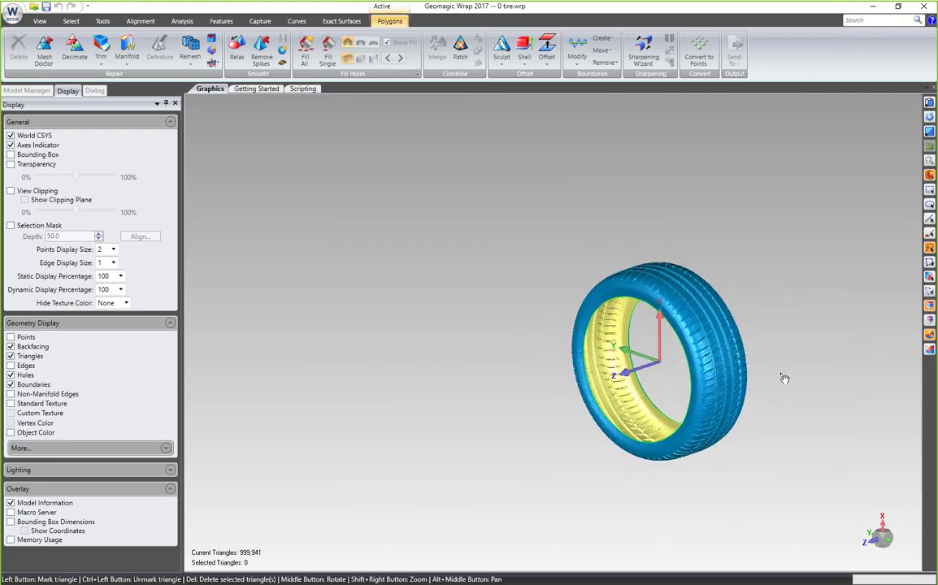
{"action": "left_click", "coordinate": [27, 90]}
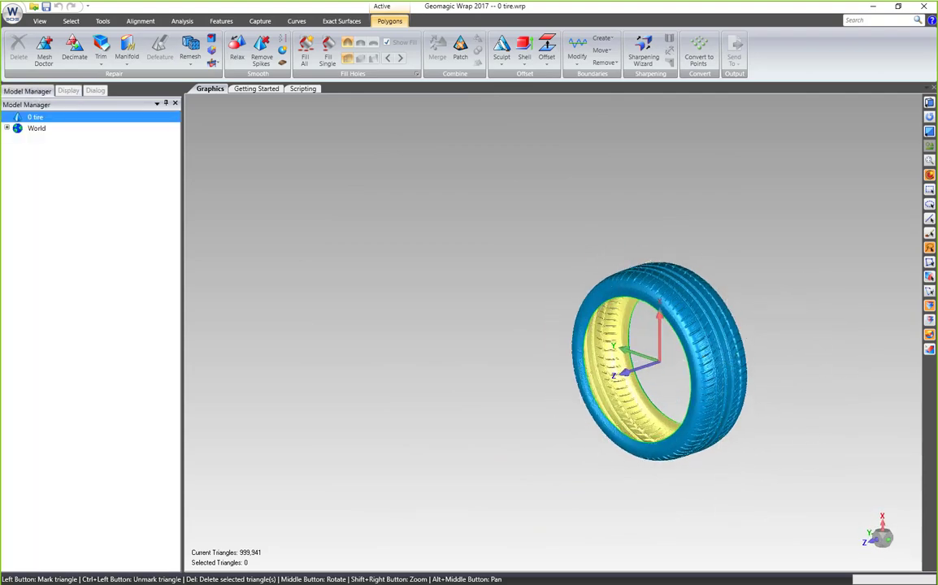
Examine how the tire mesh sits relative to the world coordinate axes
{"action": "scroll", "coordinate": [674, 341], "scroll_direction": "up", "scroll_amount": 5}
{"action": "middle_click_drag", "start_coordinate": [668, 340], "coordinate": [615, 364]}
{"action": "scroll", "coordinate": [587, 309], "scroll_direction": "down", "scroll_amount": 5}
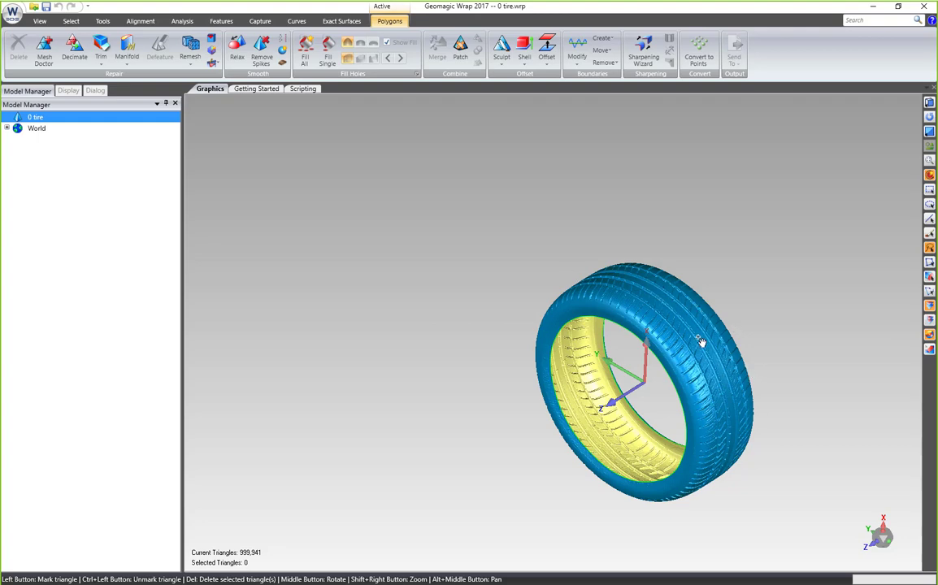
{"action": "middle_click_drag", "start_coordinate": [697, 347], "coordinate": [707, 369]}
{"action": "middle_click_drag", "start_coordinate": [678, 336], "coordinate": [690, 452]}
{"action": "scroll", "coordinate": [691, 451], "scroll_direction": "down", "scroll_amount": 5}
{"action": "scroll", "coordinate": [688, 436], "scroll_direction": "up", "scroll_amount": 8}
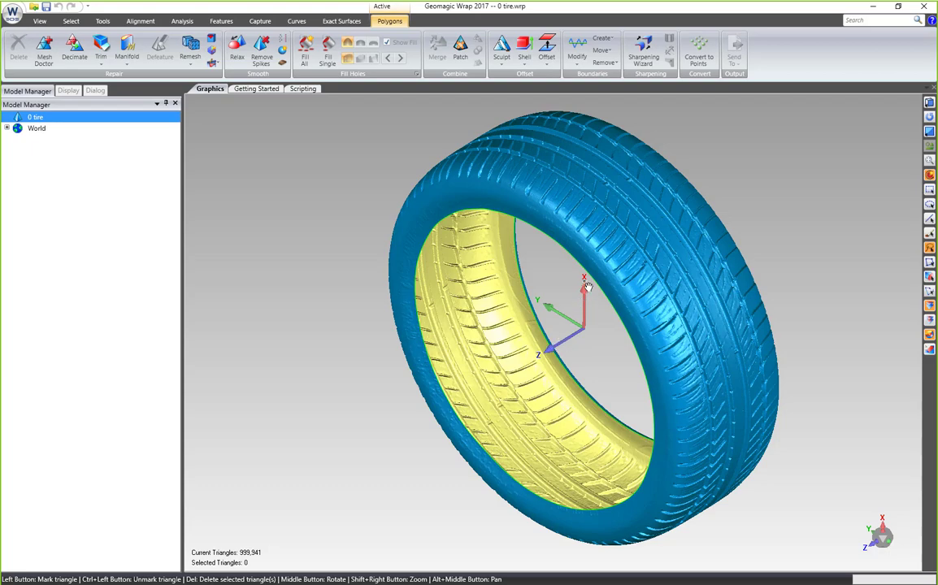
{"action": "scroll", "coordinate": [643, 360], "scroll_direction": "down", "scroll_amount": 4}
{"action": "middle_click_drag", "start_coordinate": [643, 360], "coordinate": [639, 303]}
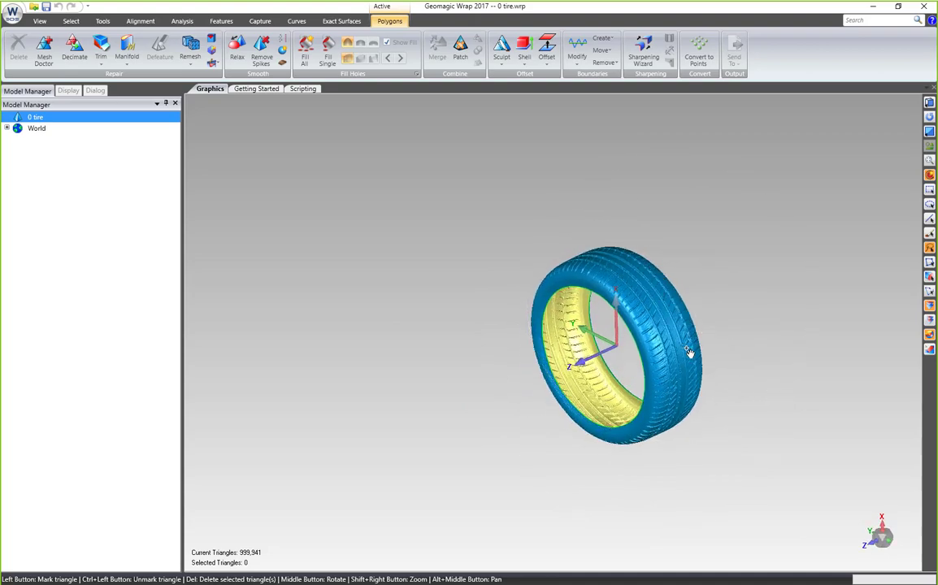
{"action": "scroll", "coordinate": [689, 352], "scroll_direction": "up", "scroll_amount": 2}
{"action": "middle_click_drag", "start_coordinate": [605, 389], "coordinate": [568, 346]}
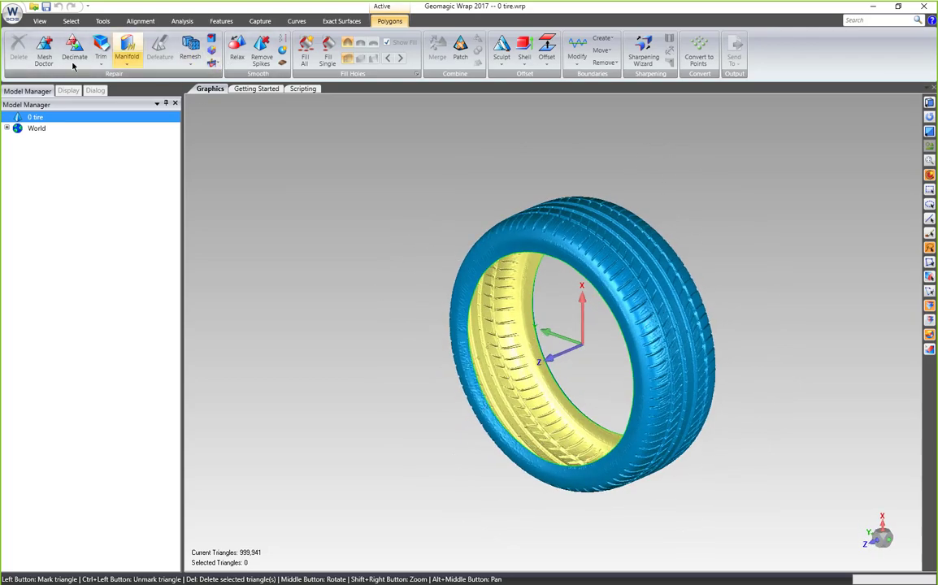
Unroll the tire mesh with the Unroll command and inspect its cross-section end-on along the Y axis
{"action": "left_click", "coordinate": [212, 63]}
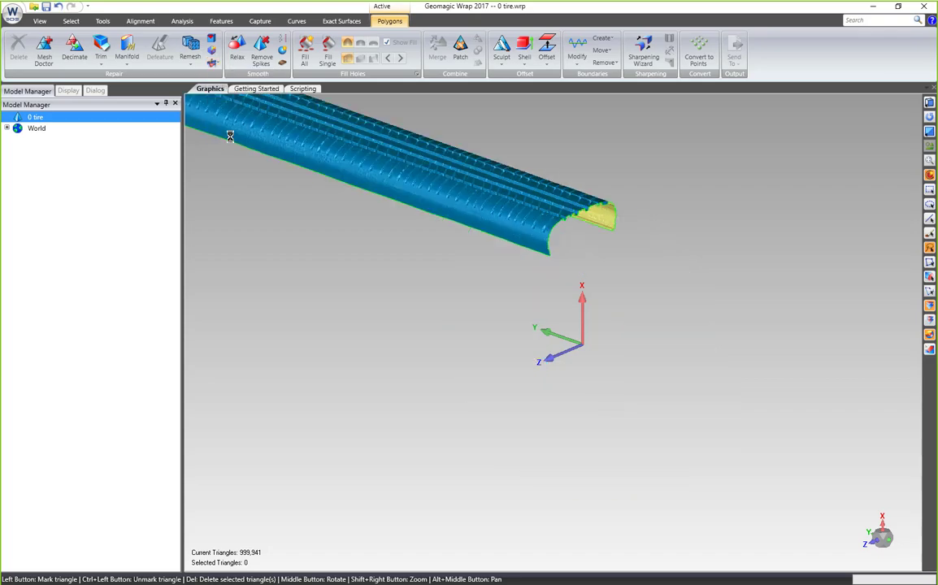
{"action": "scroll", "coordinate": [737, 346], "scroll_direction": "down", "scroll_amount": 6}
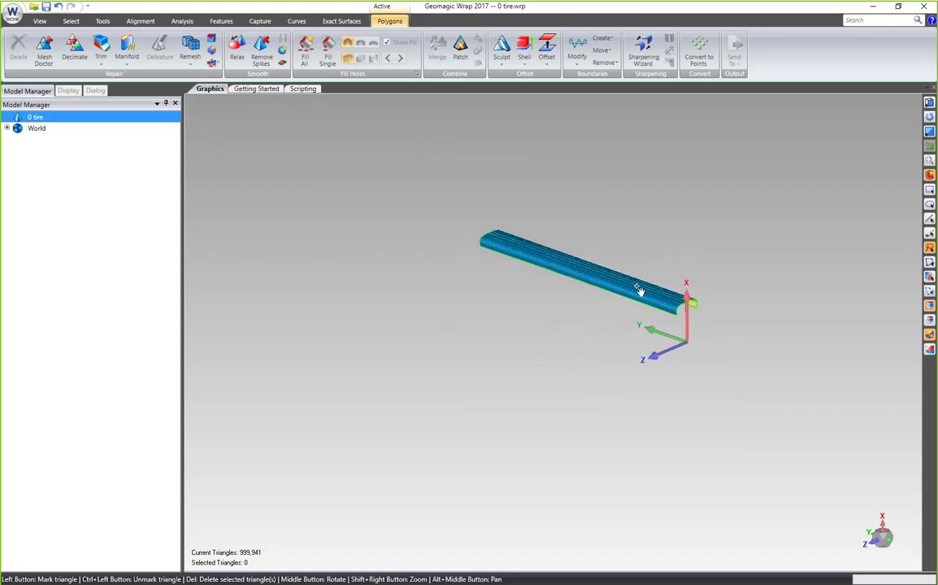
{"action": "scroll", "coordinate": [691, 293], "scroll_direction": "up", "scroll_amount": 4}
{"action": "middle_click_drag", "start_coordinate": [768, 317], "coordinate": [780, 342]}
{"action": "left_click", "coordinate": [885, 538]}
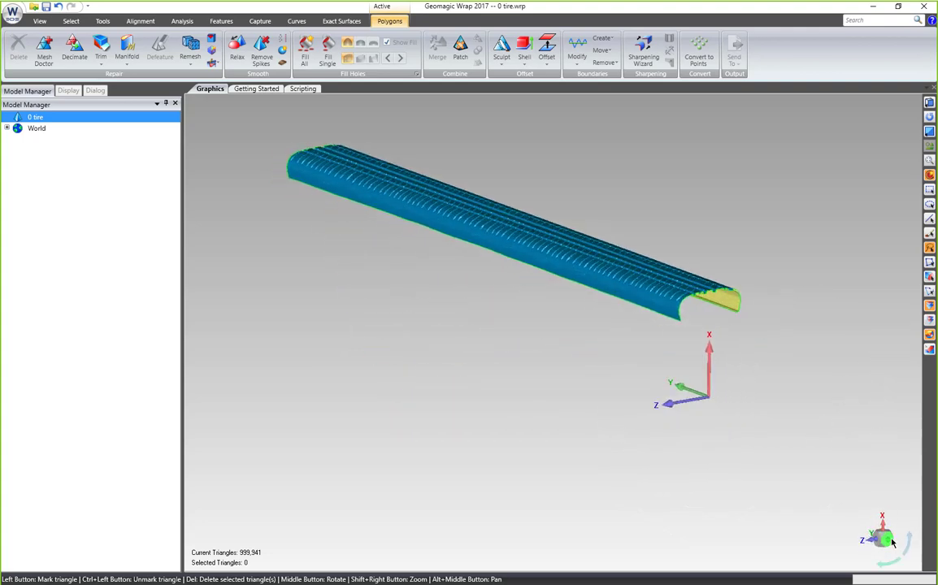
{"action": "scroll", "coordinate": [562, 197], "scroll_direction": "up", "scroll_amount": 5}
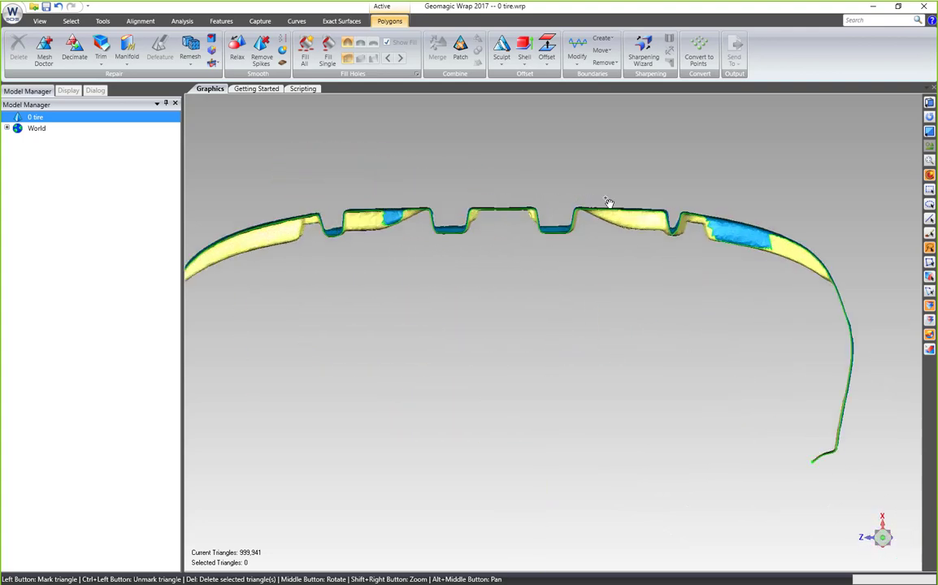
{"action": "middle_click_drag", "start_coordinate": [684, 245], "coordinate": [737, 271]}
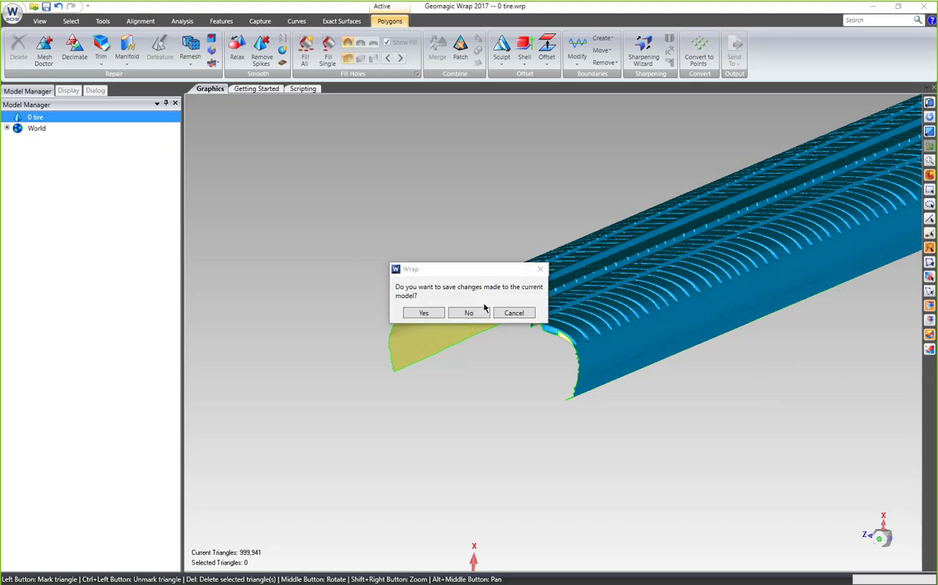
Open 1 Vase.wrp without saving the tire's changes, and unroll the textured vase mesh
{"action": "left_click", "coordinate": [480, 312]}
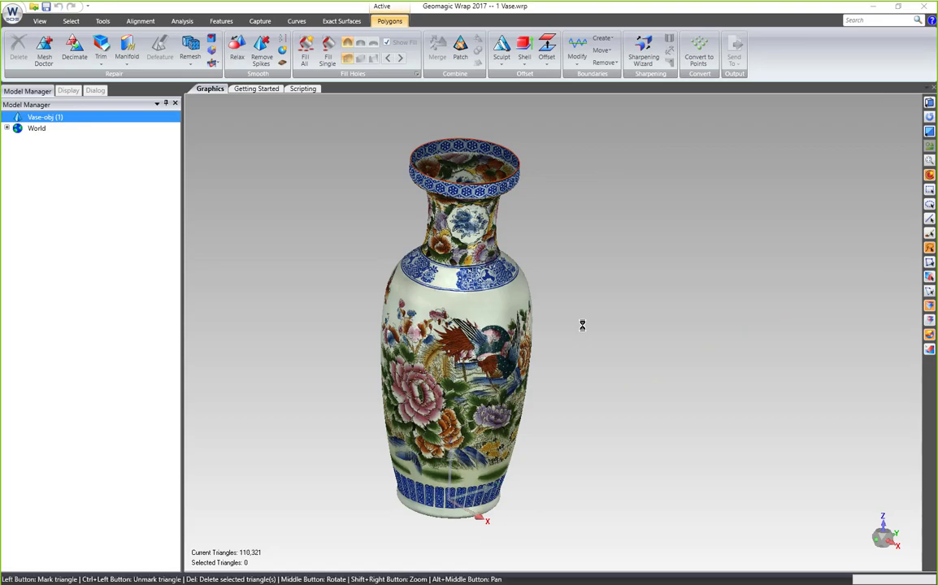
{"action": "middle_click_drag", "start_coordinate": [593, 268], "coordinate": [430, 357]}
{"action": "left_click", "coordinate": [211, 63]}
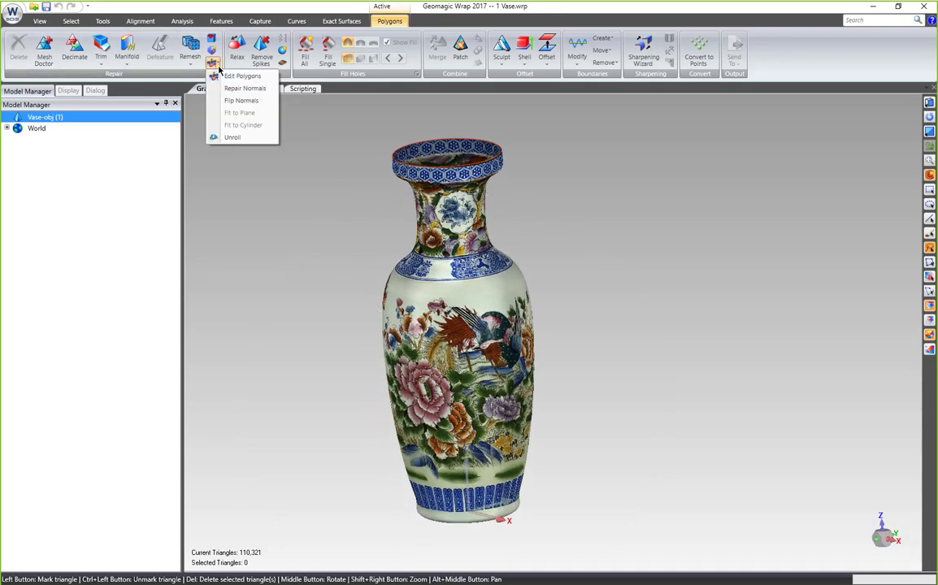
{"action": "left_click", "coordinate": [231, 137]}
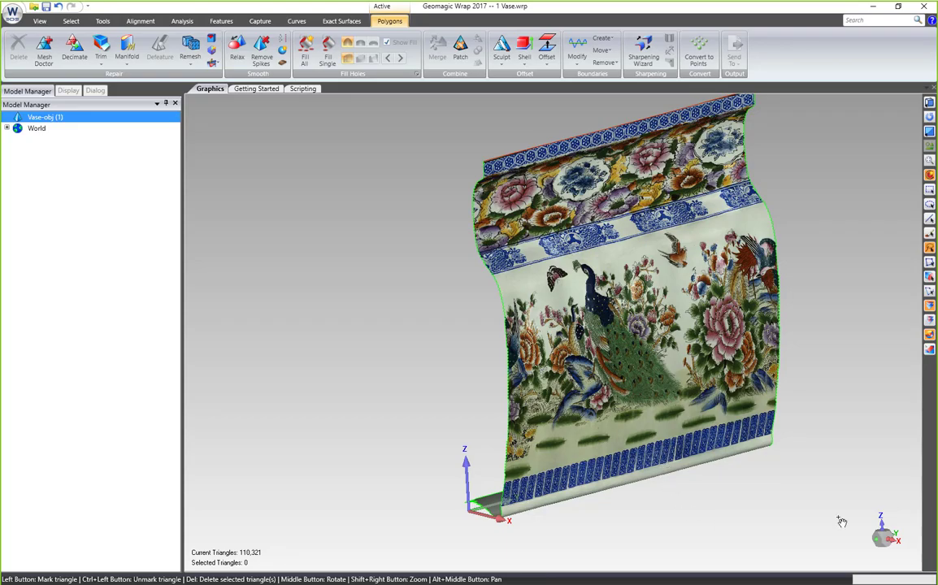
Examine the unrolled vase's painted artwork from the front and its profile from the side
{"action": "left_click", "coordinate": [883, 548]}
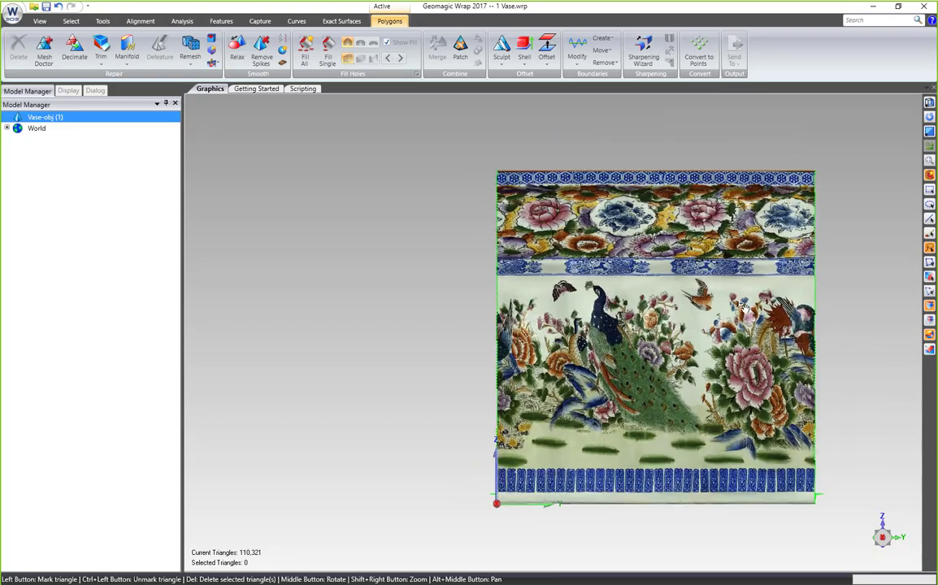
{"action": "scroll", "coordinate": [756, 321], "scroll_direction": "up", "scroll_amount": 7}
{"action": "scroll", "coordinate": [431, 315], "scroll_direction": "up", "scroll_amount": 1}
{"action": "scroll", "coordinate": [566, 220], "scroll_direction": "down", "scroll_amount": 2}
{"action": "scroll", "coordinate": [450, 247], "scroll_direction": "up", "scroll_amount": 2}
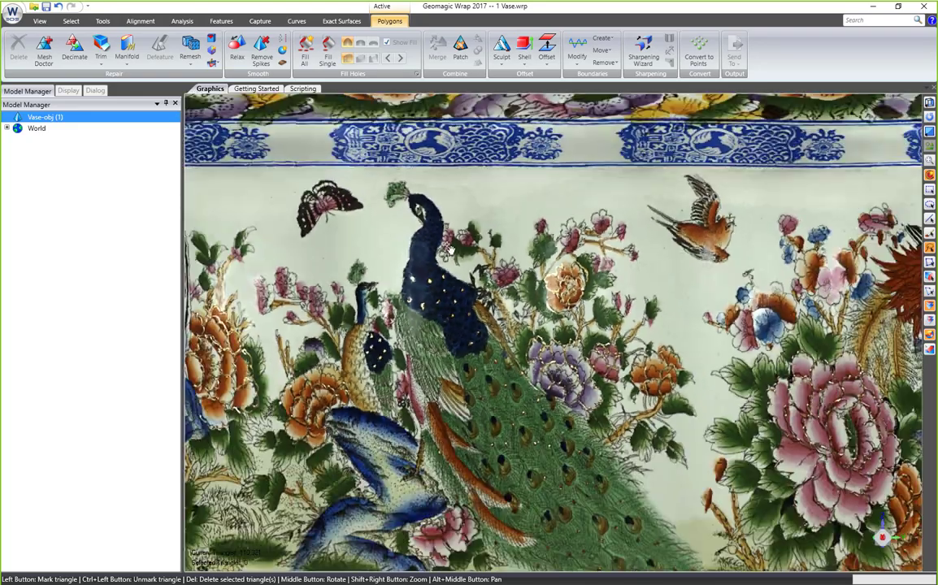
{"action": "scroll", "coordinate": [450, 247], "scroll_direction": "down", "scroll_amount": 5}
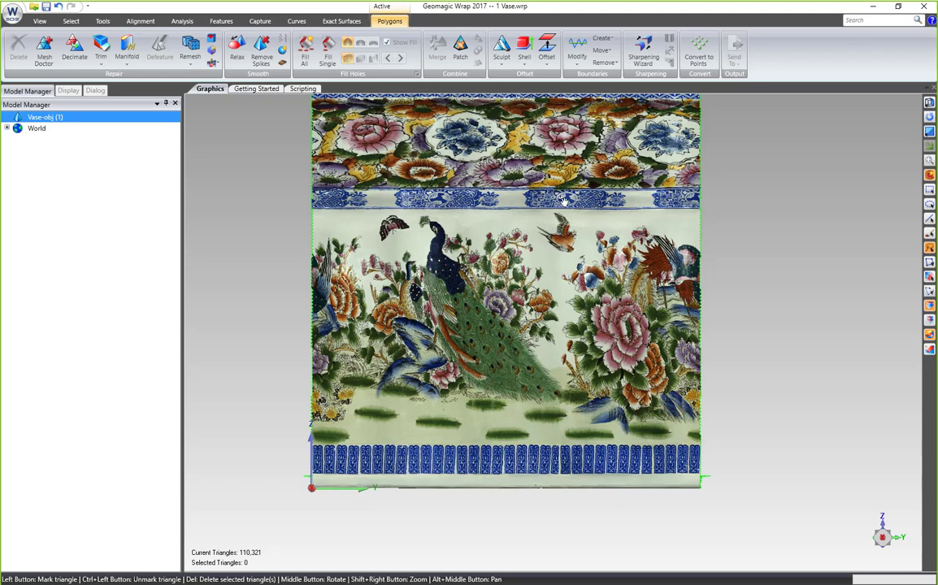
{"action": "middle_click_drag", "start_coordinate": [563, 200], "coordinate": [672, 304]}
{"action": "left_click", "coordinate": [882, 538]}
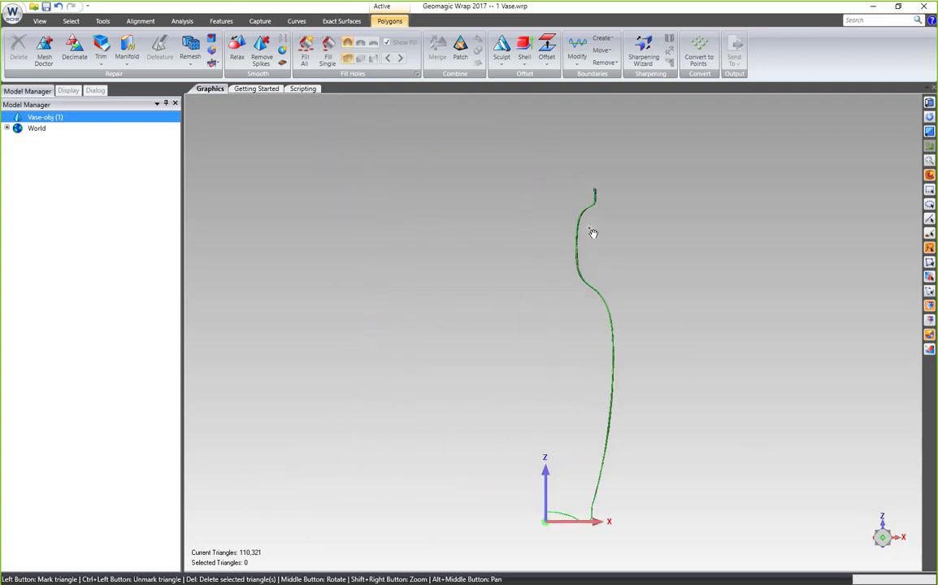
{"action": "middle_click_drag", "start_coordinate": [593, 234], "coordinate": [532, 378]}
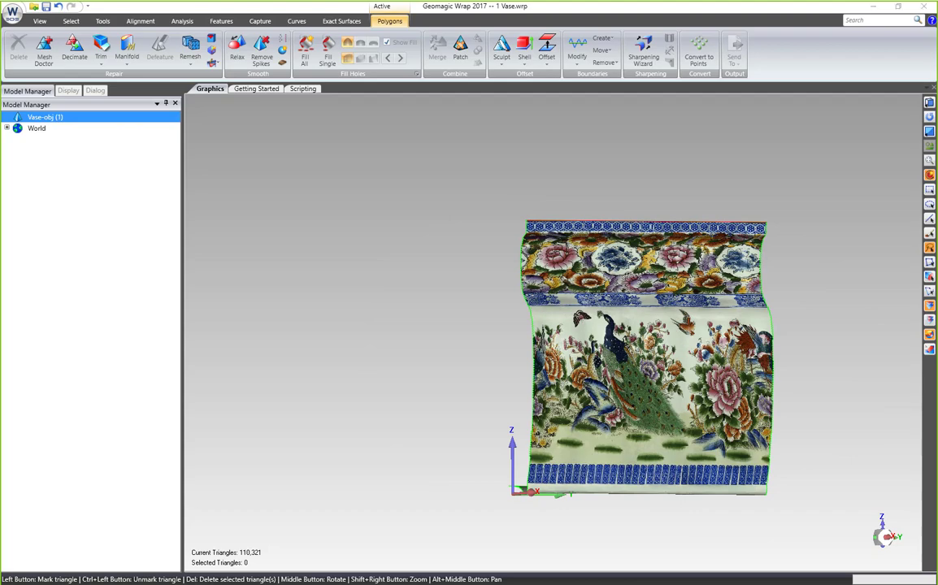
Open 3 Prop.wrp without saving the changes made to the vase
{"action": "left_click_drag", "start_coordinate": [472, 269], "coordinate": [424, 297]}
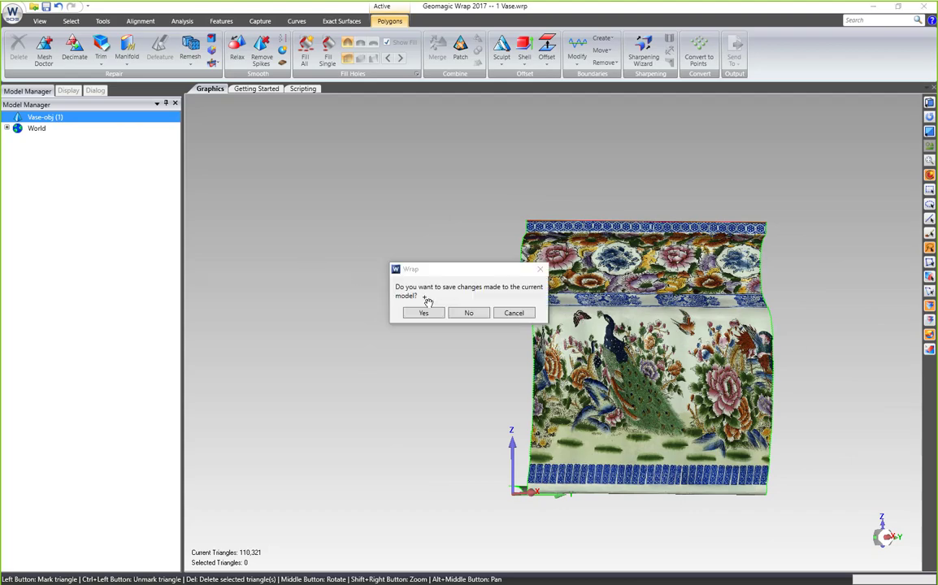
{"action": "left_click", "coordinate": [471, 313]}
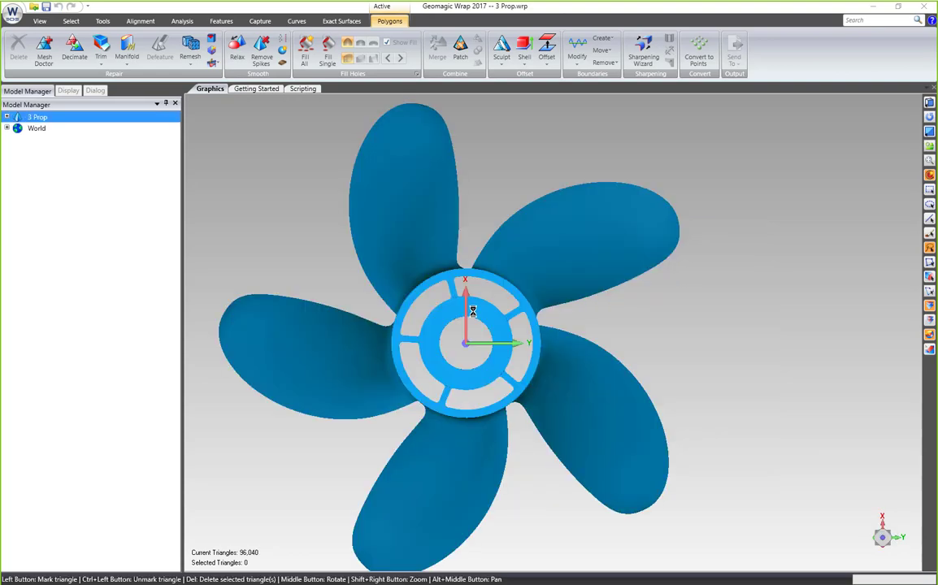
{"action": "middle_click_drag", "start_coordinate": [483, 310], "coordinate": [463, 302]}
Examine the propeller's blades and the open end of its hub
{"action": "middle_click_drag", "start_coordinate": [385, 302], "coordinate": [526, 275]}
{"action": "scroll", "coordinate": [526, 275], "scroll_direction": "down", "scroll_amount": 3}
{"action": "scroll", "coordinate": [477, 358], "scroll_direction": "up", "scroll_amount": 5}
{"action": "middle_click_drag", "start_coordinate": [478, 341], "coordinate": [567, 262]}
{"action": "scroll", "coordinate": [561, 268], "scroll_direction": "down", "scroll_amount": 2}
{"action": "scroll", "coordinate": [485, 240], "scroll_direction": "up", "scroll_amount": 5}
{"action": "middle_click_drag", "start_coordinate": [482, 242], "coordinate": [485, 143]}
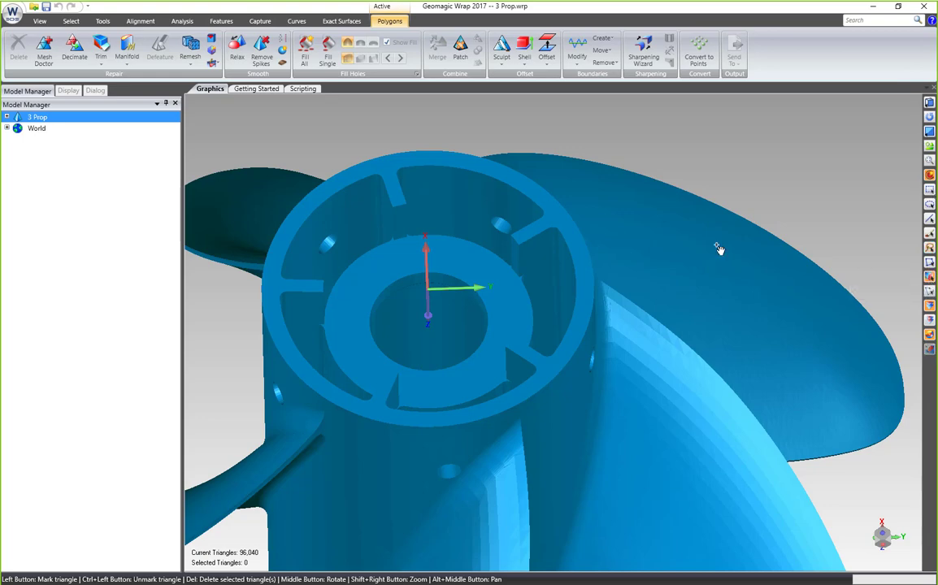
Mark the end-face sectors of the propeller hub's outer rim and part of its inner ring, and clear the selection
{"action": "left_click", "coordinate": [573, 234]}
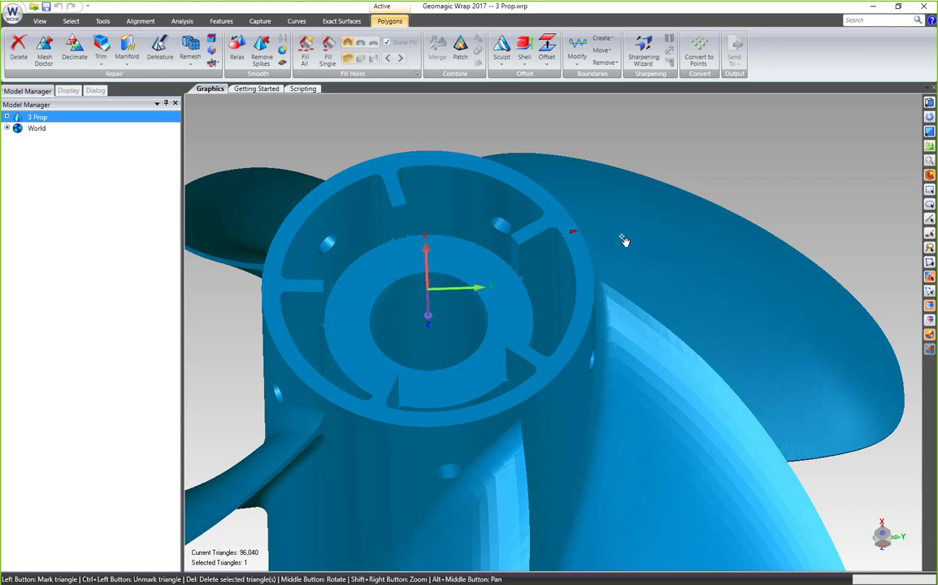
{"action": "left_click", "coordinate": [584, 266]}
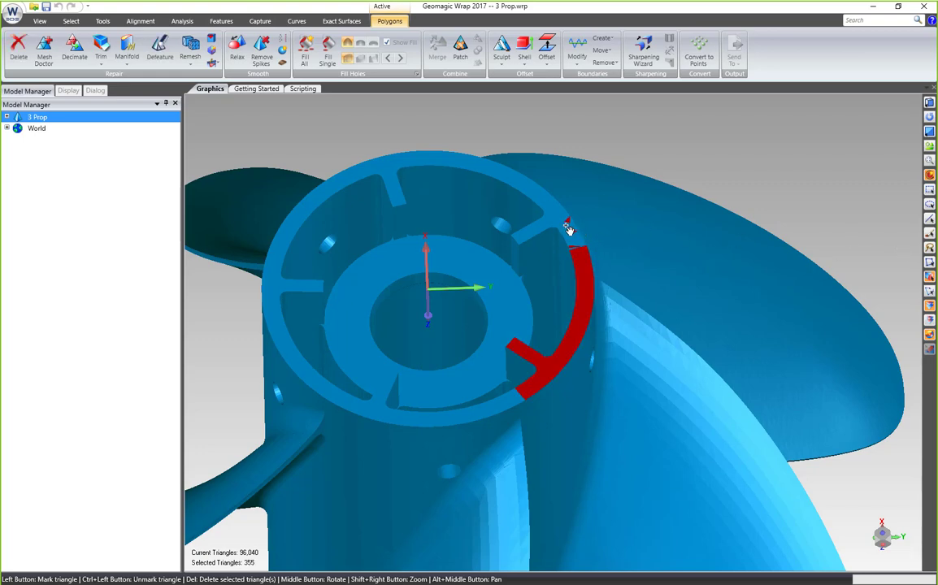
{"action": "left_click", "coordinate": [569, 220]}
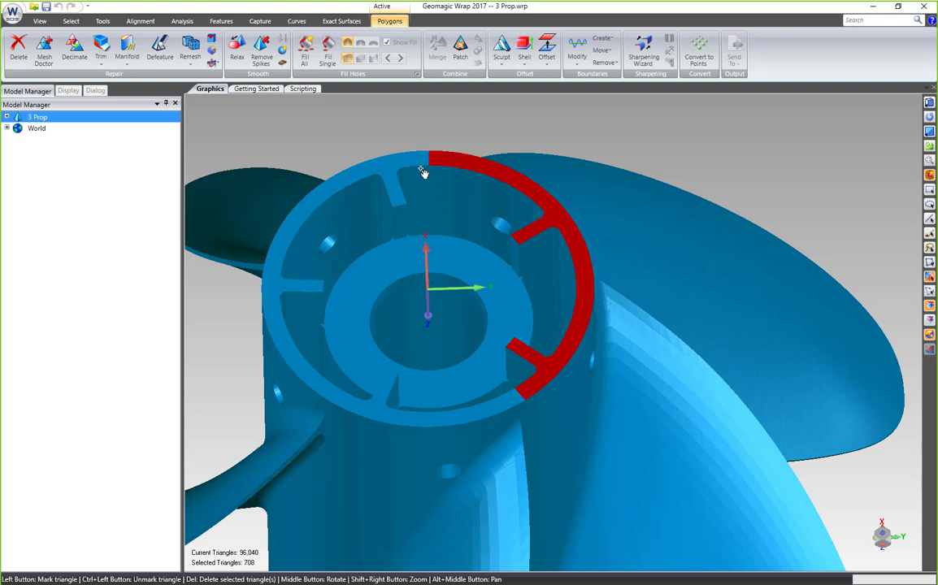
{"action": "left_click", "coordinate": [394, 157]}
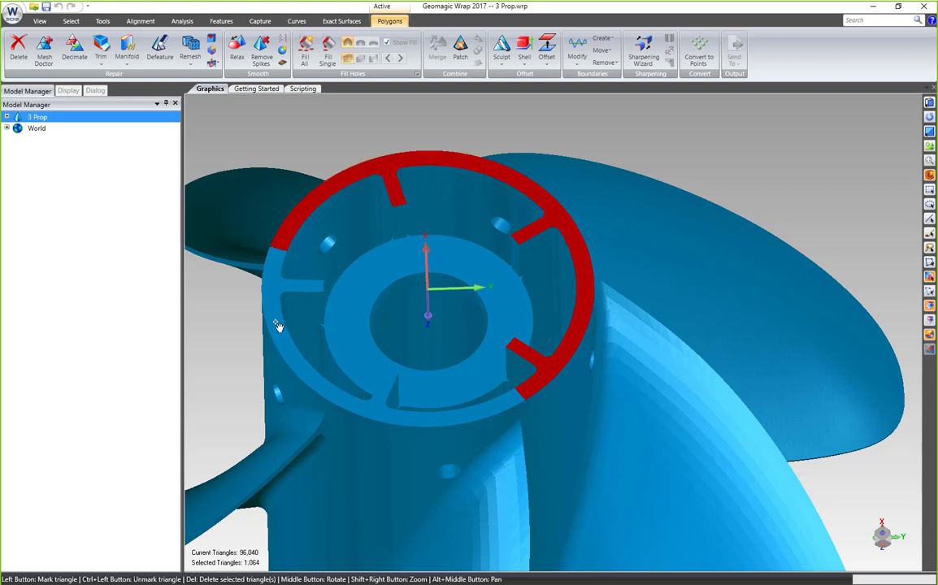
{"action": "left_click", "coordinate": [279, 281]}
{"action": "left_click", "coordinate": [347, 342]}
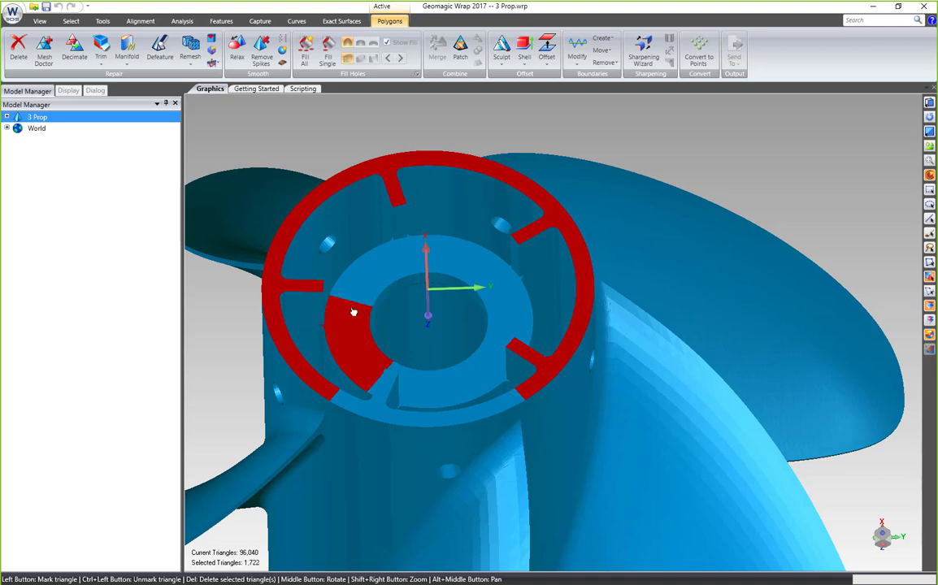
{"action": "left_click", "coordinate": [382, 256]}
{"action": "scroll", "coordinate": [443, 236], "scroll_direction": "down", "scroll_amount": 3}
{"action": "middle_click_drag", "start_coordinate": [449, 230], "coordinate": [427, 220]}
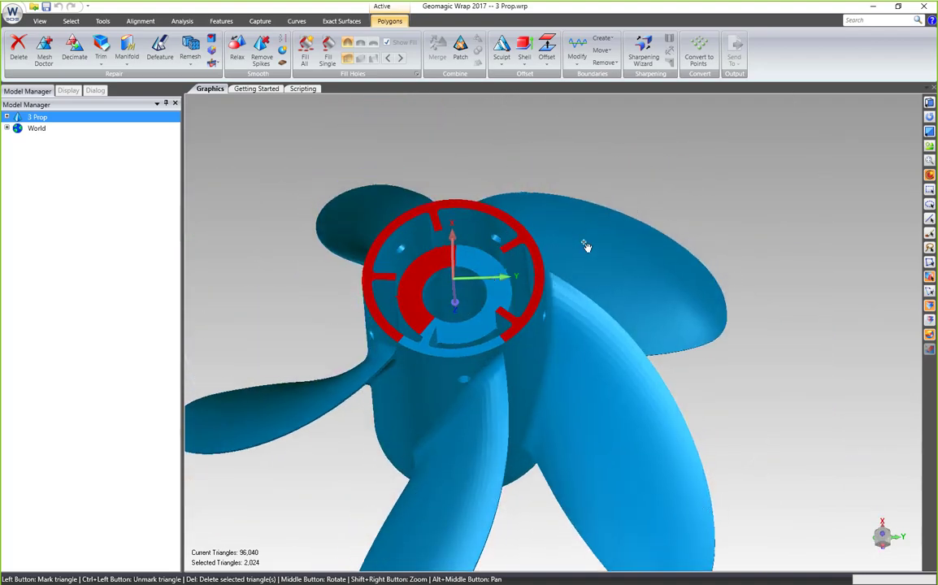
{"action": "key", "text": "ctrl+c"}
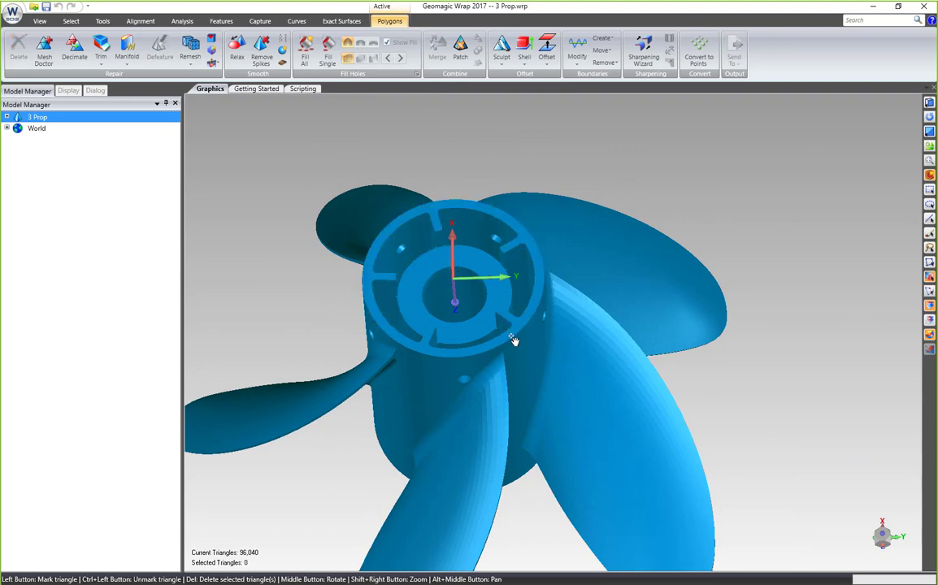
Mark one propeller blade together with its outer hub section, and clear the selection
{"action": "left_click", "coordinate": [431, 382]}
{"action": "mouse_move", "coordinate": [437, 336]}
{"action": "left_mouse_down"}
{"action": "mouse_move", "coordinate": [441, 301]}
{"action": "mouse_move", "coordinate": [434, 392]}
{"action": "mouse_move", "coordinate": [433, 349]}
{"action": "mouse_move", "coordinate": [451, 326]}
{"action": "mouse_move", "coordinate": [449, 366]}
{"action": "mouse_move", "coordinate": [461, 291]}
{"action": "mouse_move", "coordinate": [454, 381]}
{"action": "mouse_move", "coordinate": [463, 292]}
{"action": "left_mouse_up"}
{"action": "mouse_move", "coordinate": [567, 301]}
{"action": "middle_mouse_down"}
{"action": "mouse_move", "coordinate": [422, 333]}
{"action": "mouse_move", "coordinate": [551, 303]}
{"action": "middle_mouse_up"}
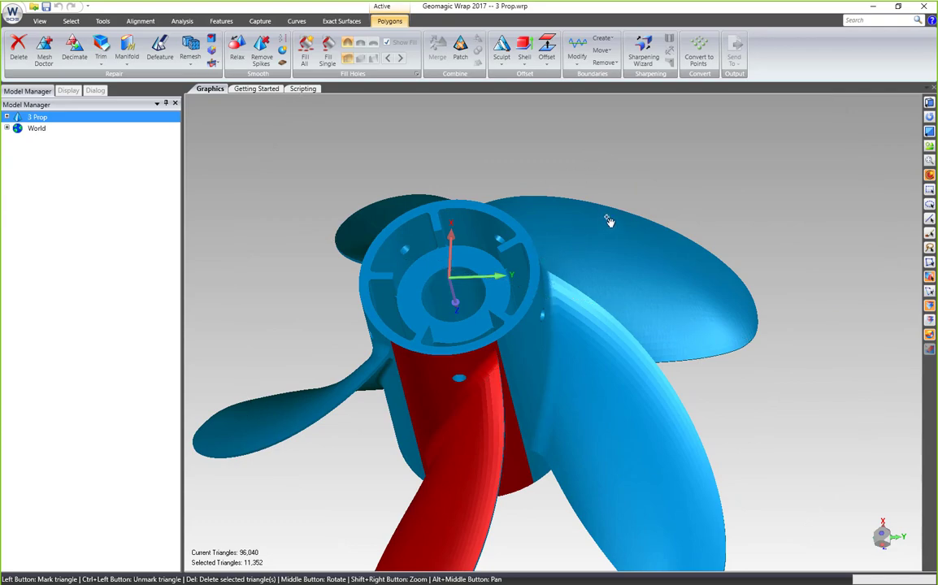
{"action": "key", "text": "ctrl+c"}
Unroll the propeller mesh with the Unroll command and inspect the blades laid out along the Y axis
{"action": "middle_click_drag", "start_coordinate": [512, 211], "coordinate": [548, 203]}
{"action": "scroll", "coordinate": [517, 211], "scroll_direction": "down", "scroll_amount": 5}
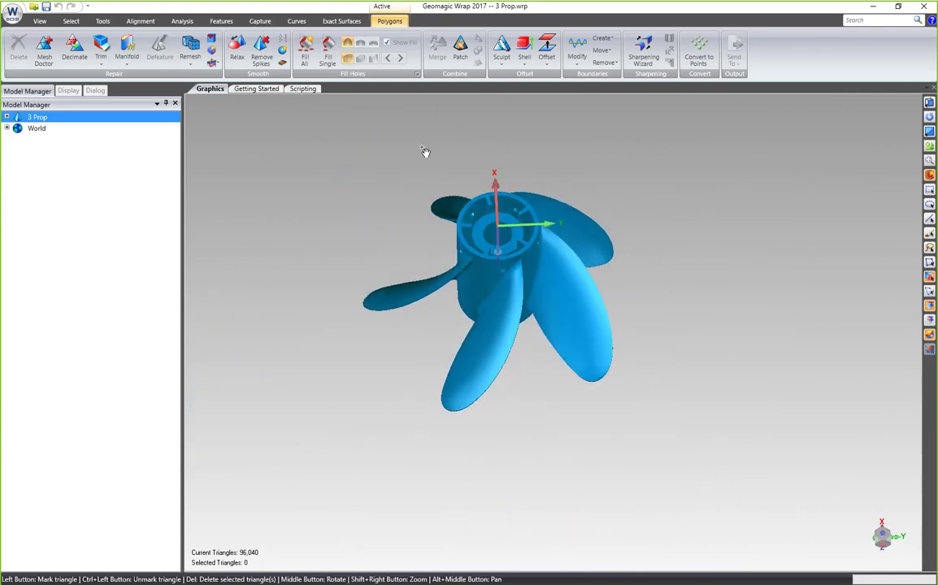
{"action": "left_click", "coordinate": [212, 62]}
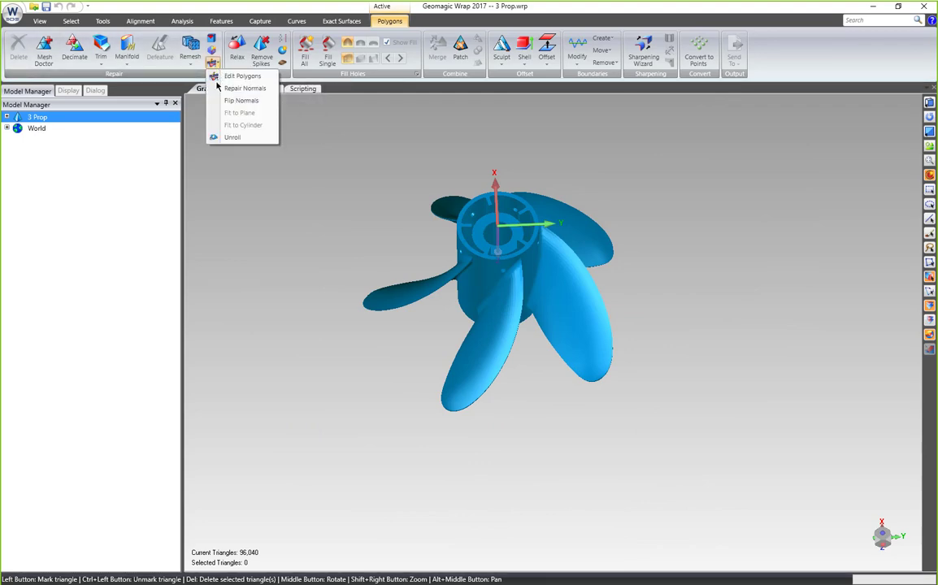
{"action": "left_click", "coordinate": [233, 137]}
{"action": "scroll", "coordinate": [548, 241], "scroll_direction": "down", "scroll_amount": 4}
{"action": "middle_click_drag", "start_coordinate": [549, 241], "coordinate": [506, 233]}
{"action": "scroll", "coordinate": [654, 255], "scroll_direction": "up", "scroll_amount": 5}
{"action": "middle_click_drag", "start_coordinate": [655, 255], "coordinate": [595, 210]}
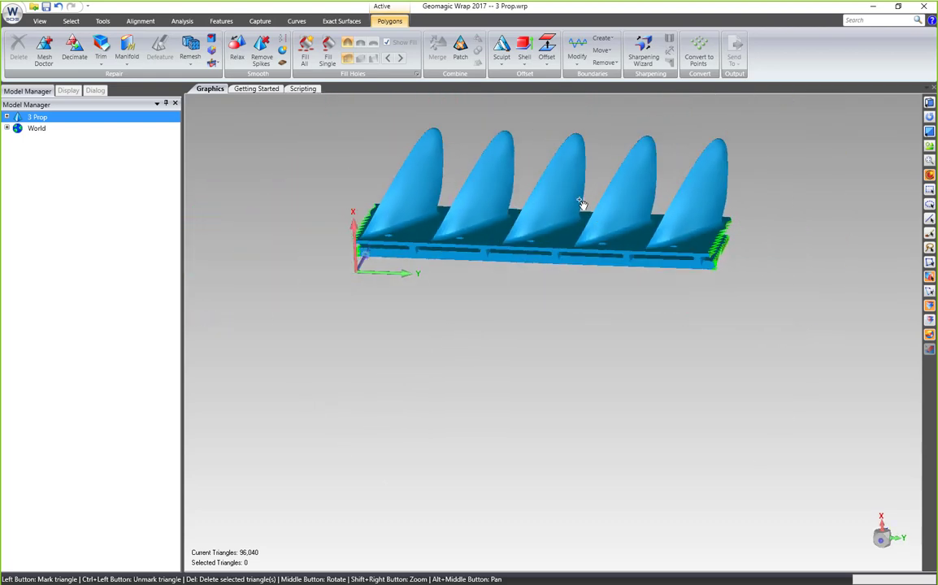
{"action": "middle_click_drag", "start_coordinate": [559, 241], "coordinate": [567, 197]}
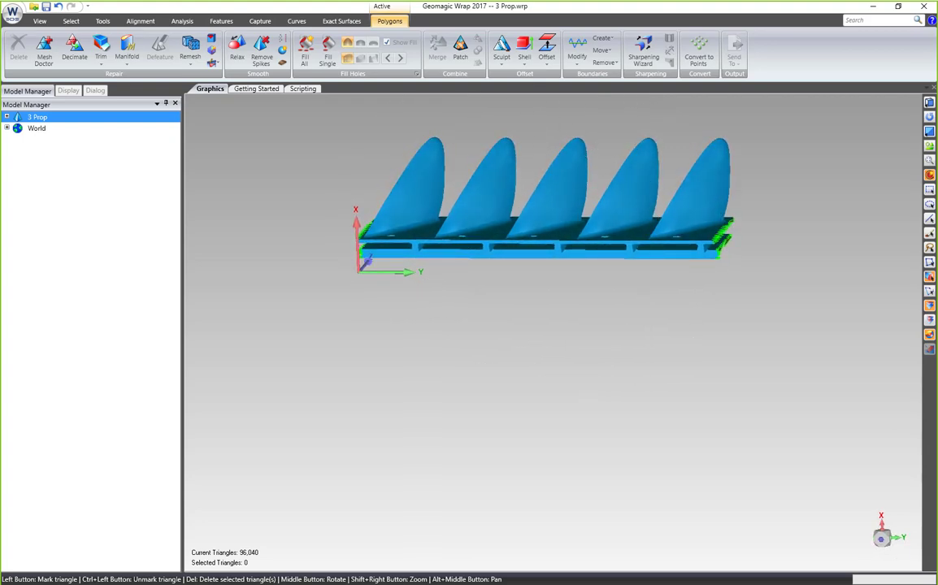
Start a section through the unrolled propeller mesh, aligned to the YZ-Plane of the World CSYS
{"action": "left_click", "coordinate": [880, 540]}
{"action": "middle_click_drag", "start_coordinate": [568, 299], "coordinate": [772, 356], "text": "alt"}
{"action": "scroll", "coordinate": [530, 349], "scroll_direction": "down", "scroll_amount": 4}
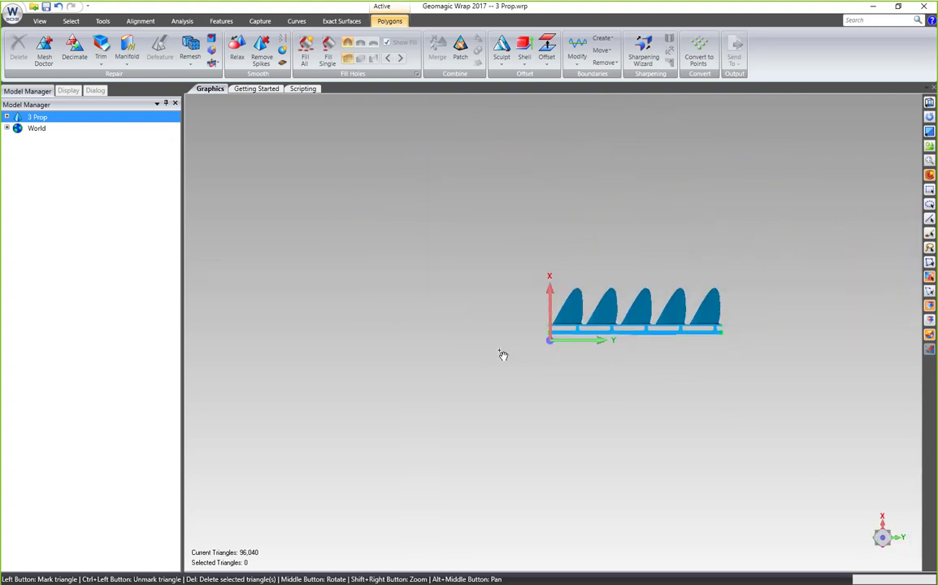
{"action": "scroll", "coordinate": [568, 345], "scroll_direction": "down", "scroll_amount": 2}
{"action": "scroll", "coordinate": [633, 341], "scroll_direction": "up", "scroll_amount": 6}
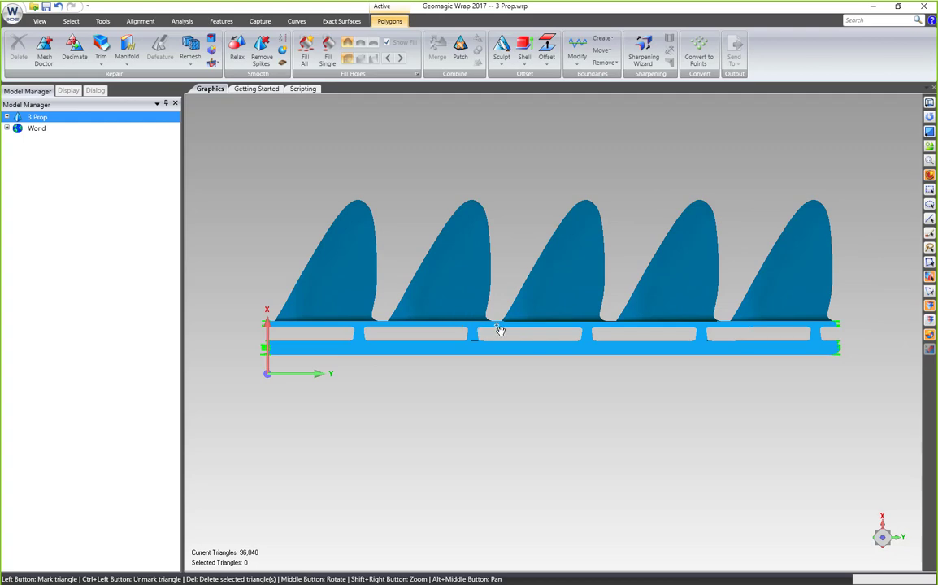
{"action": "left_click", "coordinate": [182, 21]}
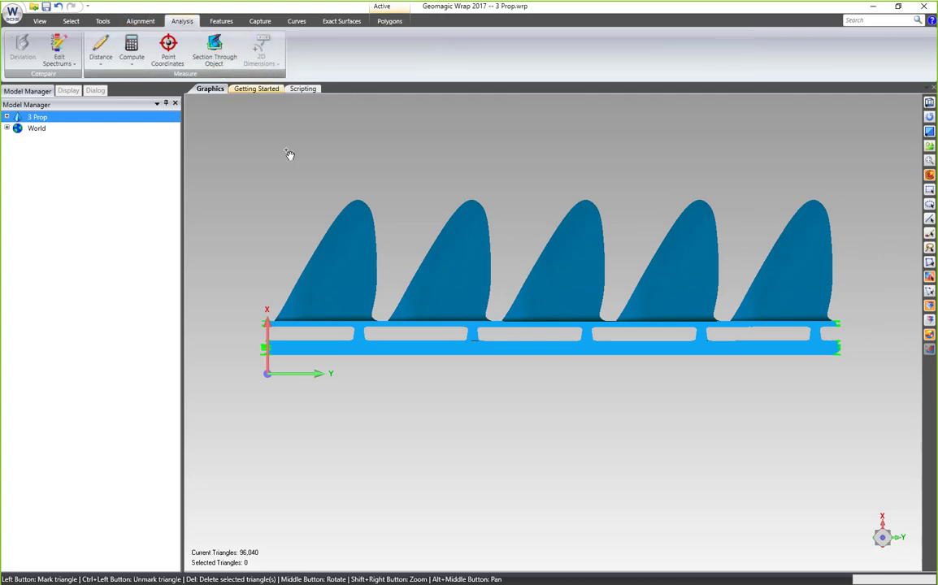
{"action": "left_click", "coordinate": [209, 49]}
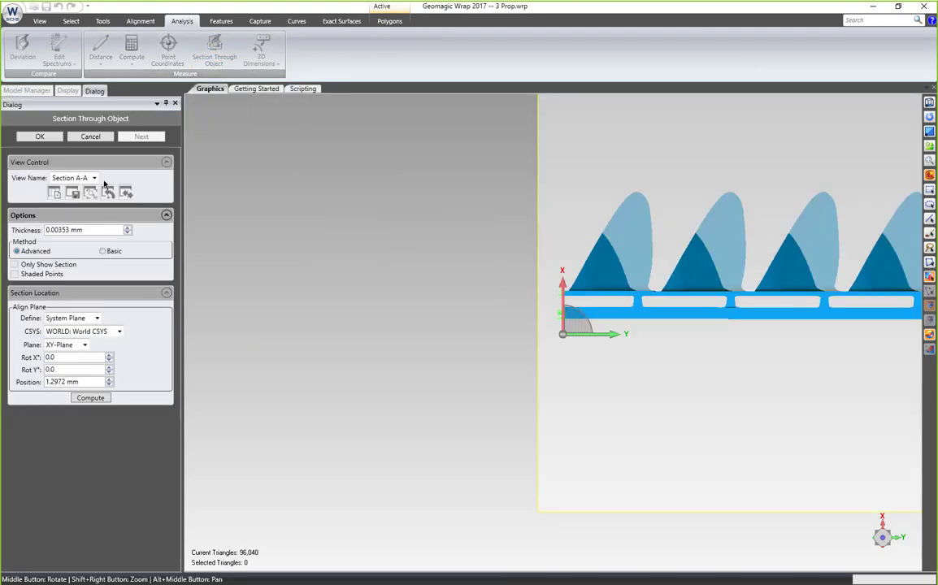
{"action": "left_click", "coordinate": [96, 319]}
{"action": "left_click", "coordinate": [79, 350]}
{"action": "left_click", "coordinate": [82, 345]}
{"action": "left_click", "coordinate": [70, 369]}
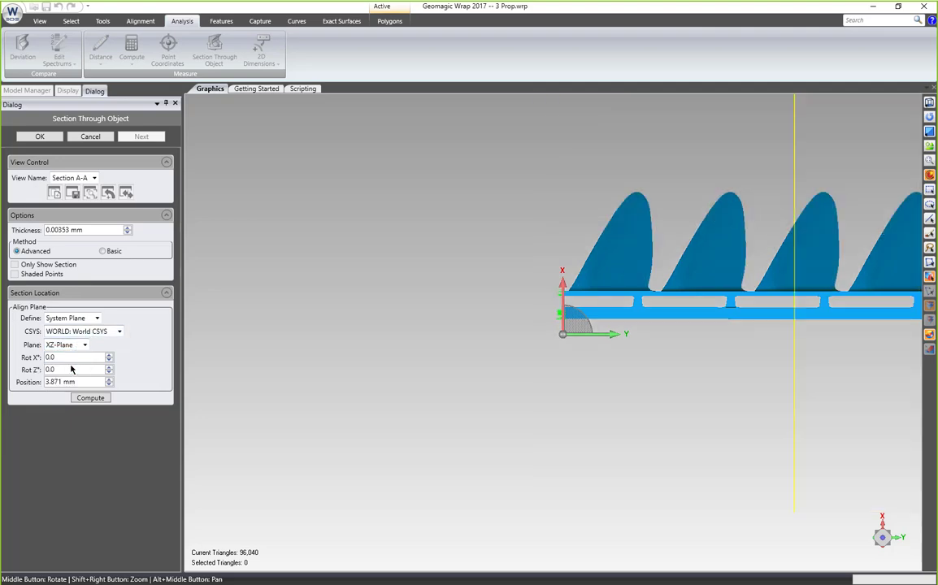
{"action": "left_click", "coordinate": [82, 346]}
{"action": "left_click", "coordinate": [65, 377]}
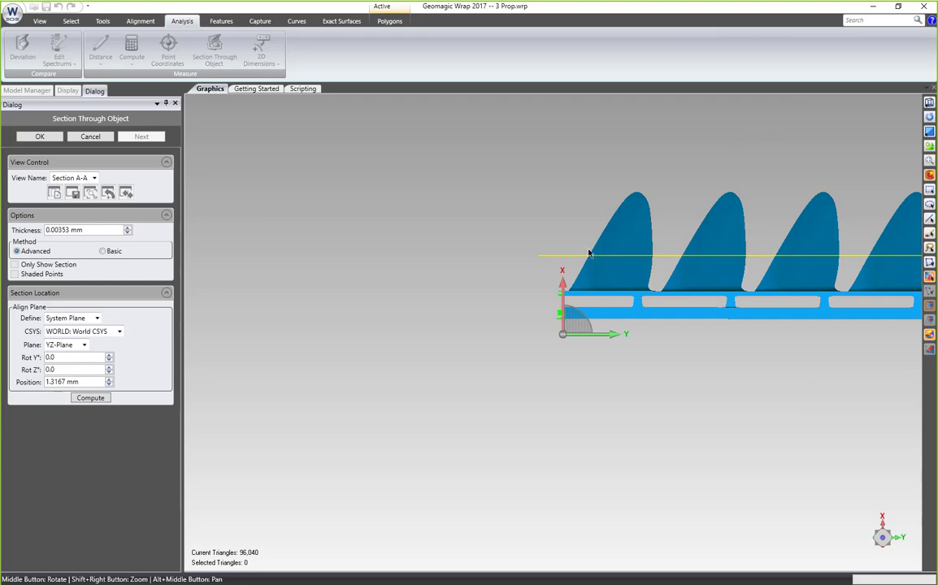
Place the section plane near the blade roots at position 0.9062 mm, compute the section and accept it
{"action": "left_click_drag", "start_coordinate": [581, 260], "coordinate": [562, 285]}
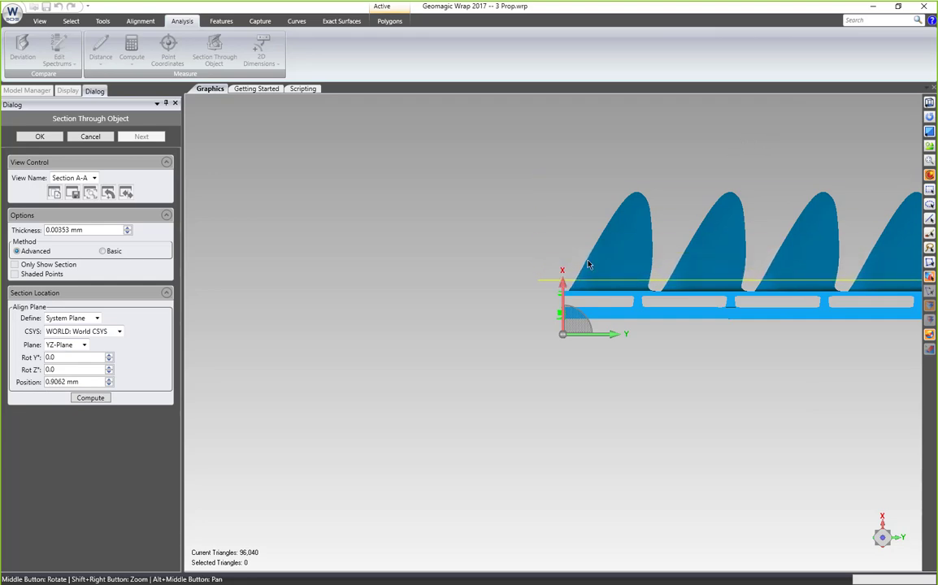
{"action": "scroll", "coordinate": [352, 207], "scroll_direction": "down", "scroll_amount": 4}
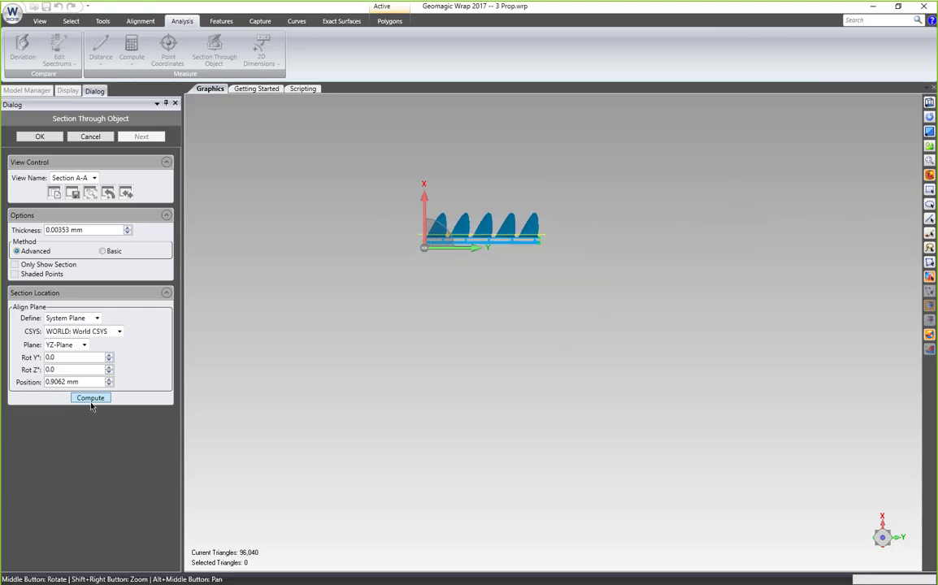
{"action": "left_click", "coordinate": [90, 397]}
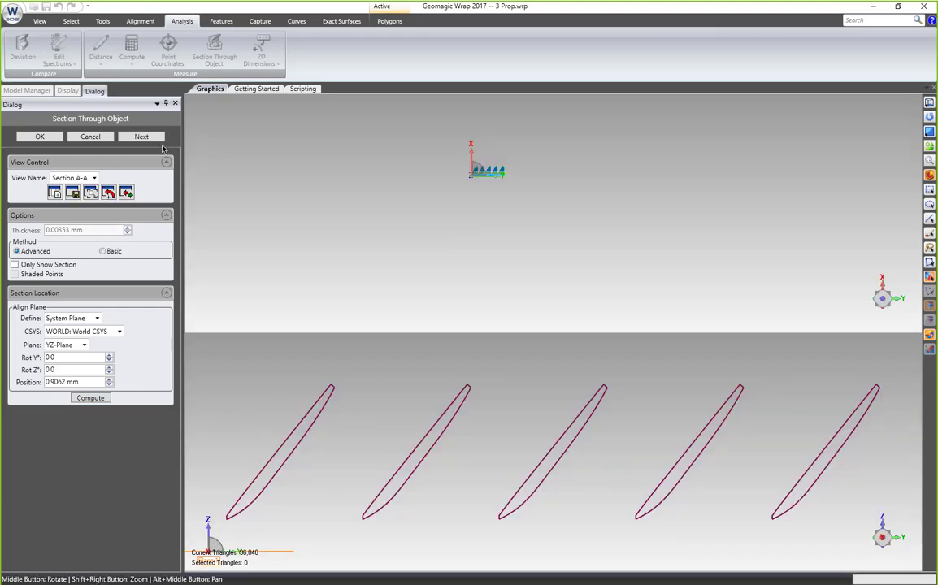
{"action": "left_click", "coordinate": [153, 137]}
{"action": "left_click", "coordinate": [54, 137]}
{"action": "scroll", "coordinate": [423, 227], "scroll_direction": "down", "scroll_amount": 3}
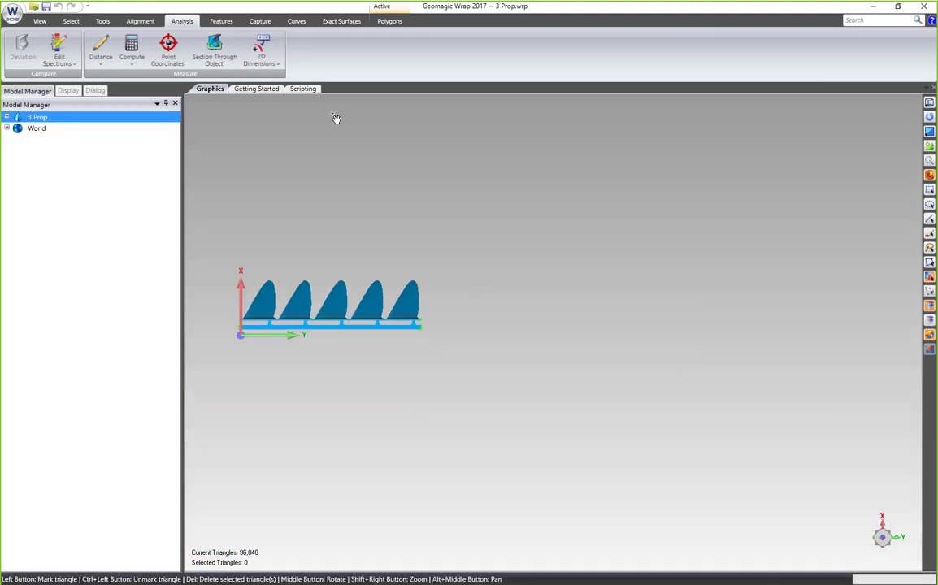
Add a horizontal 2D dimension in Section A-A from the first blade profile's upper tip to the second profile's lower tip
{"action": "left_click", "coordinate": [260, 49]}
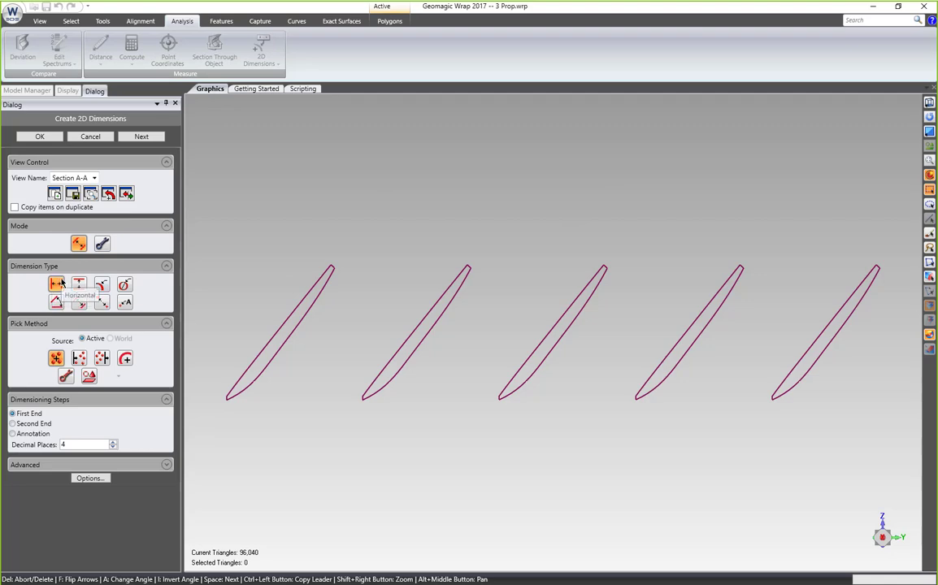
{"action": "left_click", "coordinate": [102, 360]}
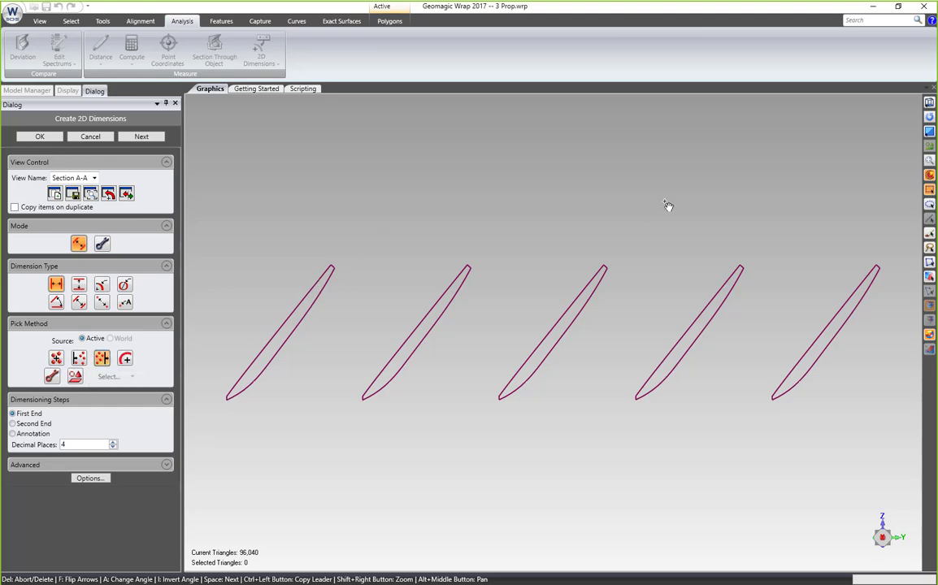
{"action": "left_click_drag", "start_coordinate": [377, 228], "coordinate": [322, 297]}
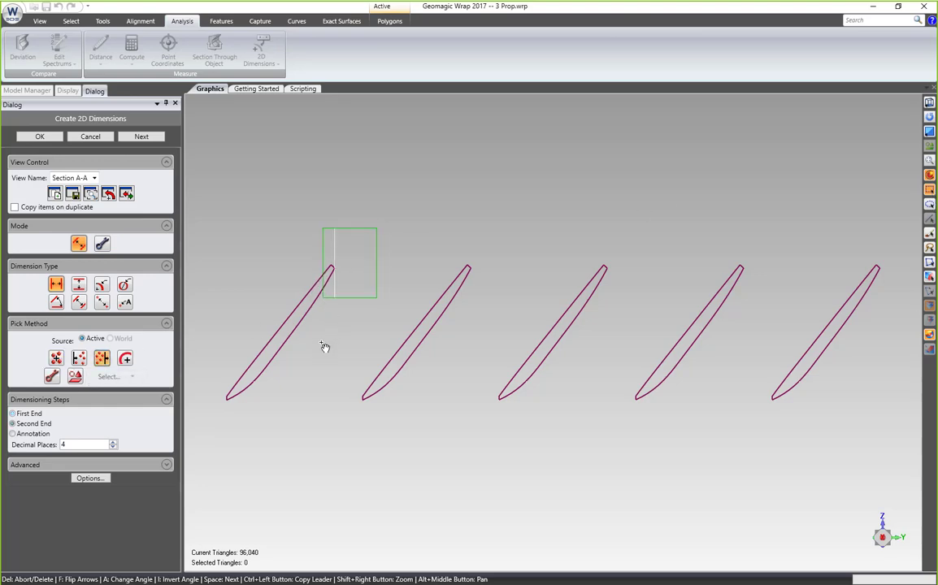
{"action": "left_click_drag", "start_coordinate": [317, 352], "coordinate": [367, 418]}
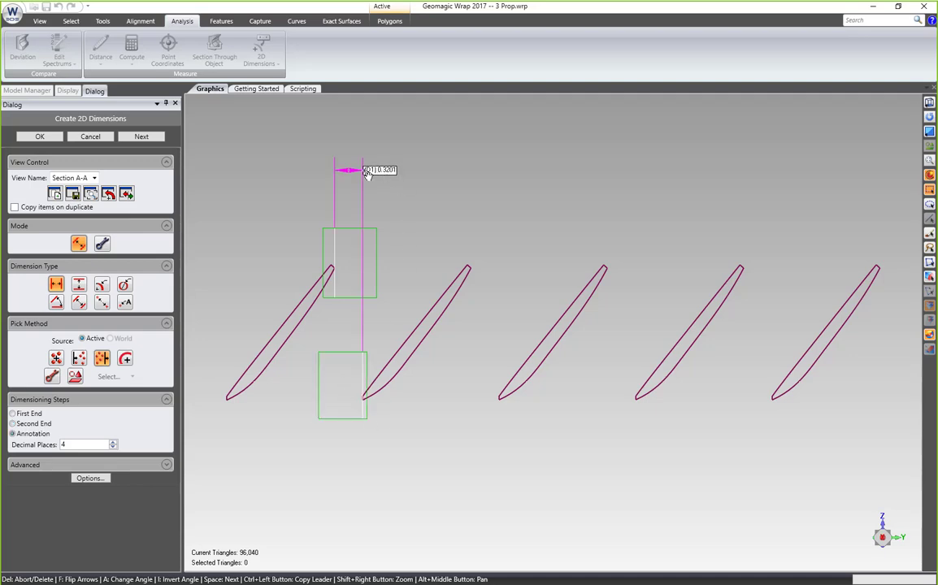
{"action": "left_click", "coordinate": [289, 186]}
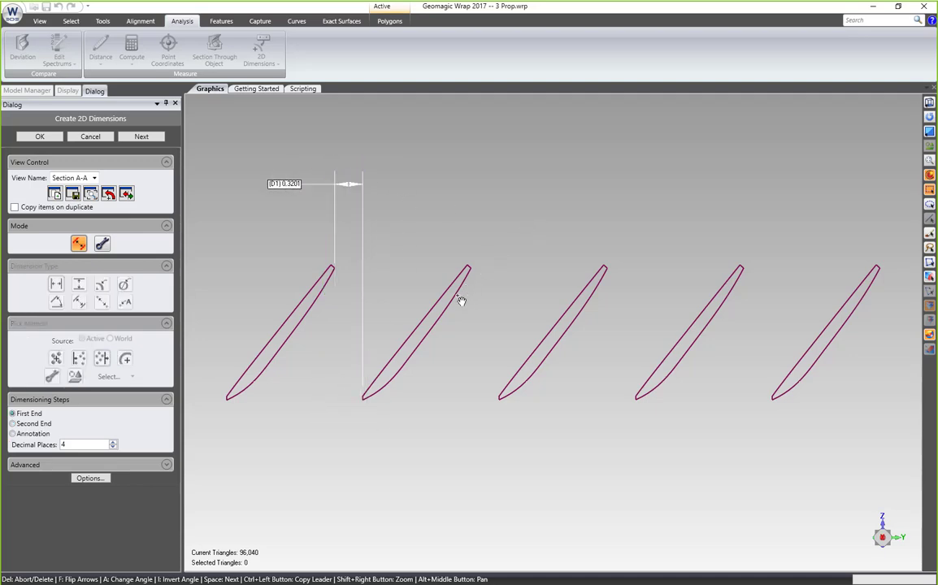
Add a horizontal dimension from the second blade profile's upper tip to the third profile's lower tip
{"action": "left_click_drag", "start_coordinate": [501, 229], "coordinate": [463, 294]}
{"action": "left_click_drag", "start_coordinate": [503, 413], "coordinate": [454, 360]}
{"action": "left_click", "coordinate": [549, 186]}
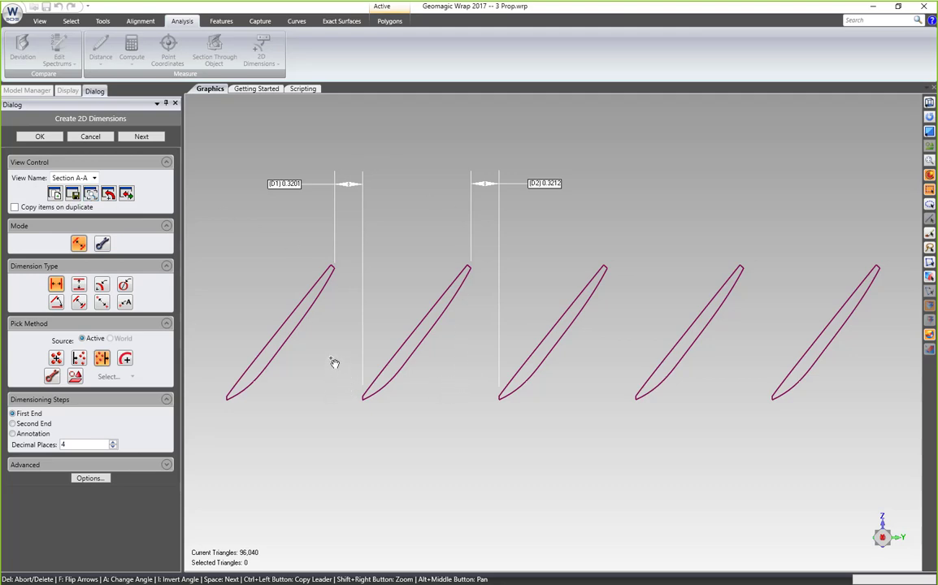
Dimension the horizontal spacing between the lower tips of the first two blade profiles, placing the label below them
{"action": "left_click_drag", "start_coordinate": [329, 352], "coordinate": [369, 416]}
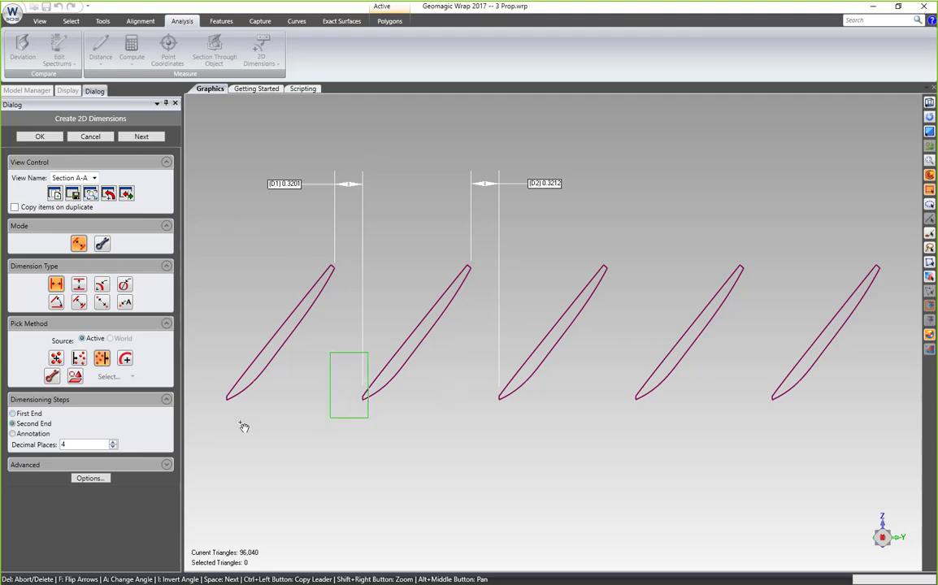
{"action": "left_click", "coordinate": [81, 360]}
{"action": "left_click_drag", "start_coordinate": [205, 381], "coordinate": [238, 429]}
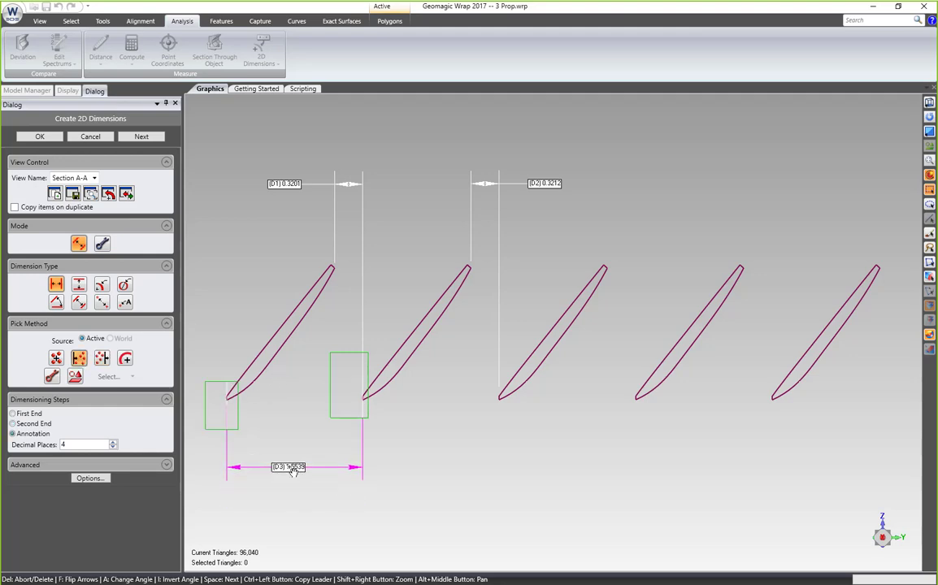
{"action": "left_click", "coordinate": [299, 463]}
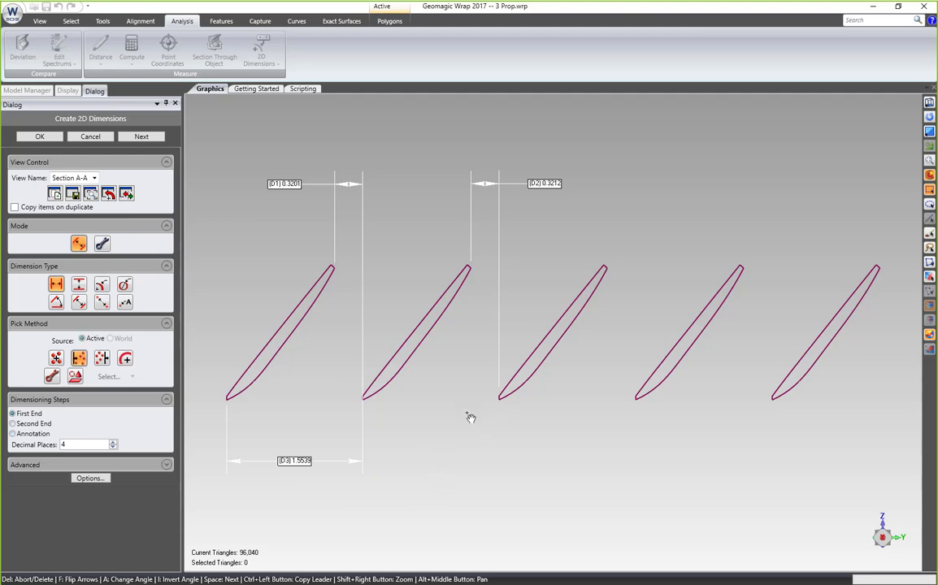
Construct a horizontal line along the lower tips of the blade profiles with the Inner fit option
{"action": "left_click", "coordinate": [101, 244]}
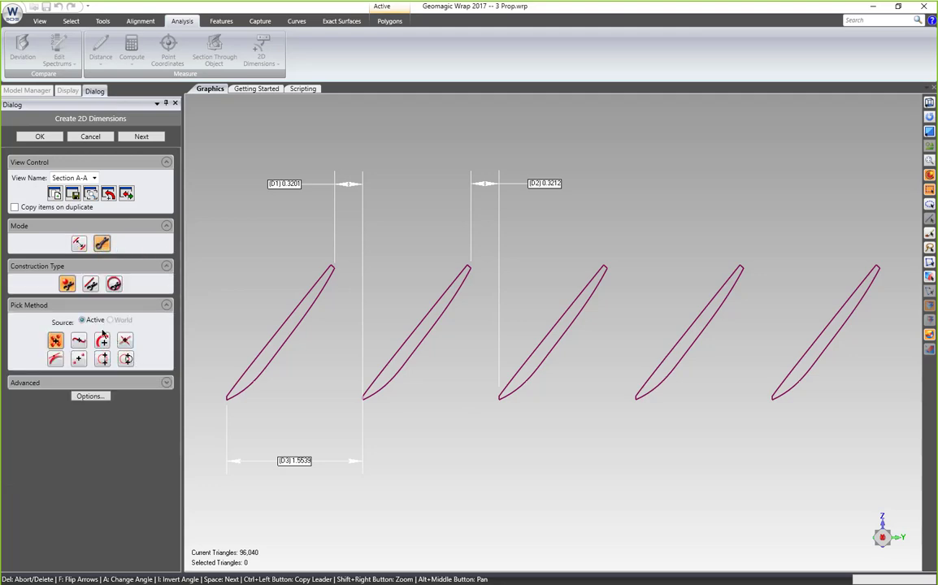
{"action": "left_click", "coordinate": [92, 282]}
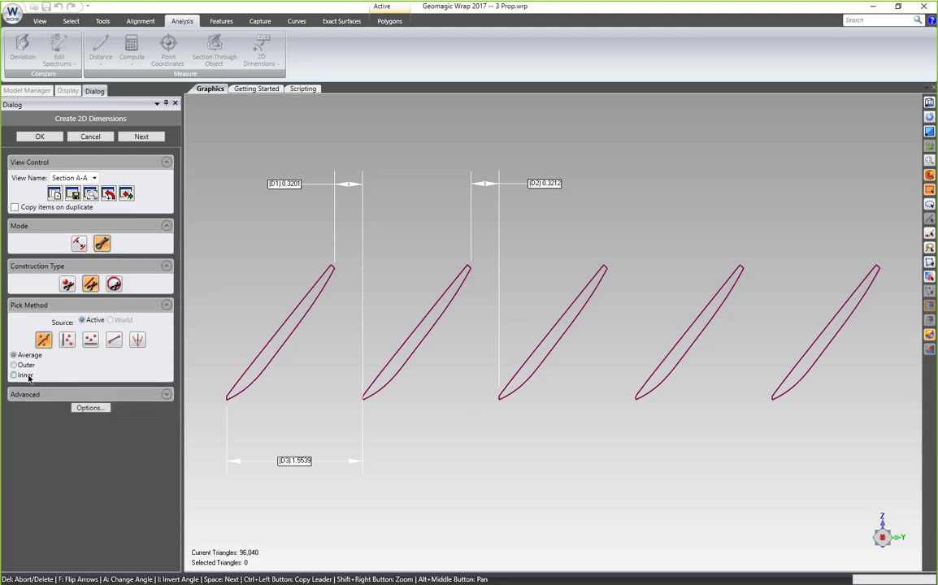
{"action": "left_click", "coordinate": [90, 341]}
{"action": "left_click_drag", "start_coordinate": [499, 426], "coordinate": [851, 395]}
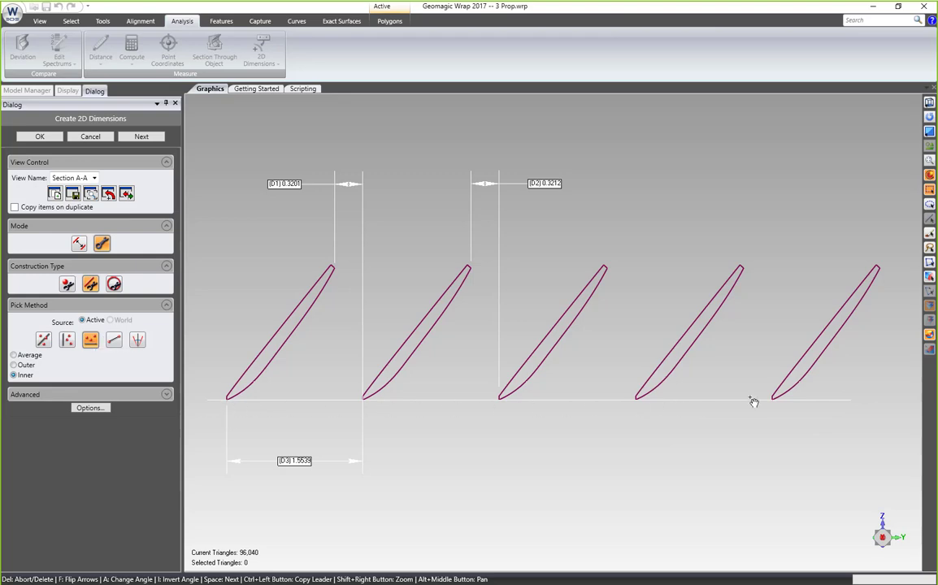
Add an angle dimension between the second blade profile's upper edge and the constructed horizontal line, and close the 2D dimensioning
{"action": "left_click", "coordinate": [78, 244]}
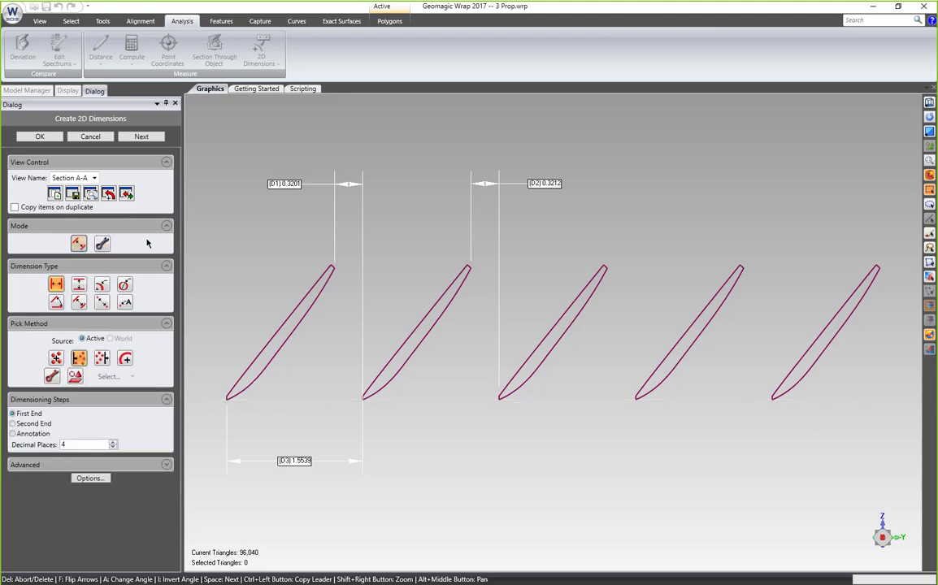
{"action": "left_click", "coordinate": [56, 302]}
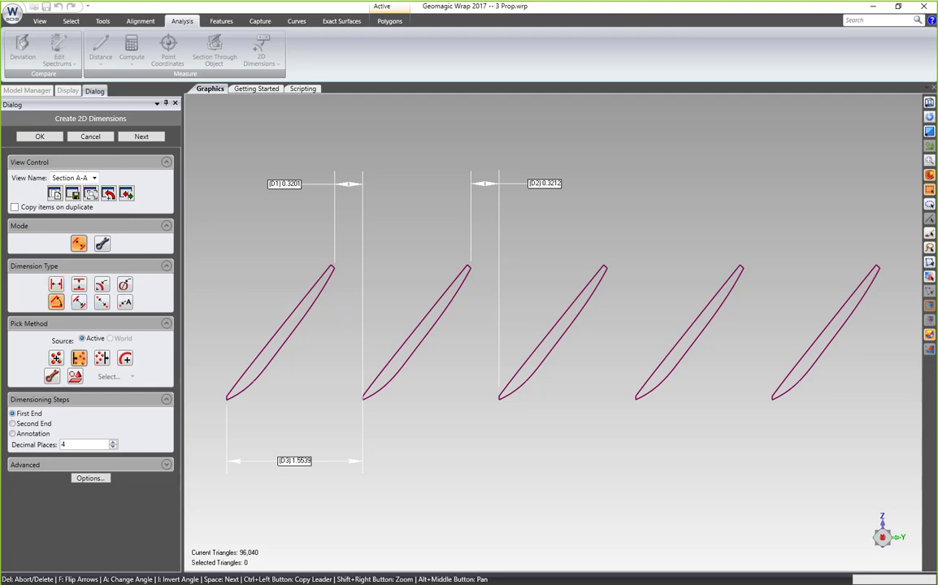
{"action": "mouse_move", "coordinate": [445, 297]}
{"action": "left_mouse_down"}
{"action": "mouse_move", "coordinate": [417, 289]}
{"action": "mouse_move", "coordinate": [381, 362]}
{"action": "mouse_move", "coordinate": [389, 377]}
{"action": "mouse_move", "coordinate": [381, 372]}
{"action": "left_mouse_up"}
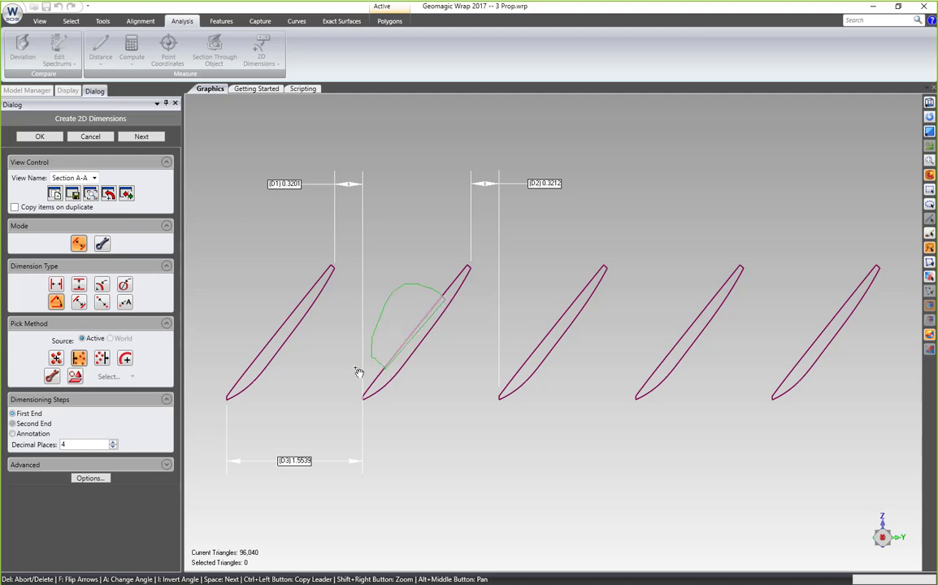
{"action": "left_click", "coordinate": [51, 377]}
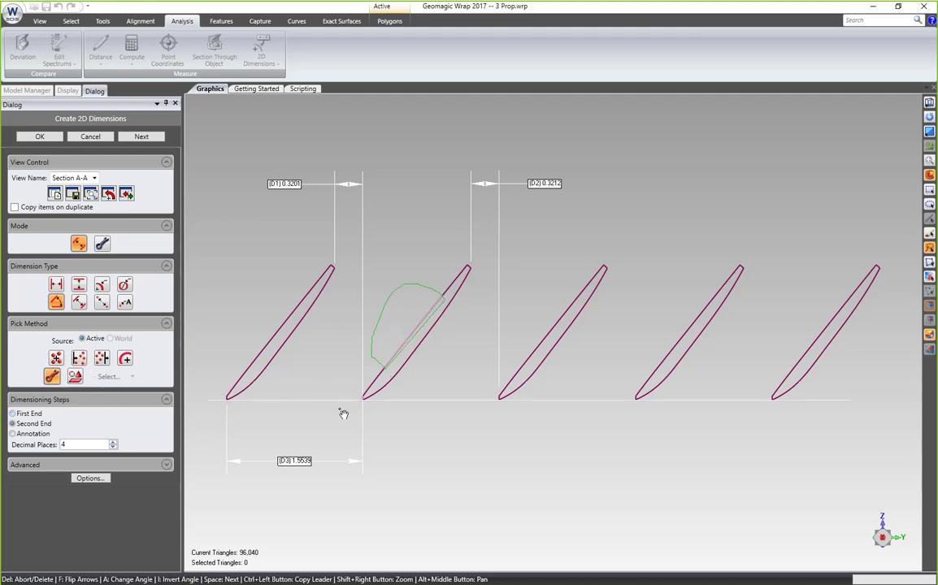
{"action": "left_click", "coordinate": [422, 402]}
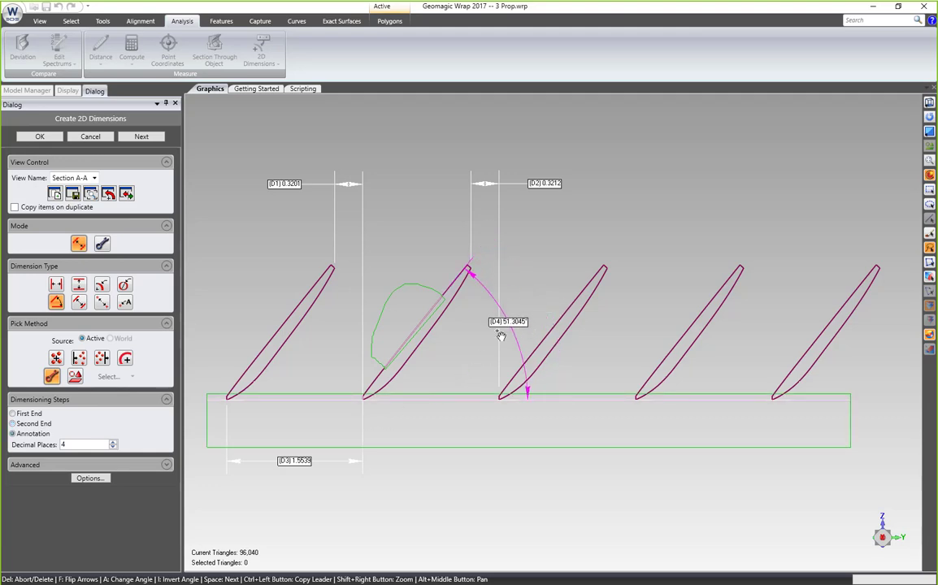
{"action": "left_click", "coordinate": [449, 359]}
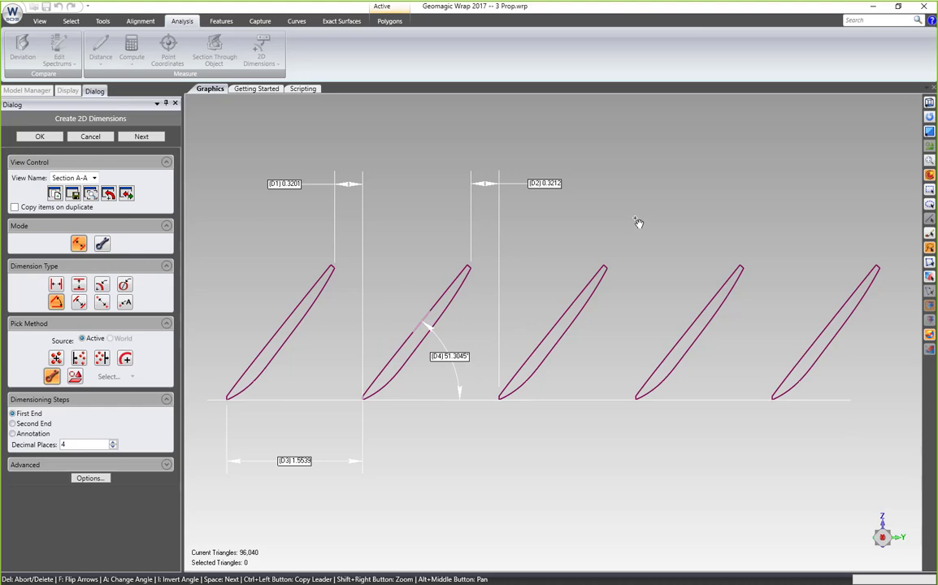
{"action": "scroll", "coordinate": [590, 221], "scroll_direction": "down", "scroll_amount": 2}
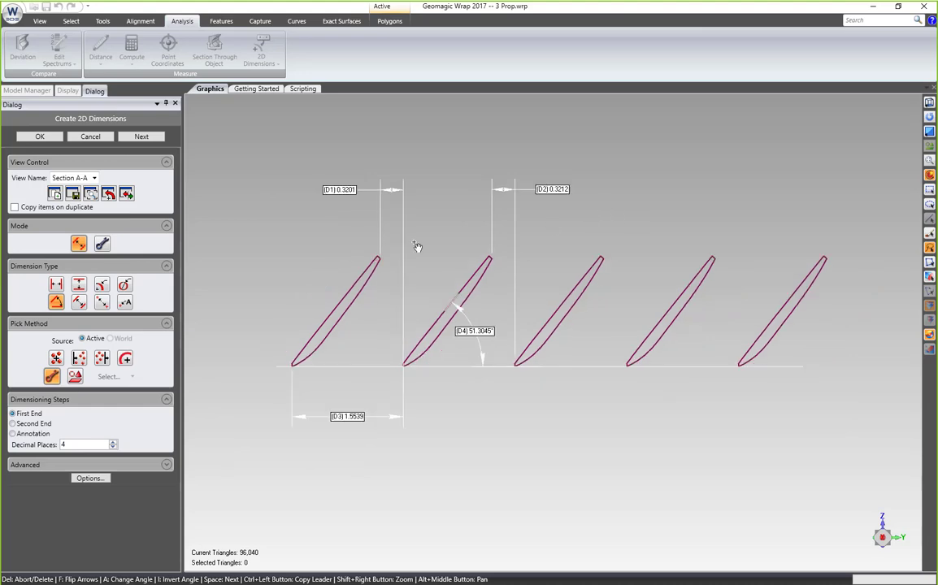
{"action": "left_click", "coordinate": [90, 136]}
Display the dimensioned Section A-A from the propeller's cross sections, and show it together with the unrolled mesh
{"action": "mouse_move", "coordinate": [313, 274]}
{"action": "middle_mouse_down"}
{"action": "mouse_move", "coordinate": [528, 257]}
{"action": "mouse_move", "coordinate": [115, 154]}
{"action": "middle_mouse_up"}
{"action": "left_click", "coordinate": [7, 117]}
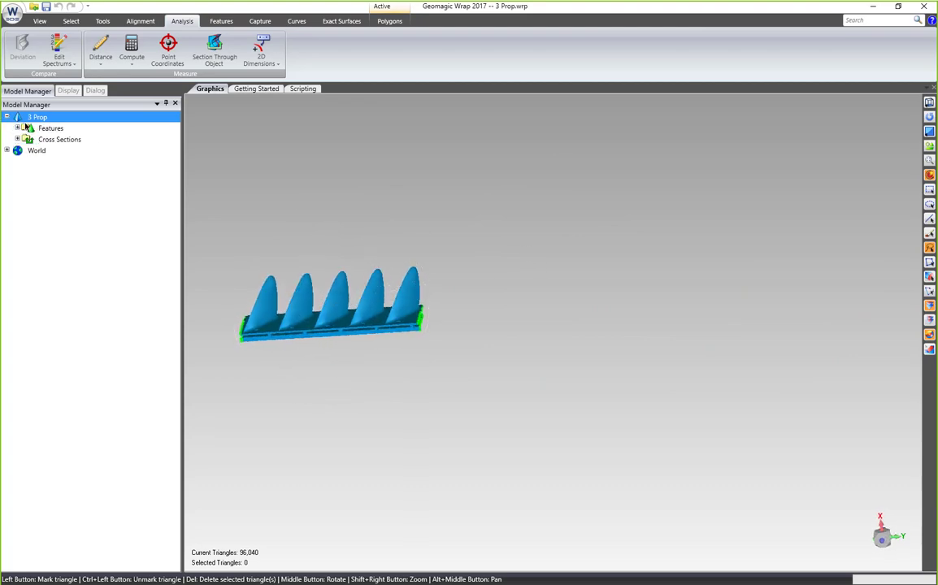
{"action": "left_click", "coordinate": [18, 139]}
{"action": "left_click", "coordinate": [70, 151]}
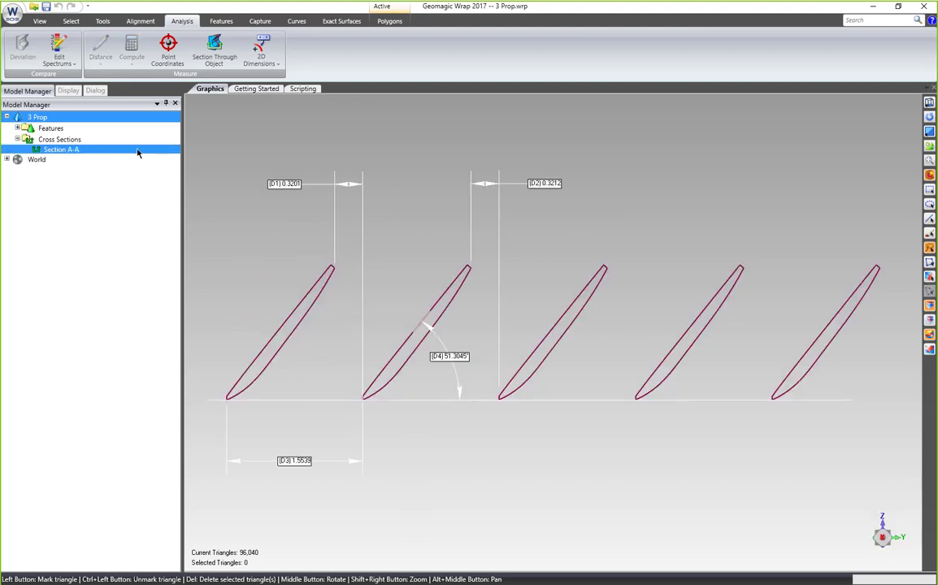
{"action": "left_click", "coordinate": [25, 118]}
{"action": "mouse_move", "coordinate": [747, 317]}
{"action": "middle_mouse_down"}
{"action": "mouse_move", "coordinate": [603, 202]}
{"action": "mouse_move", "coordinate": [570, 253]}
{"action": "mouse_move", "coordinate": [555, 364]}
{"action": "mouse_move", "coordinate": [550, 234]}
{"action": "mouse_move", "coordinate": [585, 325]}
{"action": "mouse_move", "coordinate": [639, 345]}
{"action": "mouse_move", "coordinate": [403, 285]}
{"action": "mouse_move", "coordinate": [596, 313]}
{"action": "mouse_move", "coordinate": [517, 319]}
{"action": "middle_mouse_up"}
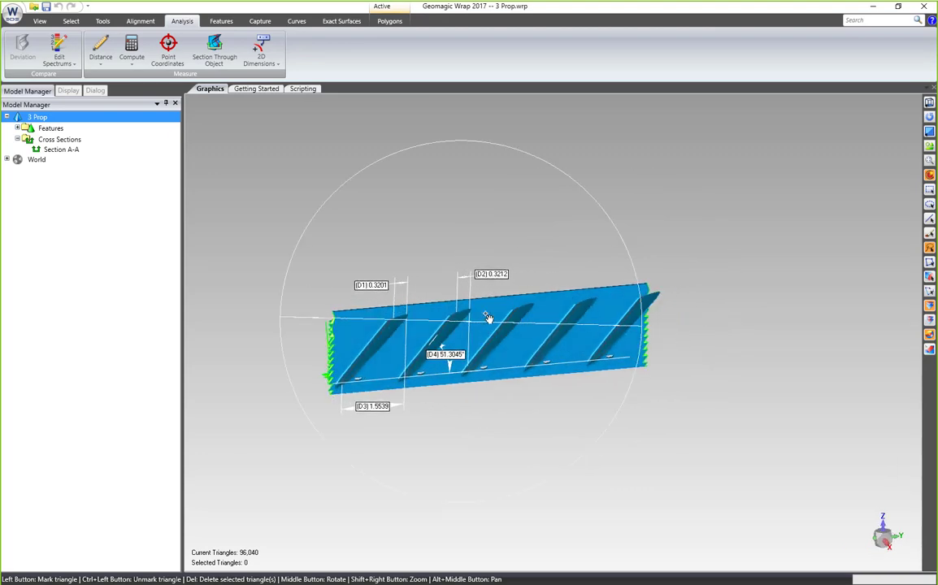
Examine the section dimensions and the angle overlaid on the unrolled propeller blades
{"action": "scroll", "coordinate": [517, 319], "scroll_direction": "up", "scroll_amount": 5}
{"action": "middle_click_drag", "start_coordinate": [675, 364], "coordinate": [624, 373]}
{"action": "scroll", "coordinate": [624, 372], "scroll_direction": "down", "scroll_amount": 2}
{"action": "scroll", "coordinate": [627, 370], "scroll_direction": "down", "scroll_amount": 1}
{"action": "scroll", "coordinate": [657, 335], "scroll_direction": "up", "scroll_amount": 1}
{"action": "middle_click_drag", "start_coordinate": [658, 335], "coordinate": [697, 358]}
{"action": "scroll", "coordinate": [705, 349], "scroll_direction": "down", "scroll_amount": 2}
{"action": "scroll", "coordinate": [704, 348], "scroll_direction": "down", "scroll_amount": 1}
{"action": "scroll", "coordinate": [543, 190], "scroll_direction": "down", "scroll_amount": 3}
{"action": "scroll", "coordinate": [666, 285], "scroll_direction": "up", "scroll_amount": 2}
{"action": "scroll", "coordinate": [528, 228], "scroll_direction": "up", "scroll_amount": 1}
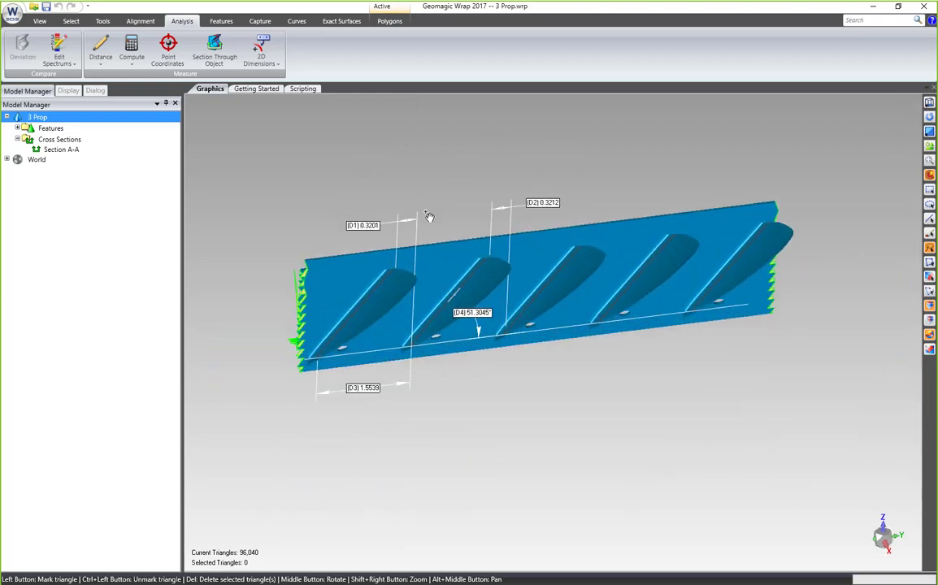
{"action": "scroll", "coordinate": [406, 195], "scroll_direction": "up", "scroll_amount": 2}
{"action": "scroll", "coordinate": [400, 170], "scroll_direction": "down", "scroll_amount": 1}
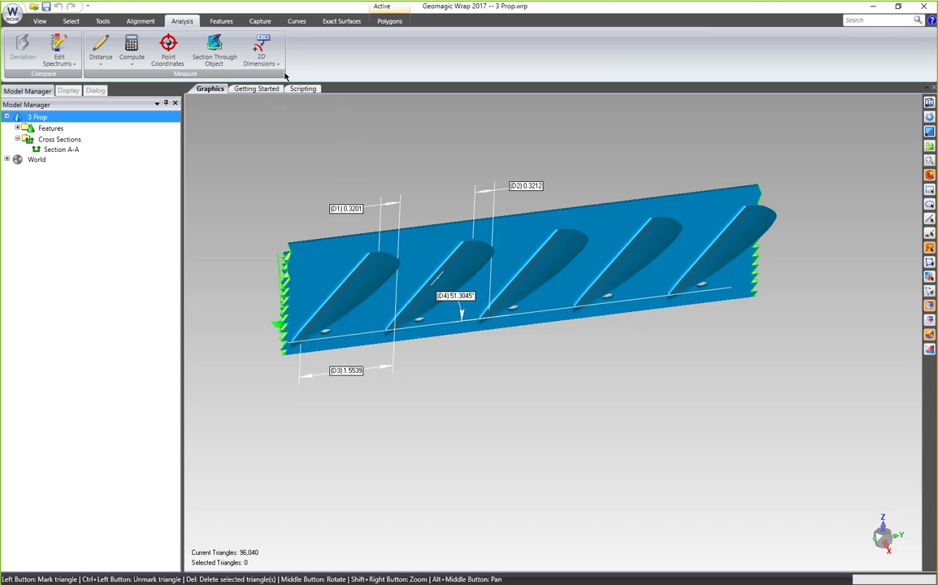
{"action": "left_click", "coordinate": [105, 62]}
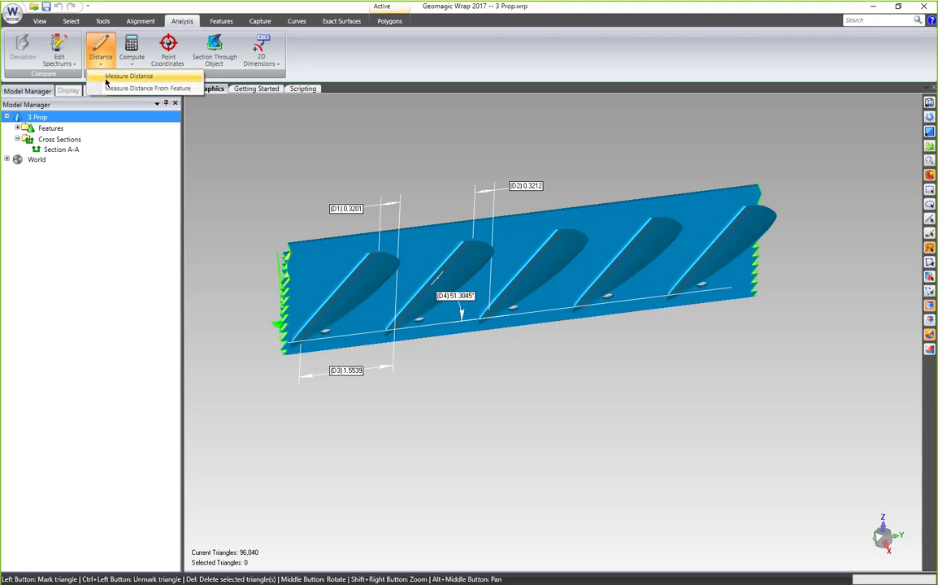
{"action": "left_click", "coordinate": [331, 127]}
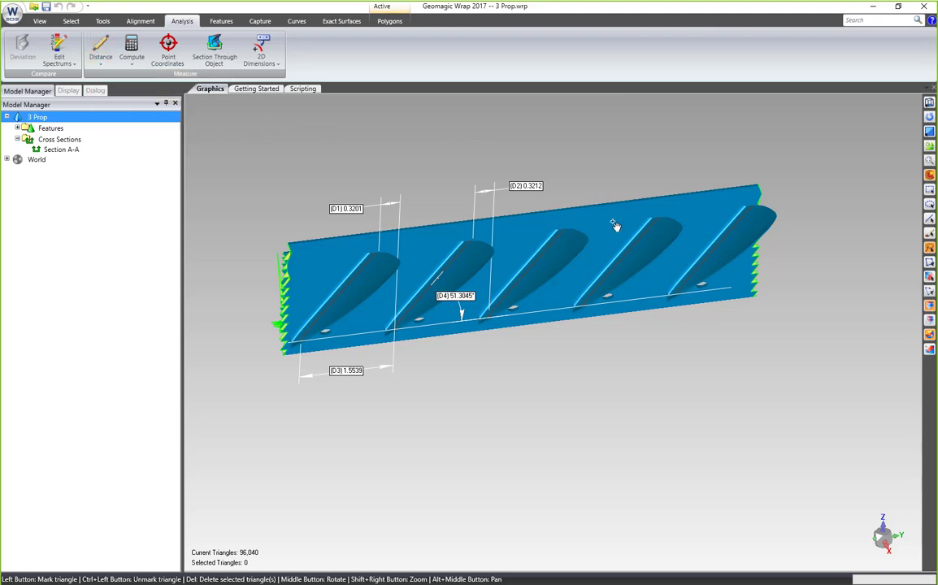
{"action": "middle_click_drag", "start_coordinate": [619, 244], "coordinate": [504, 175]}
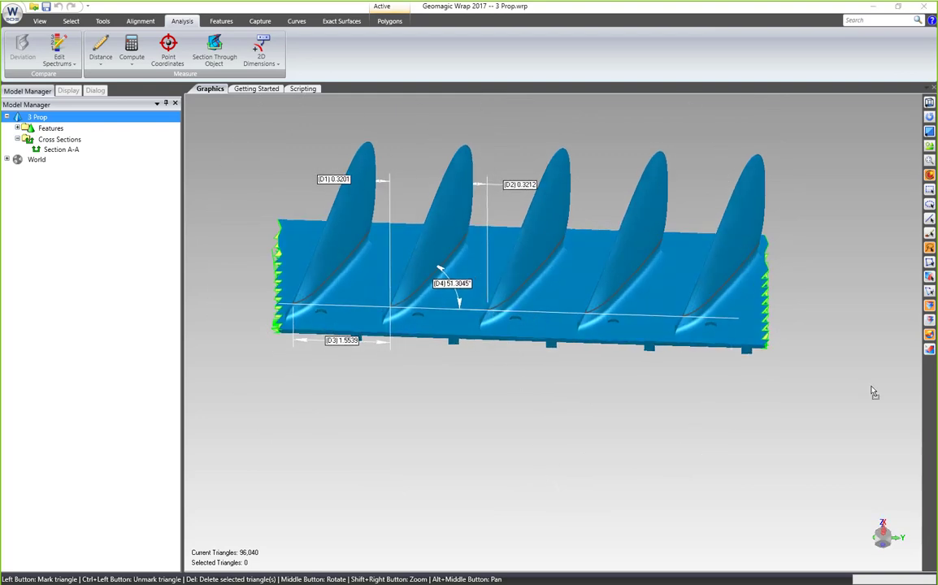
Open the 5 Color.wrp model and discard the unsaved changes to the propeller file
{"action": "left_click_drag", "start_coordinate": [594, 405], "coordinate": [591, 412]}
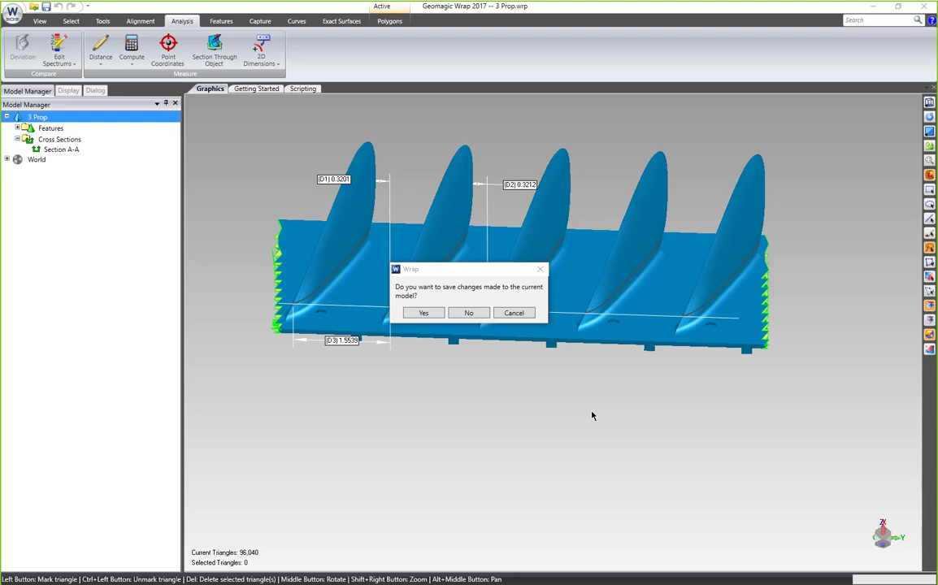
{"action": "left_click", "coordinate": [468, 314]}
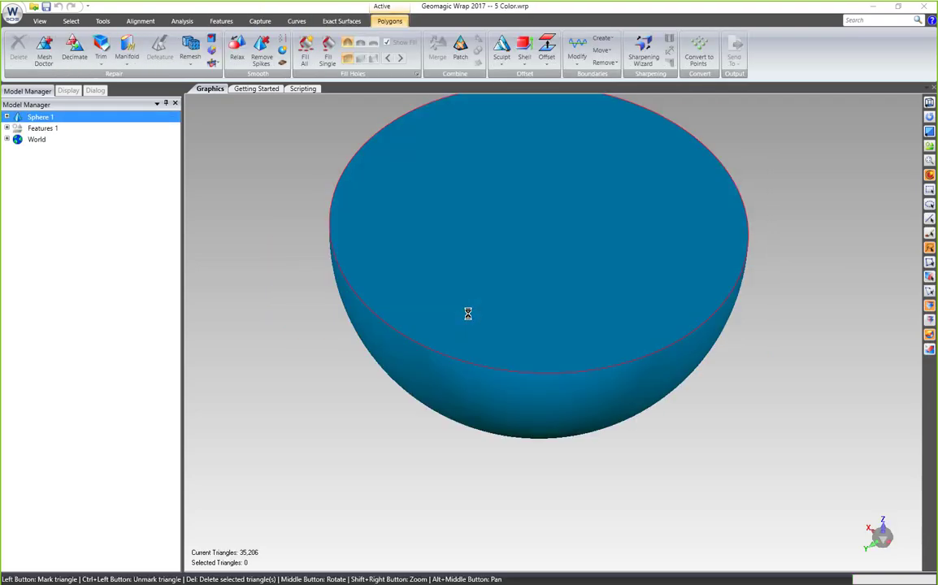
{"action": "middle_click_drag", "start_coordinate": [659, 283], "coordinate": [559, 233]}
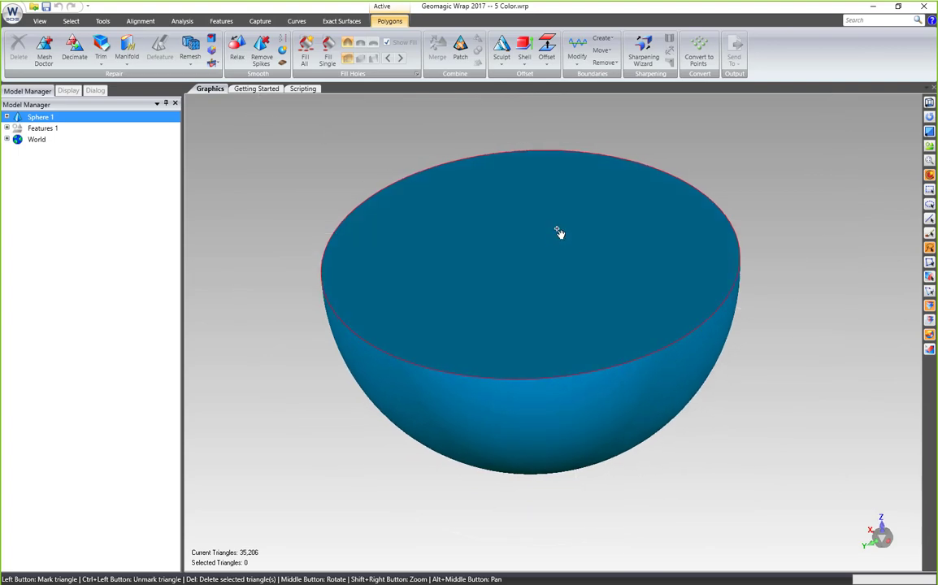
Generate a texture map for the hemisphere mesh with the Generate Texture command, keeping Observe Boundaries enabled
{"action": "left_click", "coordinate": [180, 21]}
{"action": "left_click", "coordinate": [102, 22]}
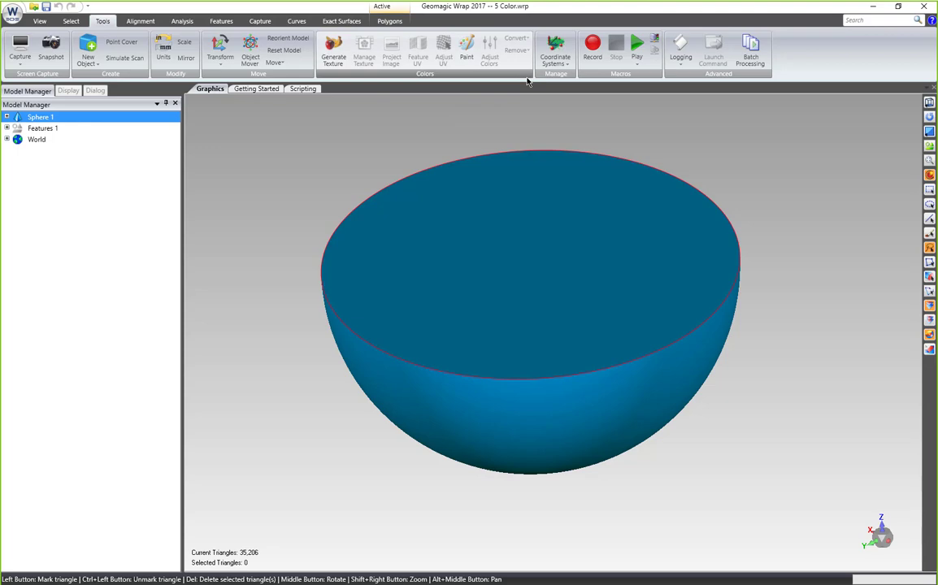
{"action": "left_click", "coordinate": [334, 53]}
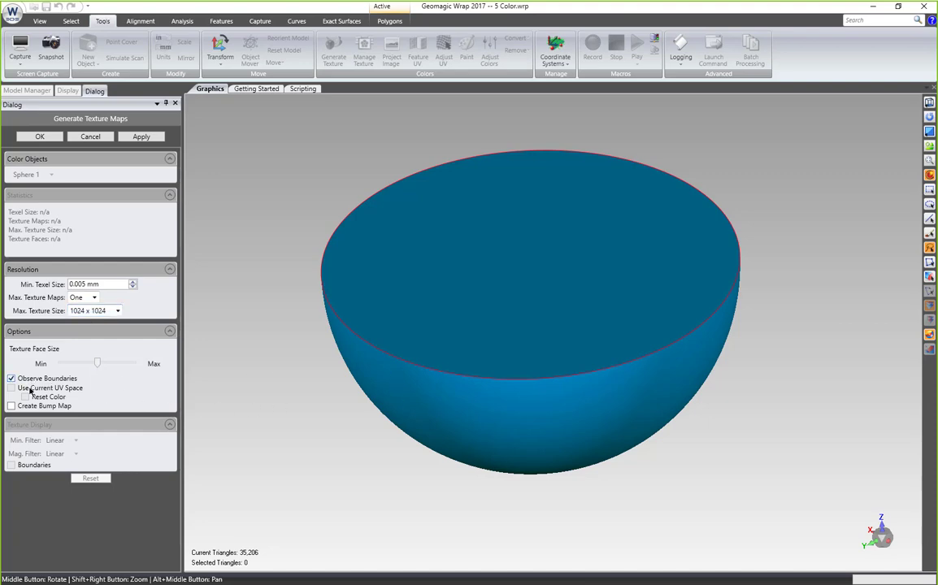
{"action": "middle_click_drag", "start_coordinate": [590, 417], "coordinate": [587, 341]}
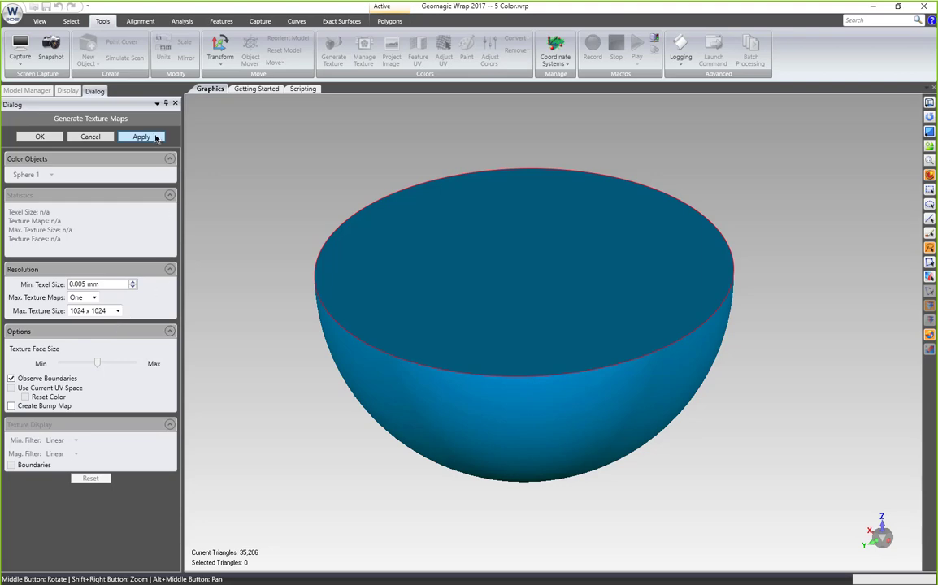
{"action": "left_click", "coordinate": [142, 136]}
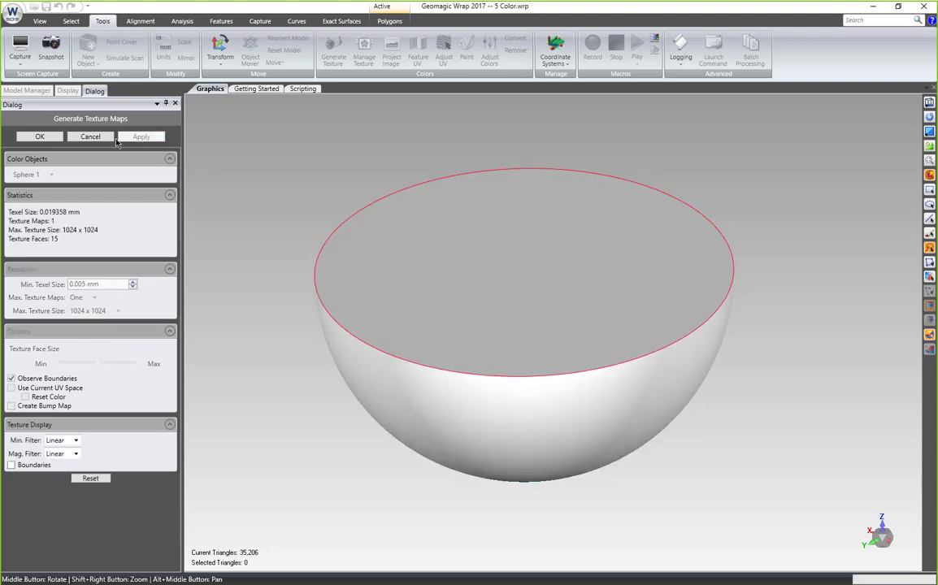
{"action": "left_click", "coordinate": [38, 137]}
Open Manage Texture Maps for the hemisphere and set its UV mode to UV Face Color
{"action": "middle_click_drag", "start_coordinate": [500, 248], "coordinate": [534, 338]}
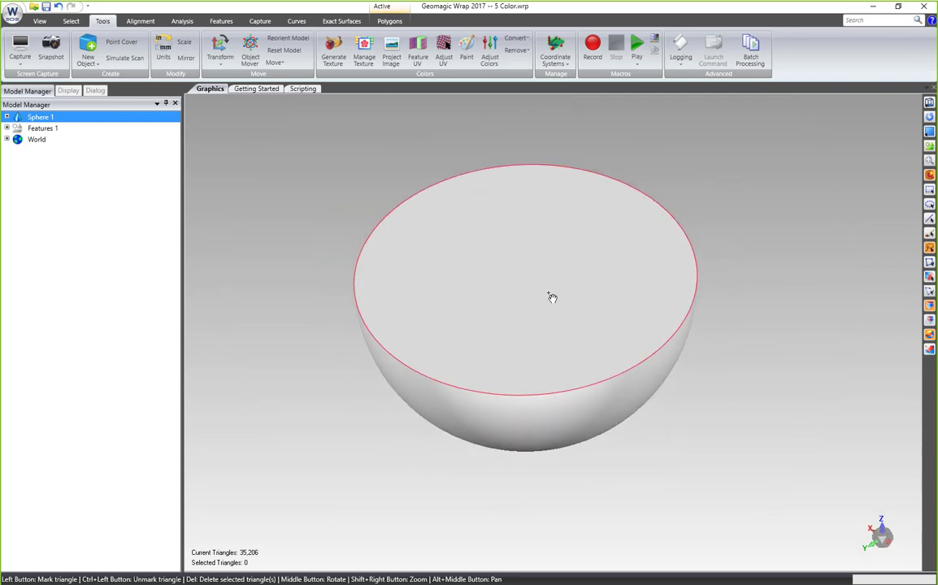
{"action": "middle_click_drag", "start_coordinate": [575, 350], "coordinate": [546, 397]}
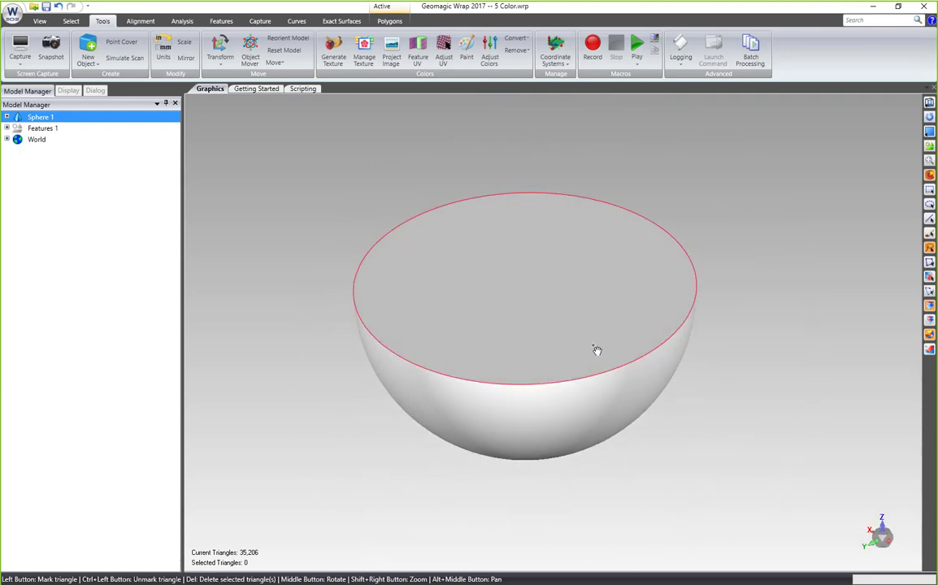
{"action": "scroll", "coordinate": [589, 349], "scroll_direction": "up", "scroll_amount": 2}
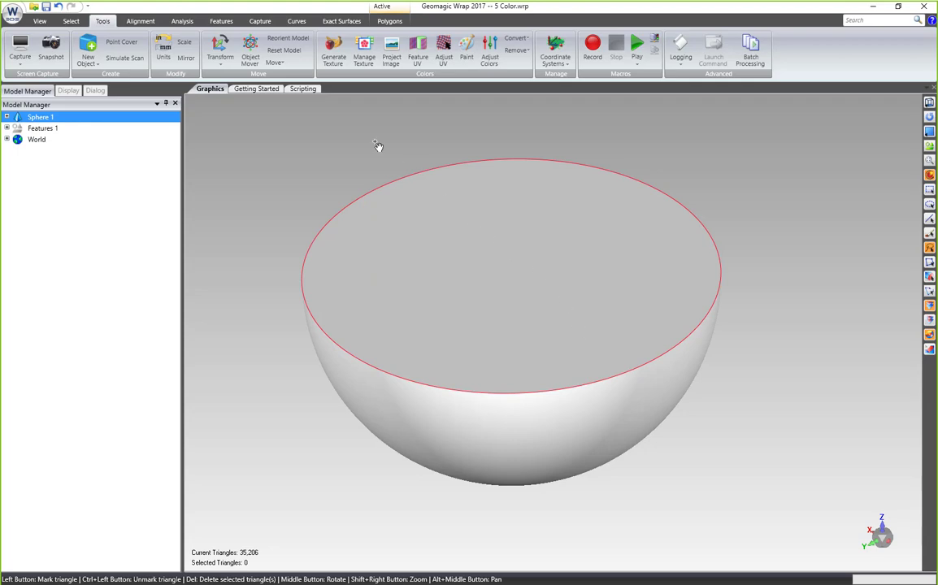
{"action": "left_click", "coordinate": [365, 49]}
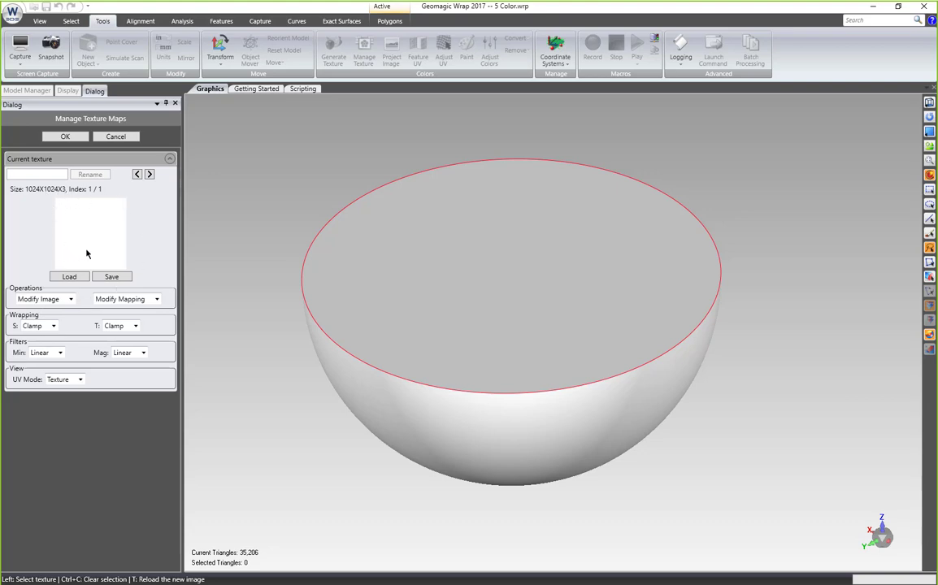
{"action": "middle_click_drag", "start_coordinate": [561, 428], "coordinate": [564, 383]}
{"action": "scroll", "coordinate": [542, 339], "scroll_direction": "up", "scroll_amount": 3}
{"action": "mouse_move", "coordinate": [539, 336]}
{"action": "middle_mouse_down"}
{"action": "mouse_move", "coordinate": [553, 377]}
{"action": "mouse_move", "coordinate": [539, 342]}
{"action": "middle_mouse_up"}
{"action": "middle_click_drag", "start_coordinate": [572, 374], "coordinate": [444, 298]}
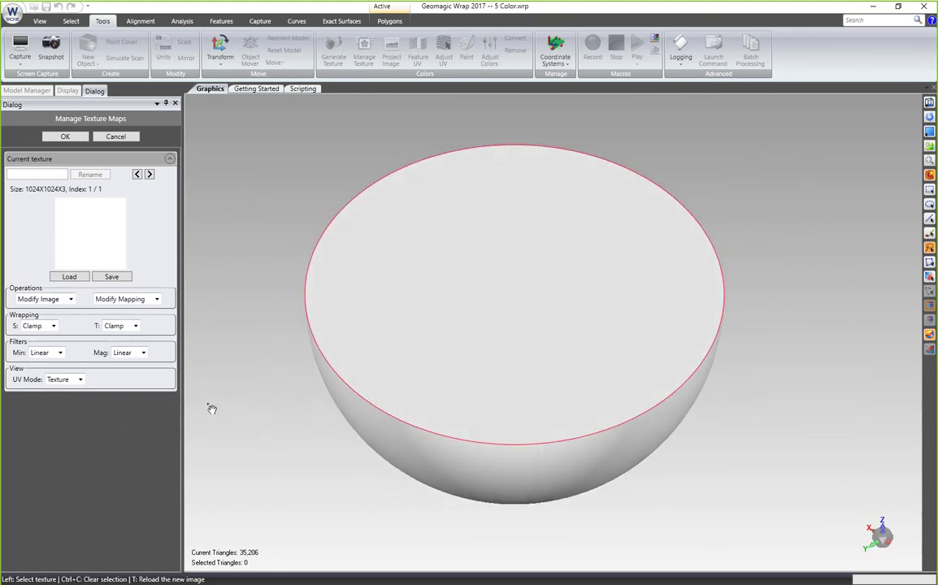
{"action": "middle_click_drag", "start_coordinate": [642, 364], "coordinate": [611, 325]}
{"action": "left_click", "coordinate": [71, 379]}
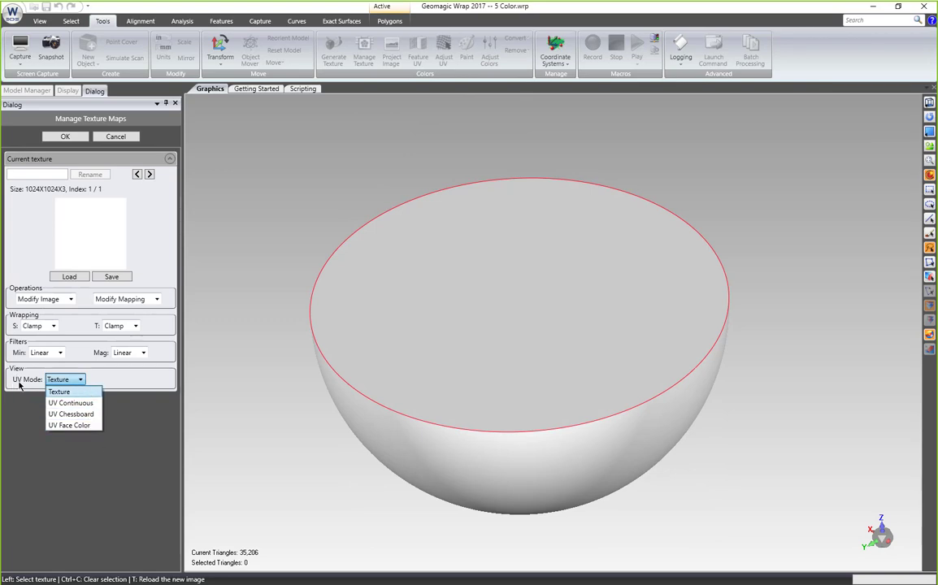
{"action": "left_click", "coordinate": [68, 425]}
Examine the coloured UV face patches across the hemisphere's curved surface
{"action": "middle_click_drag", "start_coordinate": [705, 472], "coordinate": [485, 336]}
{"action": "scroll", "coordinate": [634, 513], "scroll_direction": "up", "scroll_amount": 4}
{"action": "scroll", "coordinate": [484, 335], "scroll_direction": "down", "scroll_amount": 1}
{"action": "scroll", "coordinate": [484, 336], "scroll_direction": "down", "scroll_amount": 2}
{"action": "scroll", "coordinate": [483, 437], "scroll_direction": "up", "scroll_amount": 2}
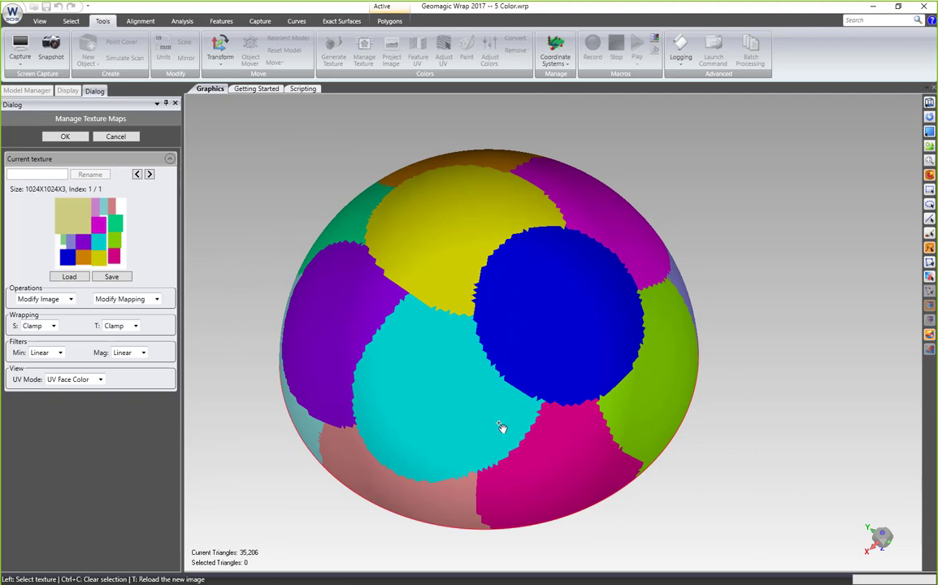
{"action": "middle_click_drag", "start_coordinate": [516, 303], "coordinate": [487, 425]}
{"action": "scroll", "coordinate": [484, 455], "scroll_direction": "down", "scroll_amount": 3}
{"action": "scroll", "coordinate": [484, 490], "scroll_direction": "up", "scroll_amount": 3}
{"action": "middle_click_drag", "start_coordinate": [477, 527], "coordinate": [424, 289]}
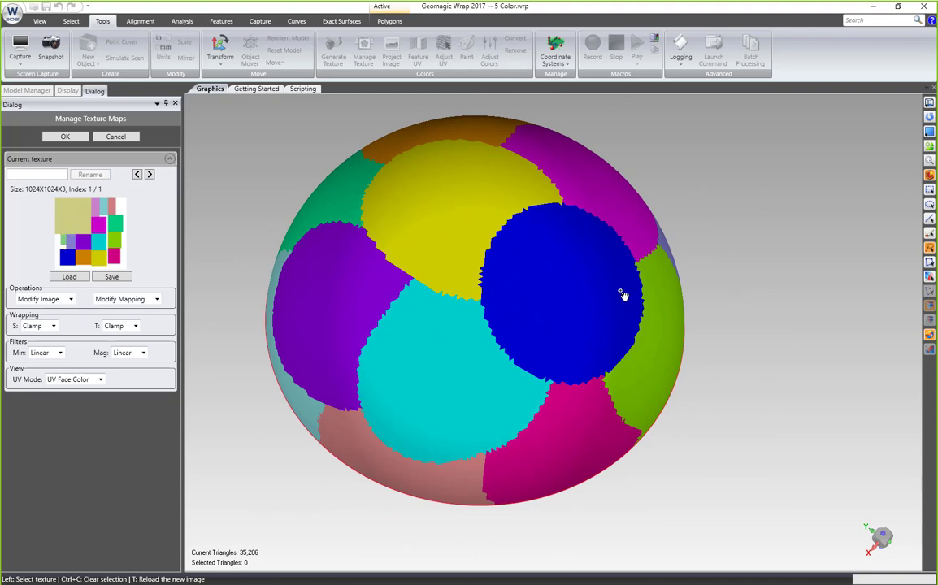
Switch the UV mode to UV Chessboard and examine the pattern and patch seams on the curved surface
{"action": "left_click", "coordinate": [90, 379]}
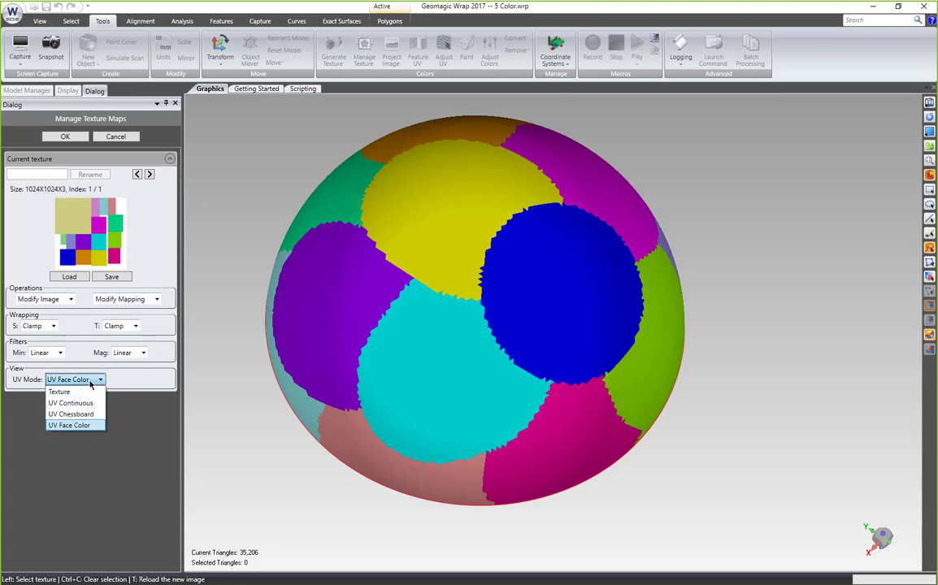
{"action": "left_click", "coordinate": [92, 416]}
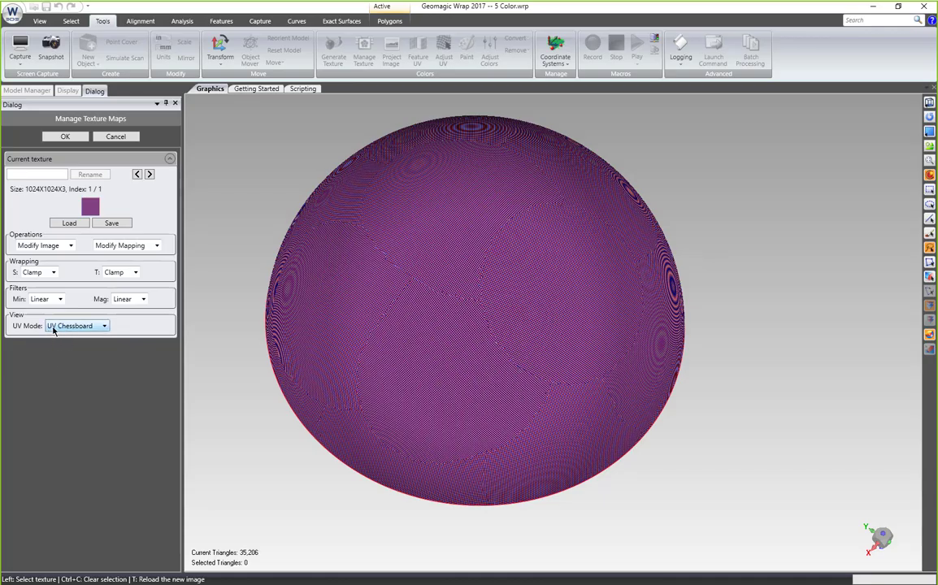
{"action": "scroll", "coordinate": [569, 291], "scroll_direction": "up", "scroll_amount": 5}
{"action": "scroll", "coordinate": [502, 281], "scroll_direction": "down", "scroll_amount": 5}
{"action": "mouse_move", "coordinate": [513, 265]}
{"action": "middle_mouse_down"}
{"action": "mouse_move", "coordinate": [513, 324]}
{"action": "mouse_move", "coordinate": [496, 303]}
{"action": "mouse_move", "coordinate": [528, 235]}
{"action": "mouse_move", "coordinate": [520, 258]}
{"action": "middle_mouse_up"}
{"action": "scroll", "coordinate": [496, 302], "scroll_direction": "up", "scroll_amount": 5}
{"action": "scroll", "coordinate": [475, 230], "scroll_direction": "down", "scroll_amount": 2}
{"action": "middle_click_drag", "start_coordinate": [475, 230], "coordinate": [553, 268]}
{"action": "mouse_move", "coordinate": [407, 280]}
{"action": "middle_mouse_down"}
{"action": "mouse_move", "coordinate": [554, 278]}
{"action": "mouse_move", "coordinate": [525, 276]}
{"action": "middle_mouse_up"}
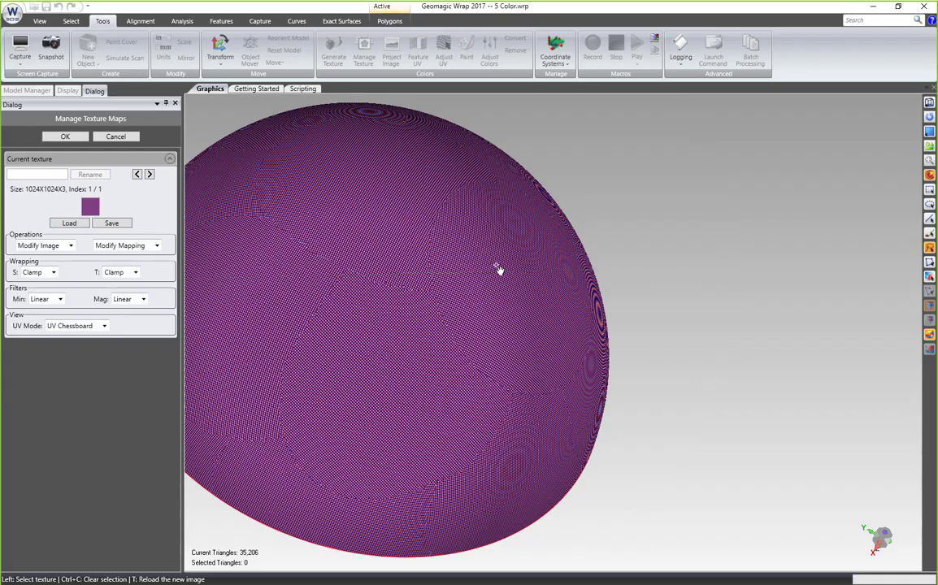
{"action": "middle_click_drag", "start_coordinate": [400, 215], "coordinate": [367, 391]}
{"action": "scroll", "coordinate": [433, 397], "scroll_direction": "up", "scroll_amount": 4}
{"action": "middle_click_drag", "start_coordinate": [433, 397], "coordinate": [505, 190]}
{"action": "scroll", "coordinate": [444, 396], "scroll_direction": "down", "scroll_amount": 4}
{"action": "scroll", "coordinate": [515, 195], "scroll_direction": "down", "scroll_amount": 2}
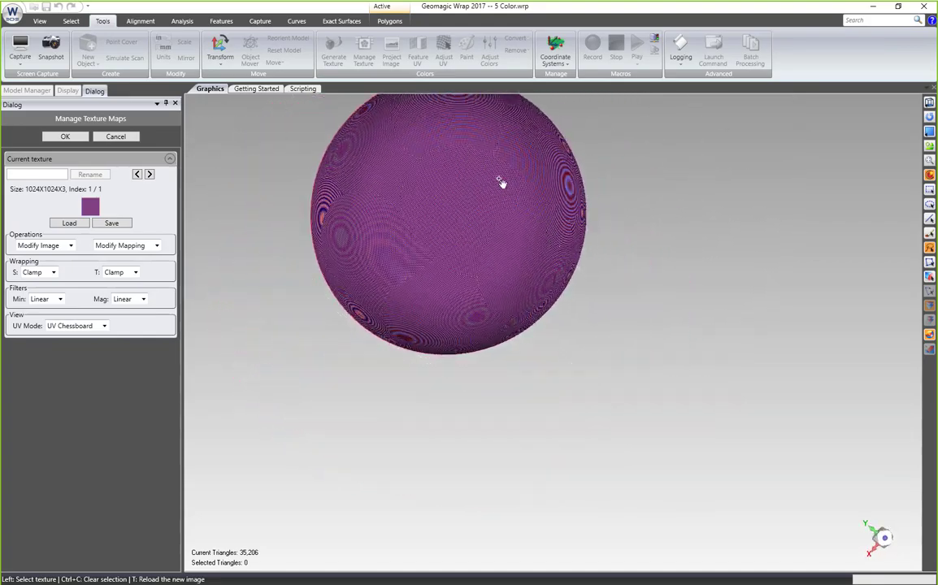
{"action": "scroll", "coordinate": [504, 190], "scroll_direction": "down", "scroll_amount": 1}
Show the hemisphere's texture in UV Continuous mode and close Manage Texture Maps
{"action": "left_click", "coordinate": [78, 326]}
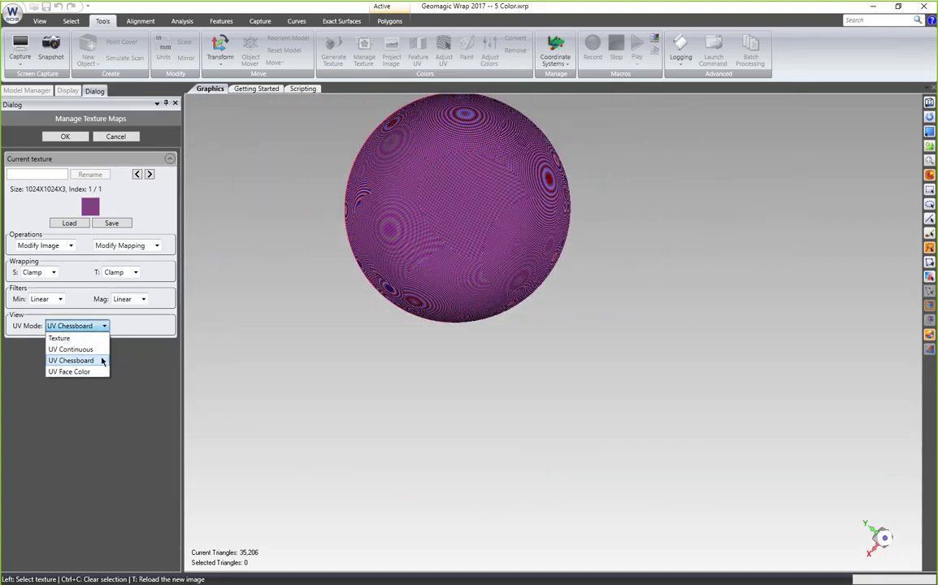
{"action": "left_click", "coordinate": [69, 351]}
{"action": "middle_click_drag", "start_coordinate": [458, 167], "coordinate": [288, 236]}
{"action": "left_click", "coordinate": [66, 136]}
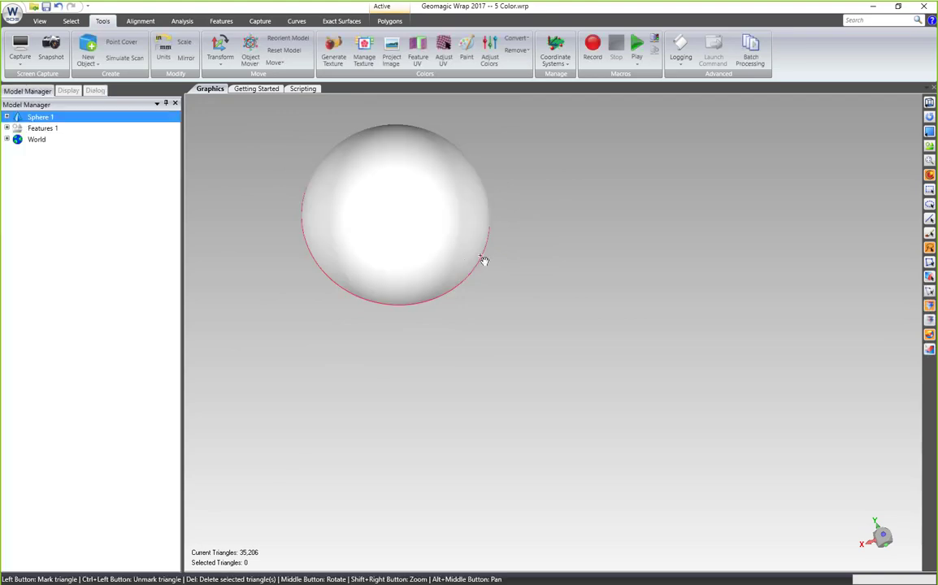
Mark a small patch of triangles on the dome and expand the selection to the hemisphere's entire curved surface
{"action": "scroll", "coordinate": [414, 211], "scroll_direction": "down", "scroll_amount": 3}
{"action": "scroll", "coordinate": [357, 171], "scroll_direction": "up", "scroll_amount": 8}
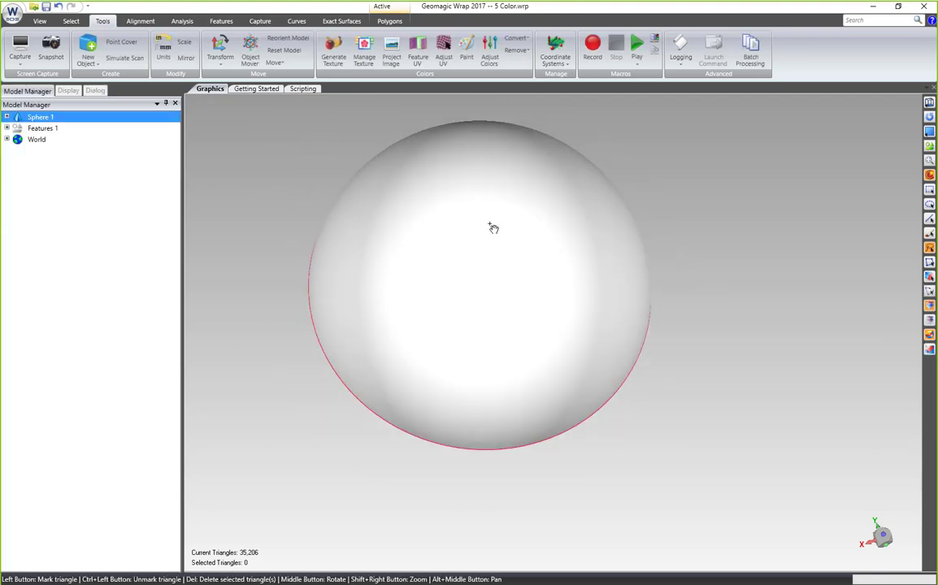
{"action": "middle_click_drag", "start_coordinate": [446, 197], "coordinate": [520, 242]}
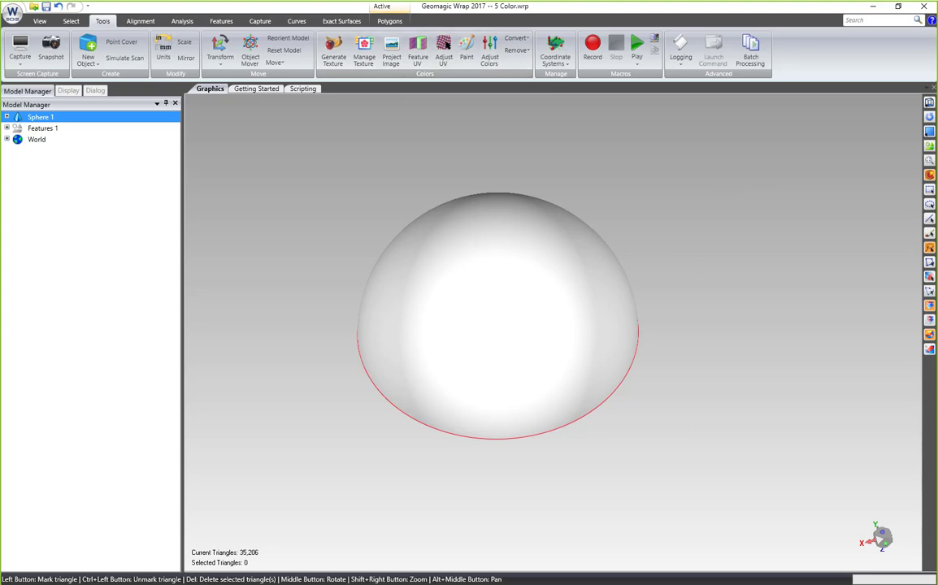
{"action": "mouse_move", "coordinate": [560, 294]}
{"action": "left_mouse_down"}
{"action": "mouse_move", "coordinate": [524, 326]}
{"action": "mouse_move", "coordinate": [562, 294]}
{"action": "left_mouse_up"}
{"action": "right_click", "coordinate": [717, 157]}
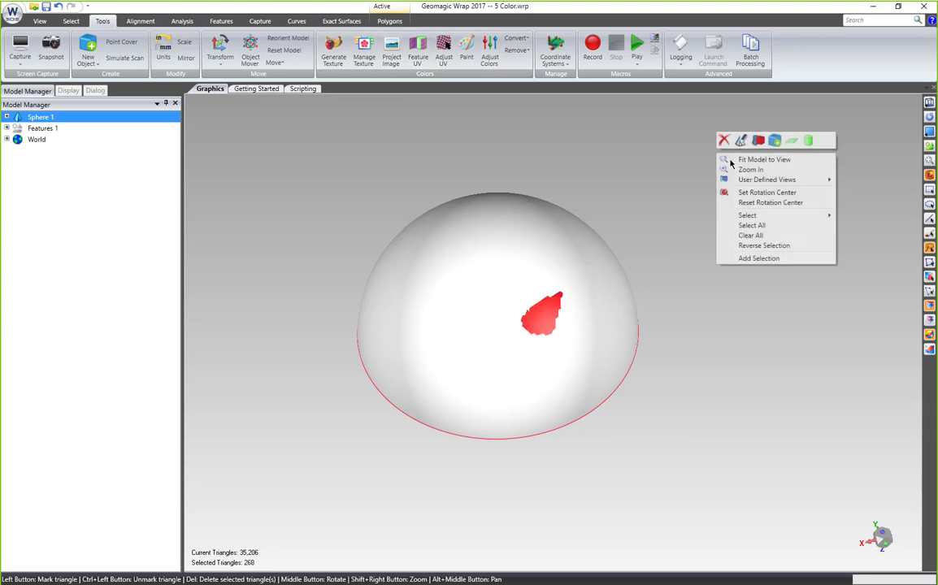
{"action": "left_click", "coordinate": [758, 141]}
{"action": "middle_click_drag", "start_coordinate": [528, 335], "coordinate": [524, 300]}
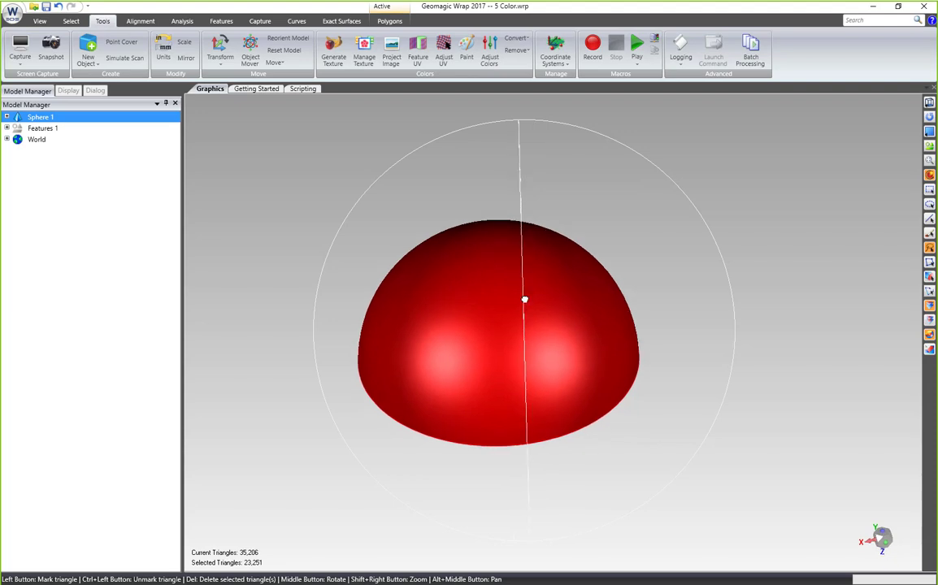
Apply Feature Based UV Mapping to the selected curved surface using the Sphere 1 feature
{"action": "left_click", "coordinate": [419, 50]}
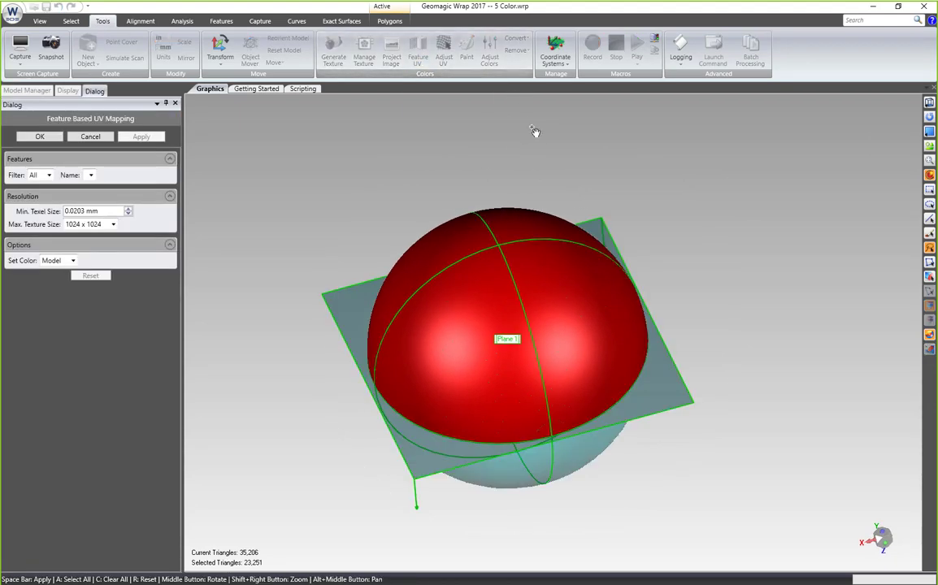
{"action": "left_click", "coordinate": [90, 175]}
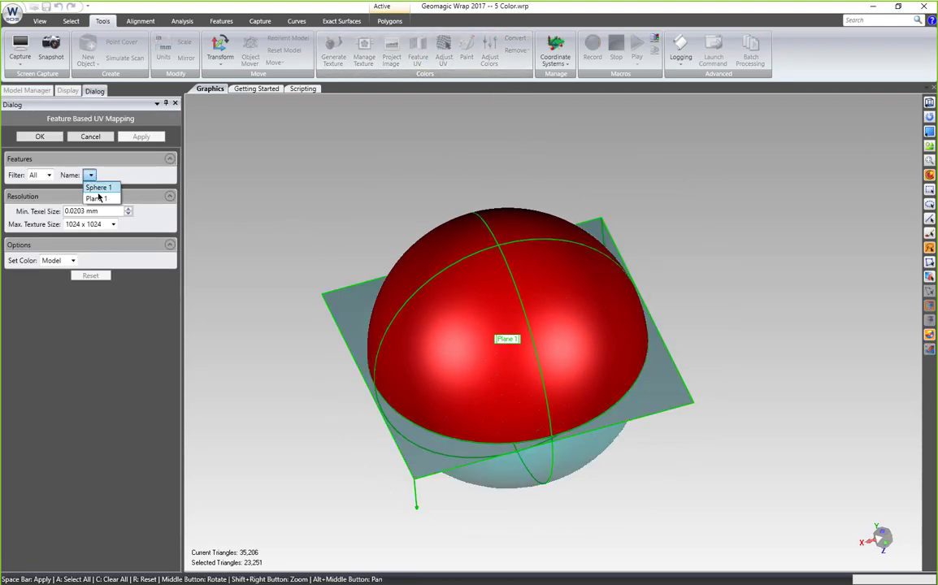
{"action": "left_click", "coordinate": [97, 187]}
{"action": "middle_click_drag", "start_coordinate": [451, 299], "coordinate": [504, 317]}
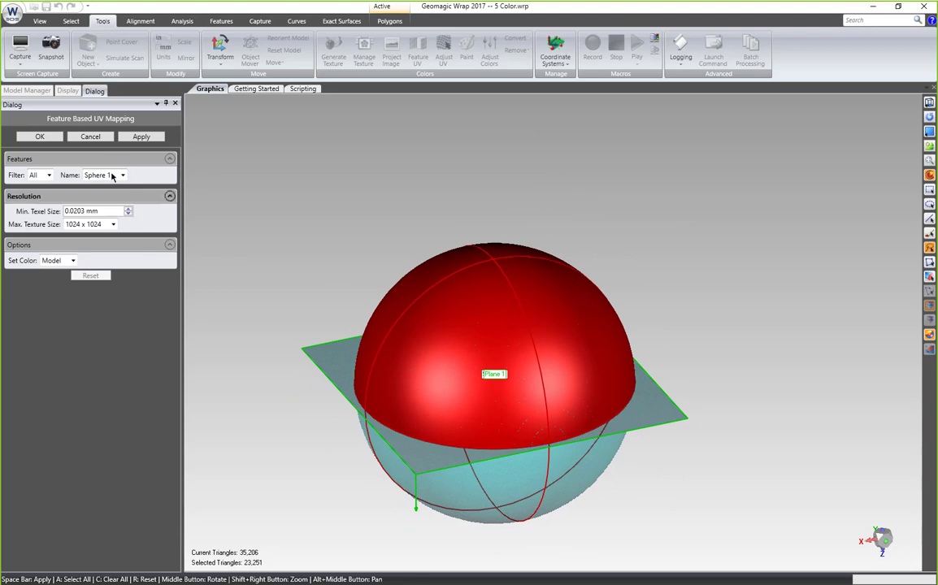
{"action": "left_click", "coordinate": [138, 137]}
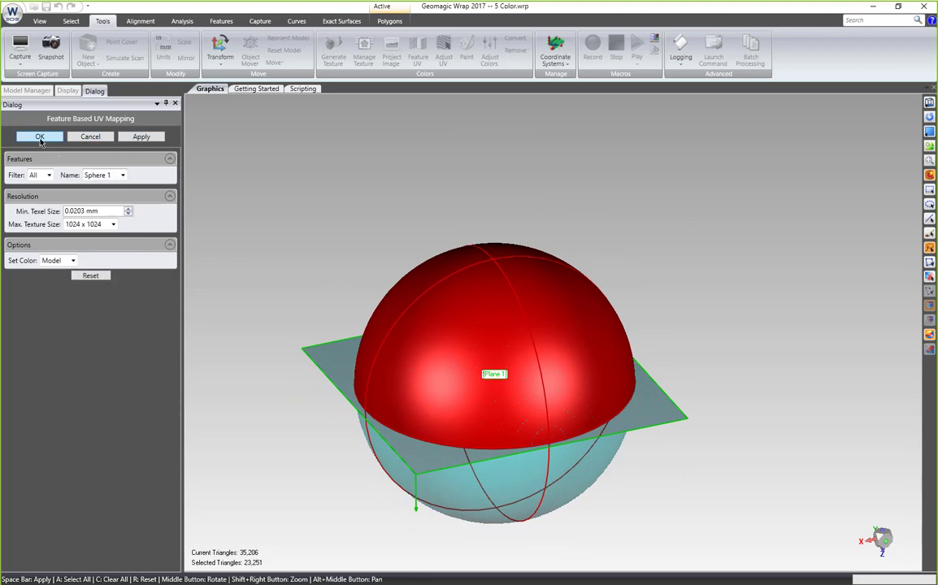
{"action": "left_click", "coordinate": [41, 139]}
Hide the sphere and plane features and clear the triangle selection on the hemisphere
{"action": "scroll", "coordinate": [534, 167], "scroll_direction": "down", "scroll_amount": 2}
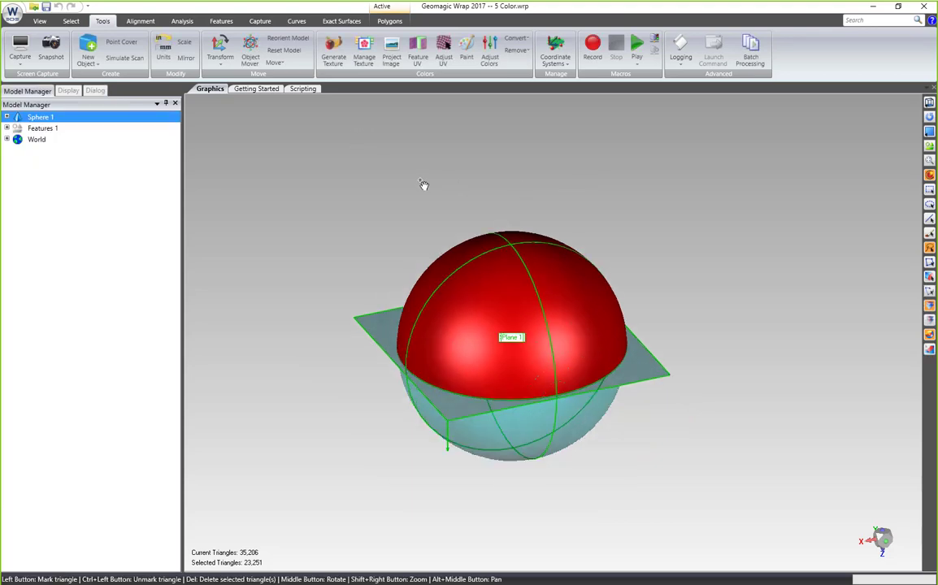
{"action": "left_click", "coordinate": [930, 147]}
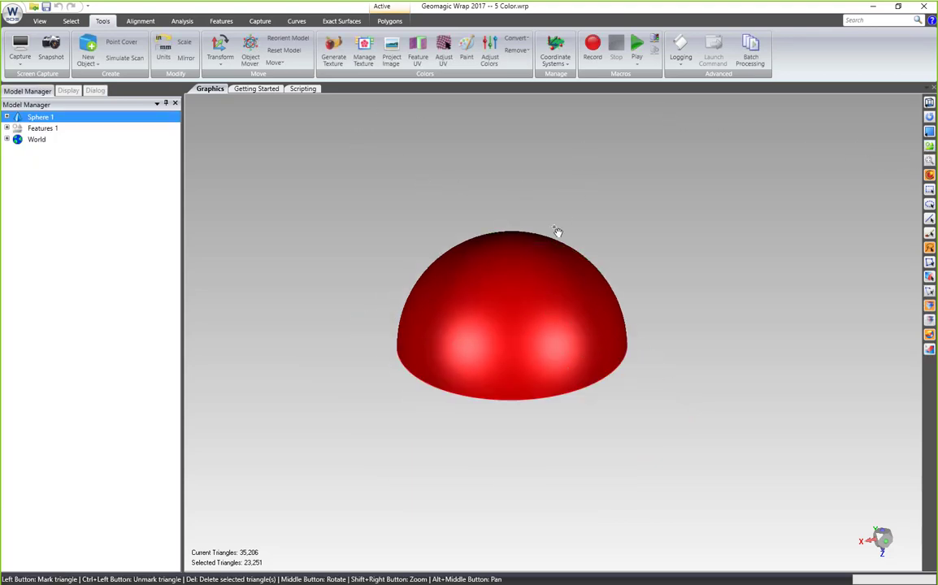
{"action": "key", "text": "ctrl+c"}
Open Manage Texture Maps and compare the two texture maps on the hemisphere's curved surface and flat base
{"action": "mouse_move", "coordinate": [529, 297]}
{"action": "middle_mouse_down"}
{"action": "mouse_move", "coordinate": [521, 249]}
{"action": "mouse_move", "coordinate": [532, 293]}
{"action": "middle_mouse_up"}
{"action": "left_click", "coordinate": [362, 52]}
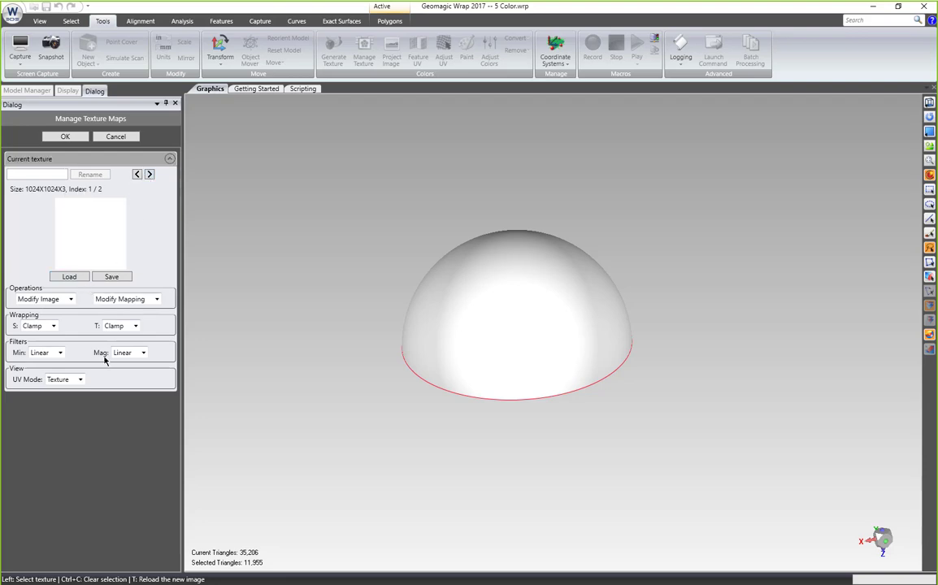
{"action": "left_click", "coordinate": [149, 174]}
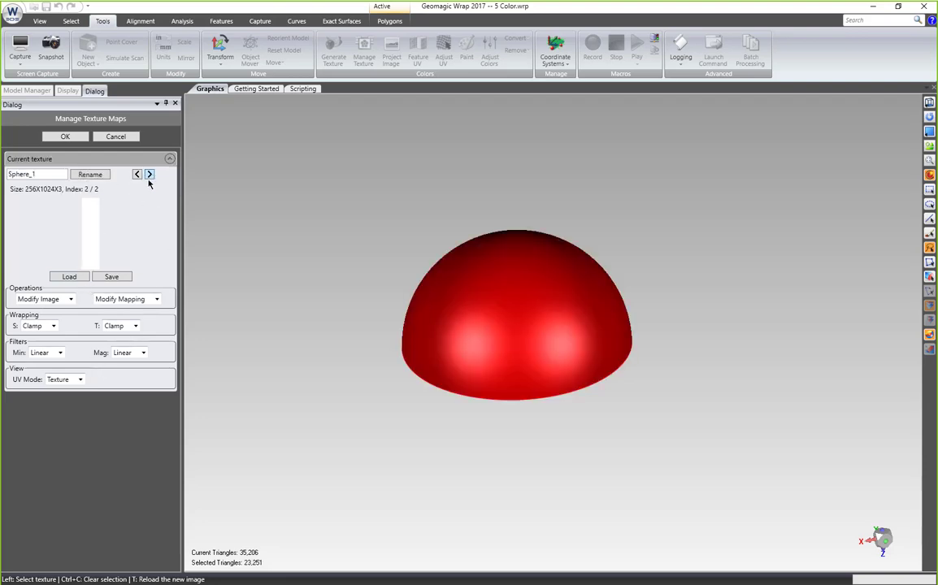
{"action": "middle_click_drag", "start_coordinate": [383, 297], "coordinate": [518, 243]}
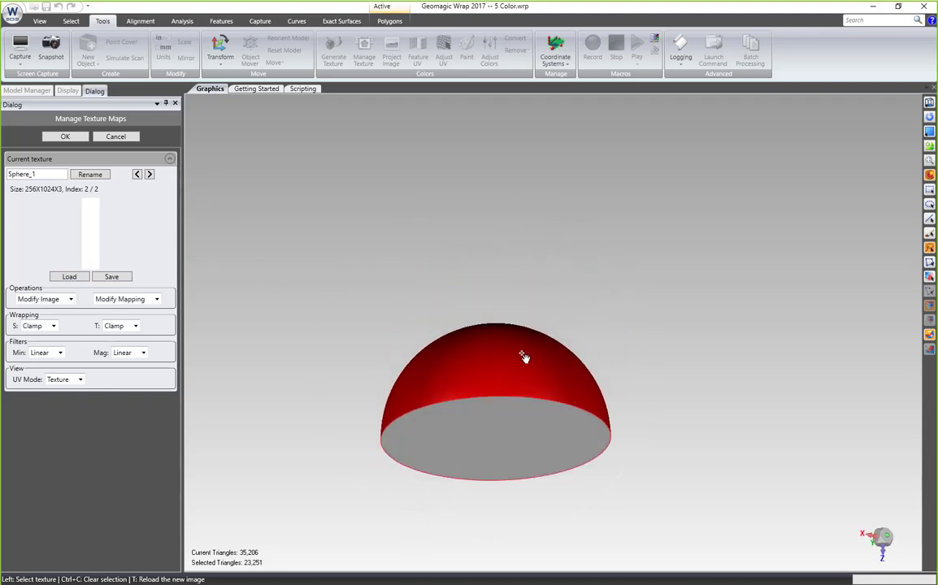
{"action": "left_click", "coordinate": [137, 175]}
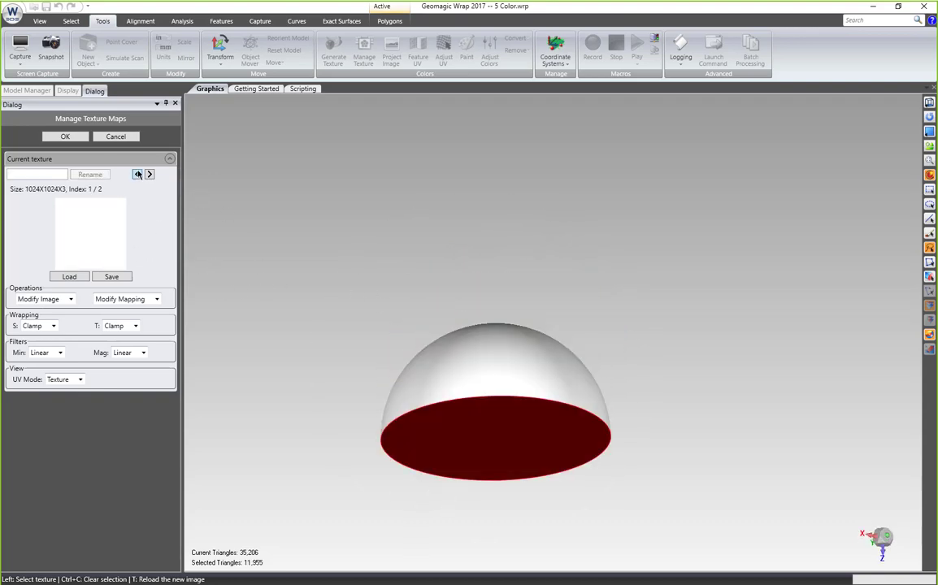
Set the UV mode to UV Chessboard and examine the first texture map's pattern on the hemisphere's flat base
{"action": "left_click", "coordinate": [73, 380]}
{"action": "left_click", "coordinate": [77, 414]}
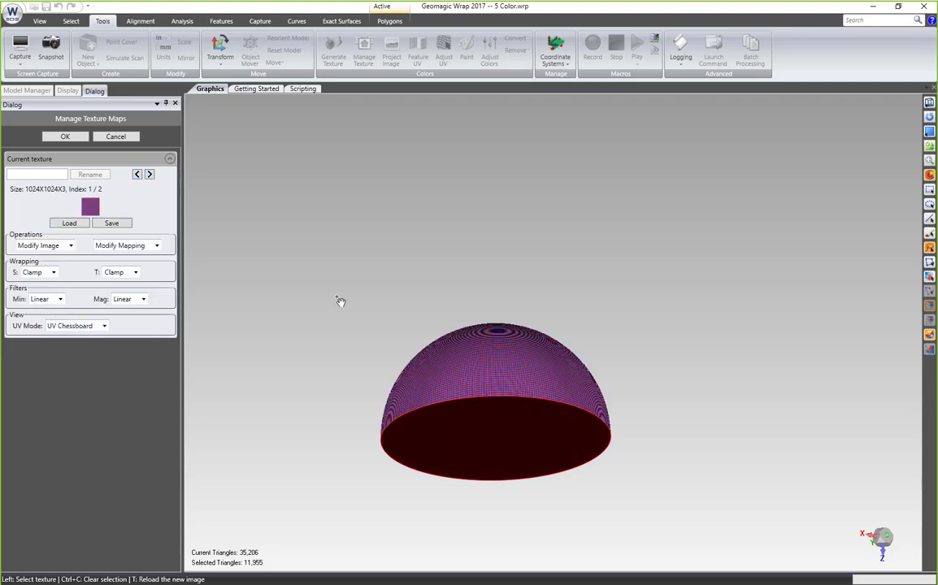
{"action": "right_click_drag", "start_coordinate": [519, 195], "coordinate": [485, 405]}
{"action": "right_click_drag", "start_coordinate": [524, 466], "coordinate": [544, 259]}
{"action": "scroll", "coordinate": [468, 475], "scroll_direction": "down", "scroll_amount": 3}
{"action": "middle_click_drag", "start_coordinate": [468, 475], "coordinate": [501, 345]}
{"action": "scroll", "coordinate": [528, 496], "scroll_direction": "up", "scroll_amount": 6}
{"action": "middle_click_drag", "start_coordinate": [461, 429], "coordinate": [454, 370]}
{"action": "scroll", "coordinate": [454, 370], "scroll_direction": "down", "scroll_amount": 2}
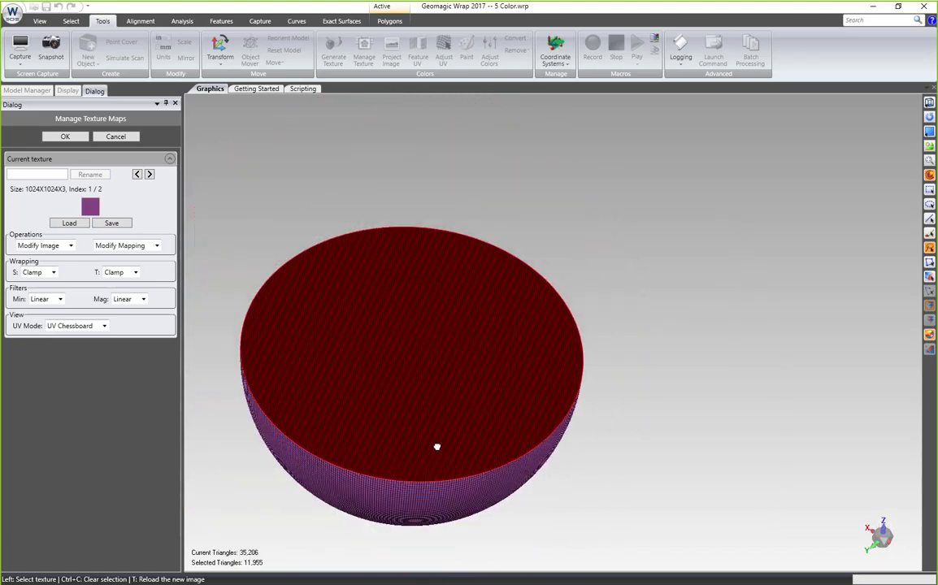
Examine the chessboard pattern across the curved surface, view the Sphere_1 map the same way and close Manage Texture Maps
{"action": "scroll", "coordinate": [433, 458], "scroll_direction": "down", "scroll_amount": 3}
{"action": "middle_click_drag", "start_coordinate": [433, 458], "coordinate": [441, 364]}
{"action": "middle_click_drag", "start_coordinate": [370, 443], "coordinate": [397, 325]}
{"action": "scroll", "coordinate": [398, 478], "scroll_direction": "down", "scroll_amount": 1}
{"action": "scroll", "coordinate": [390, 478], "scroll_direction": "up", "scroll_amount": 6}
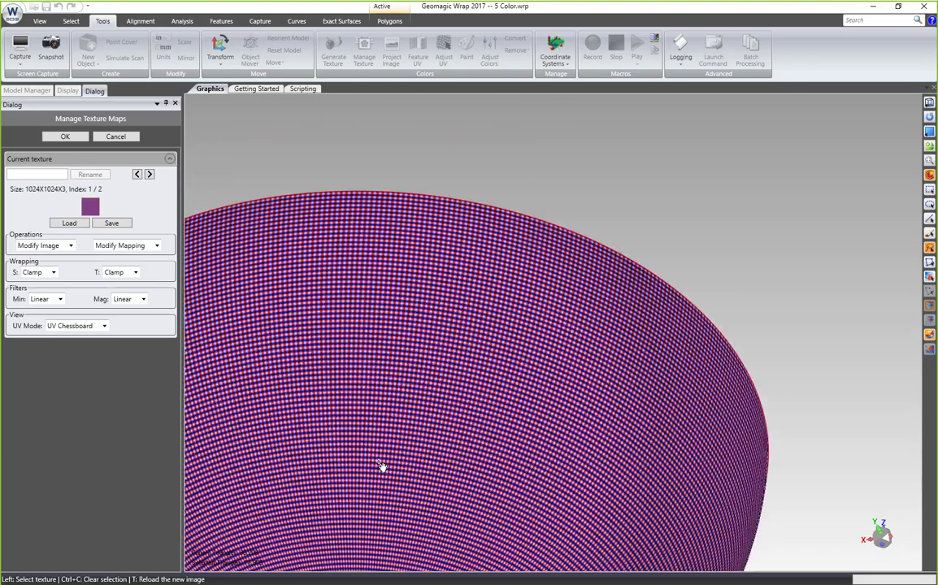
{"action": "scroll", "coordinate": [394, 410], "scroll_direction": "down", "scroll_amount": 2}
{"action": "middle_click_drag", "start_coordinate": [397, 402], "coordinate": [388, 513]}
{"action": "scroll", "coordinate": [415, 433], "scroll_direction": "down", "scroll_amount": 3}
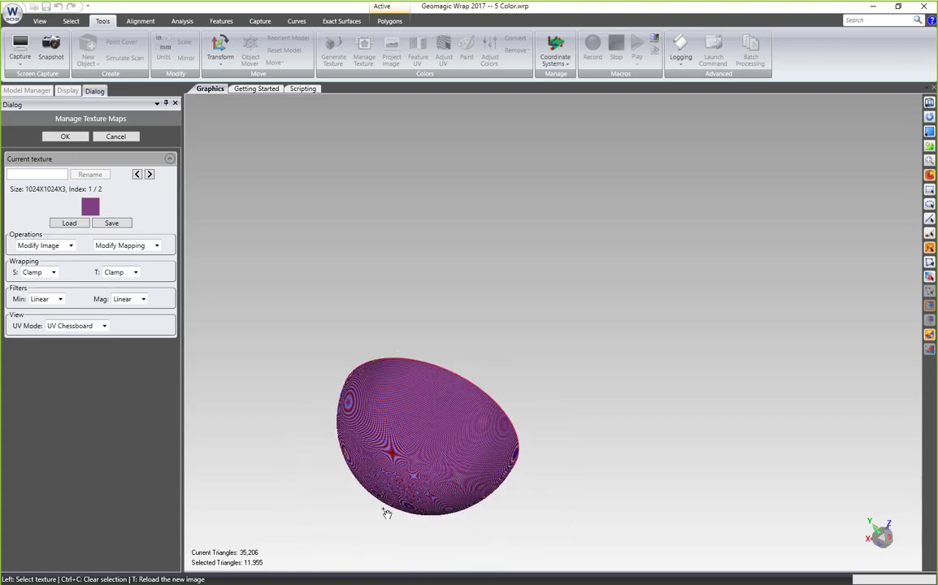
{"action": "scroll", "coordinate": [393, 495], "scroll_direction": "up", "scroll_amount": 6}
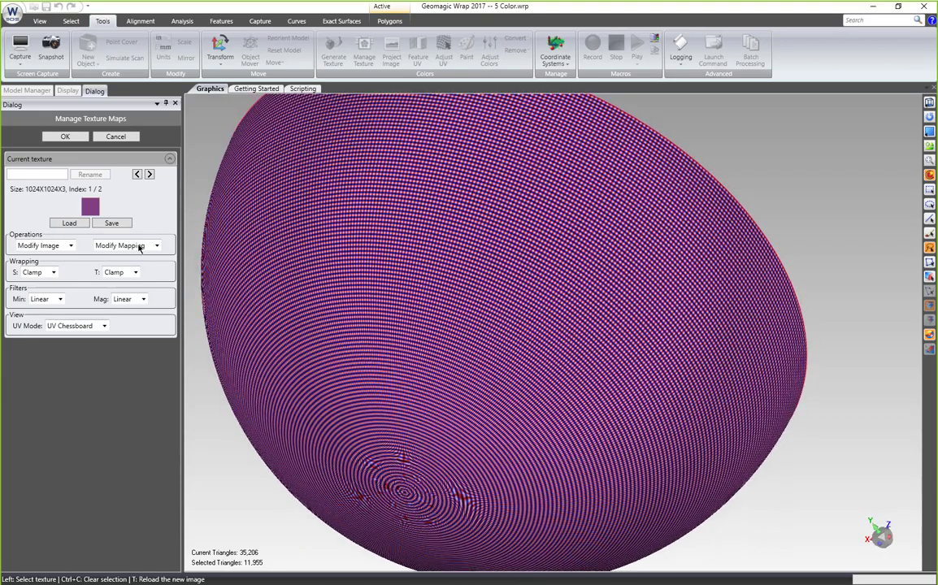
{"action": "left_click", "coordinate": [151, 175]}
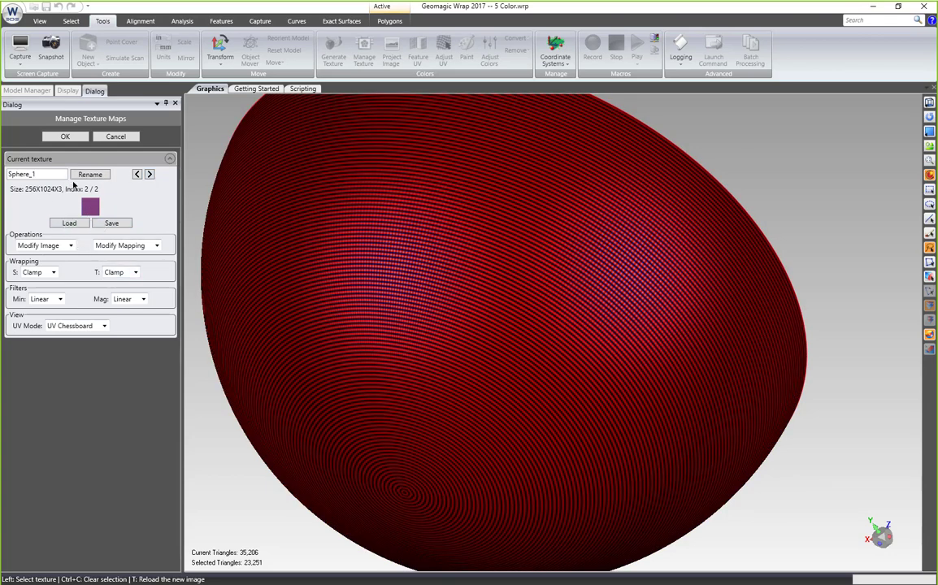
{"action": "left_click", "coordinate": [65, 136]}
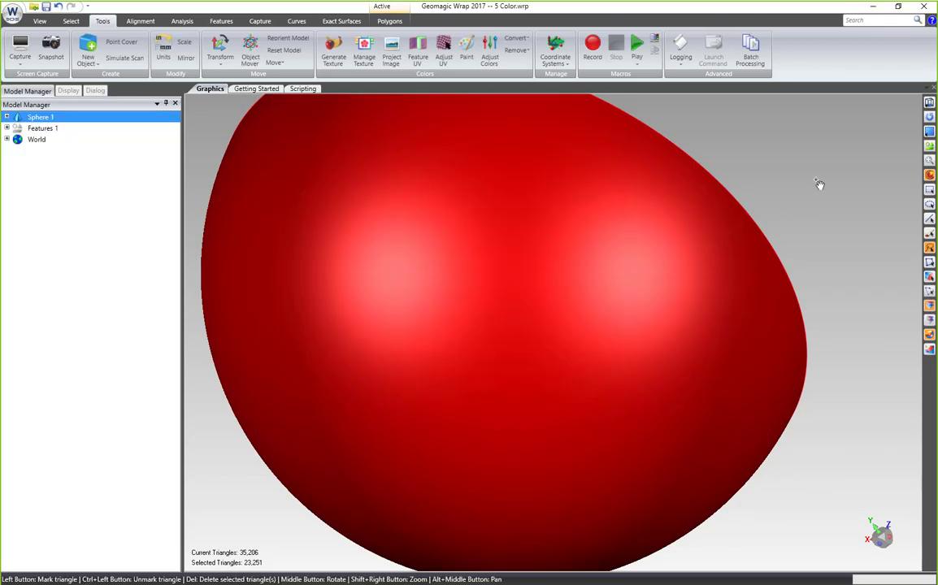
{"action": "scroll", "coordinate": [806, 185], "scroll_direction": "down", "scroll_amount": 3}
{"action": "middle_click_drag", "start_coordinate": [806, 184], "coordinate": [655, 190]}
{"action": "scroll", "coordinate": [655, 190], "scroll_direction": "down", "scroll_amount": 1}
{"action": "scroll", "coordinate": [732, 162], "scroll_direction": "down", "scroll_amount": 3}
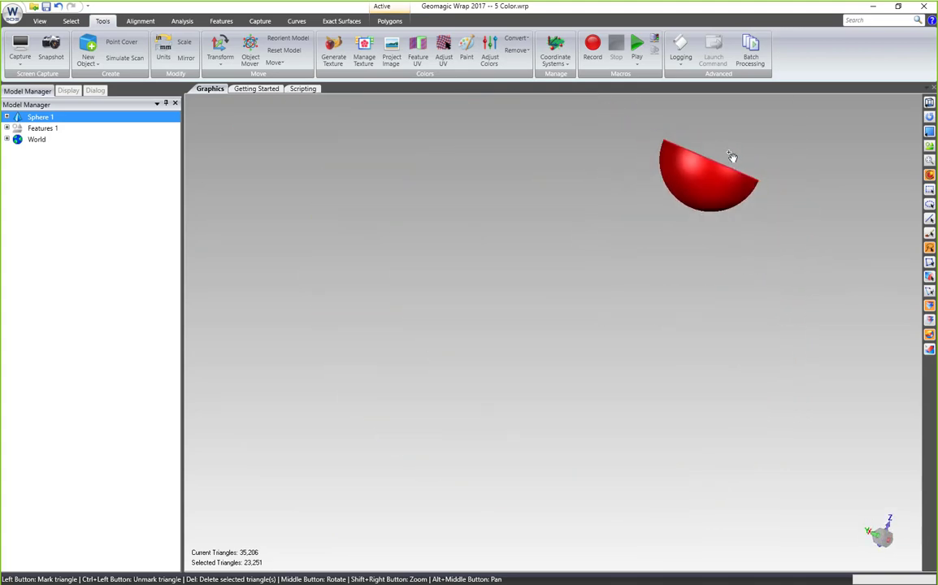
{"action": "scroll", "coordinate": [736, 137], "scroll_direction": "up", "scroll_amount": 5}
{"action": "middle_click_drag", "start_coordinate": [607, 312], "coordinate": [429, 69]}
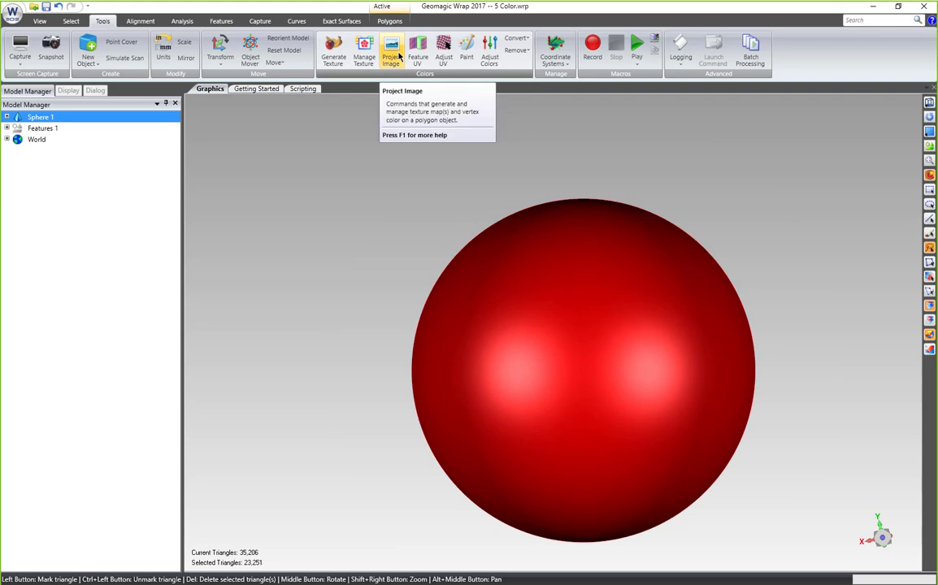
{"action": "left_click", "coordinate": [391, 56]}
{"action": "left_click", "coordinate": [90, 136]}
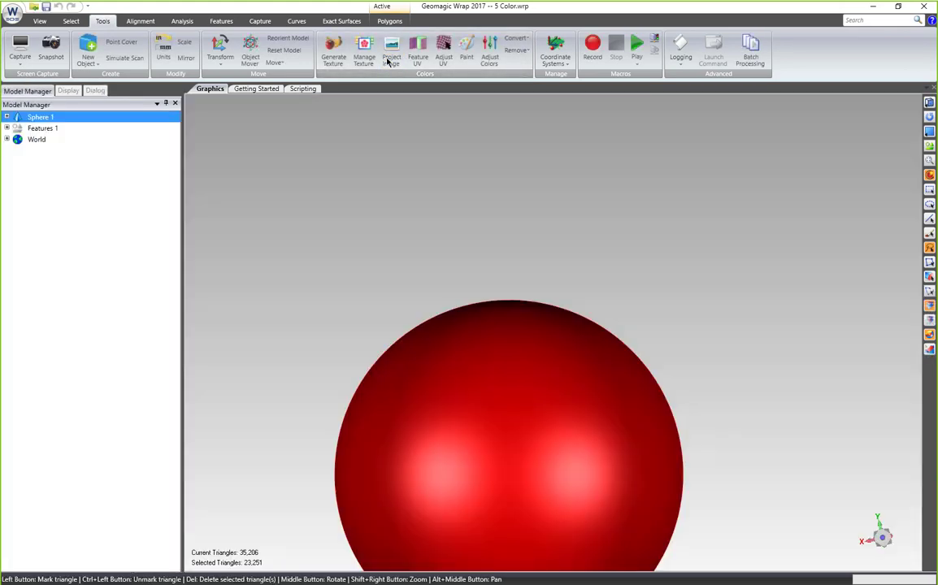
Bring up the Sphere_1 texture in Manage Texture Maps and view the save options for its image without saving
{"action": "left_click", "coordinate": [364, 54]}
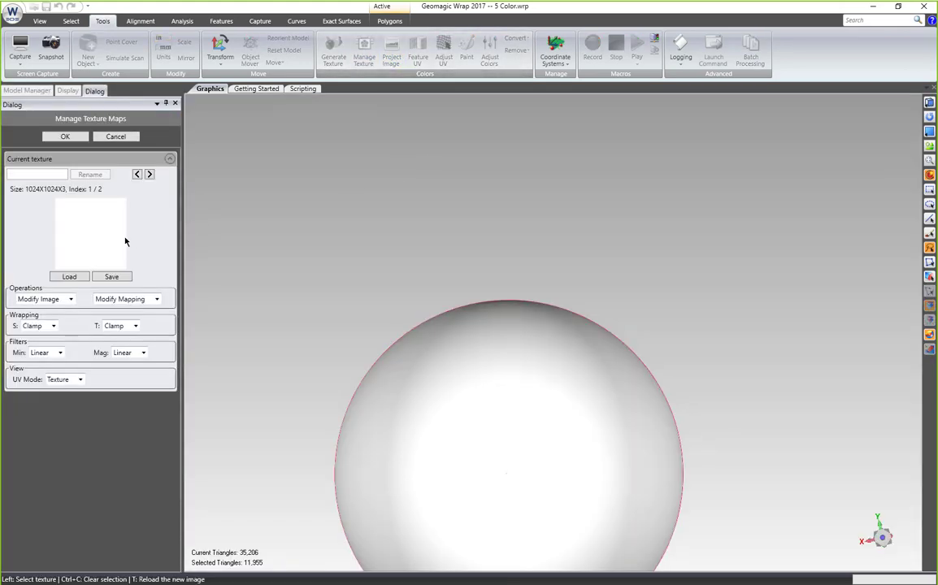
{"action": "left_click", "coordinate": [150, 175]}
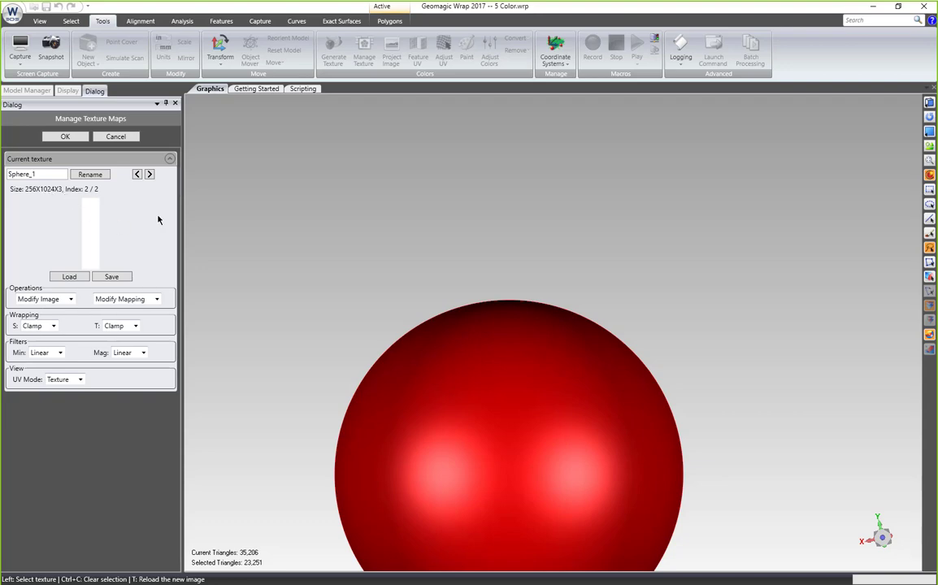
{"action": "left_click", "coordinate": [111, 277]}
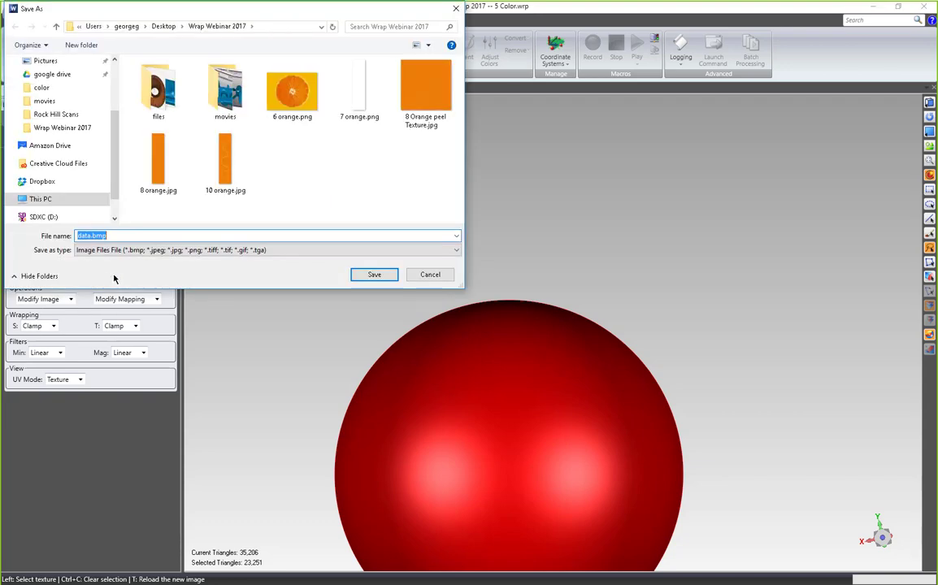
{"action": "left_click", "coordinate": [312, 189]}
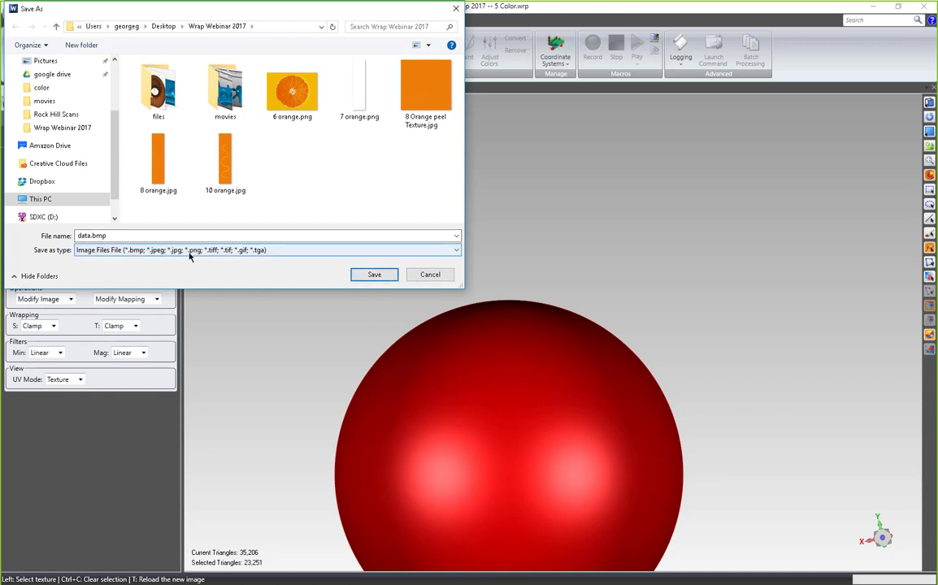
{"action": "left_click", "coordinate": [430, 273]}
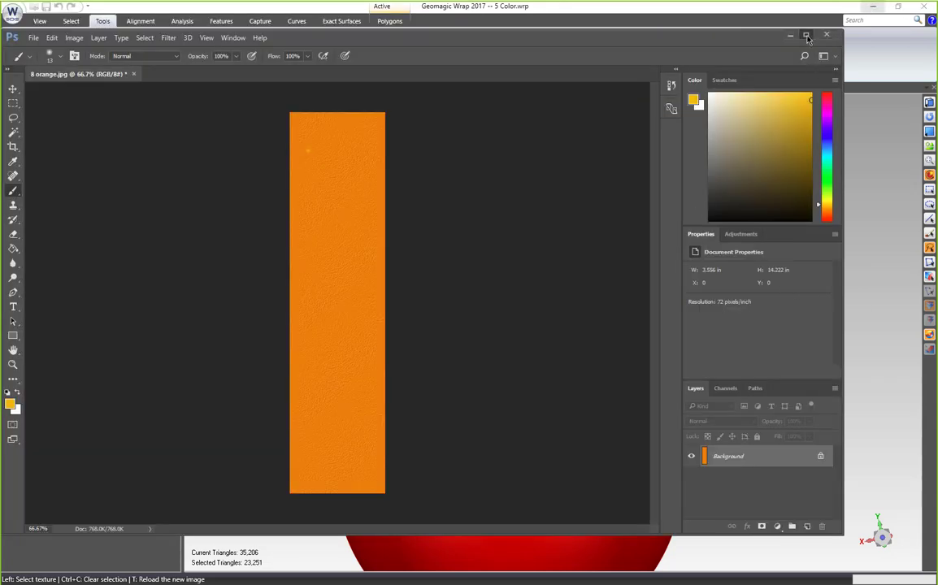
Switch to Photoshop, paint a freehand yellow stroke on 8 orange.jpg, undo it and return to Geomagic Wrap
{"action": "left_click", "coordinate": [806, 35]}
{"action": "mouse_move", "coordinate": [384, 180]}
{"action": "left_mouse_down"}
{"action": "mouse_move", "coordinate": [375, 353]}
{"action": "mouse_move", "coordinate": [404, 355]}
{"action": "left_mouse_up"}
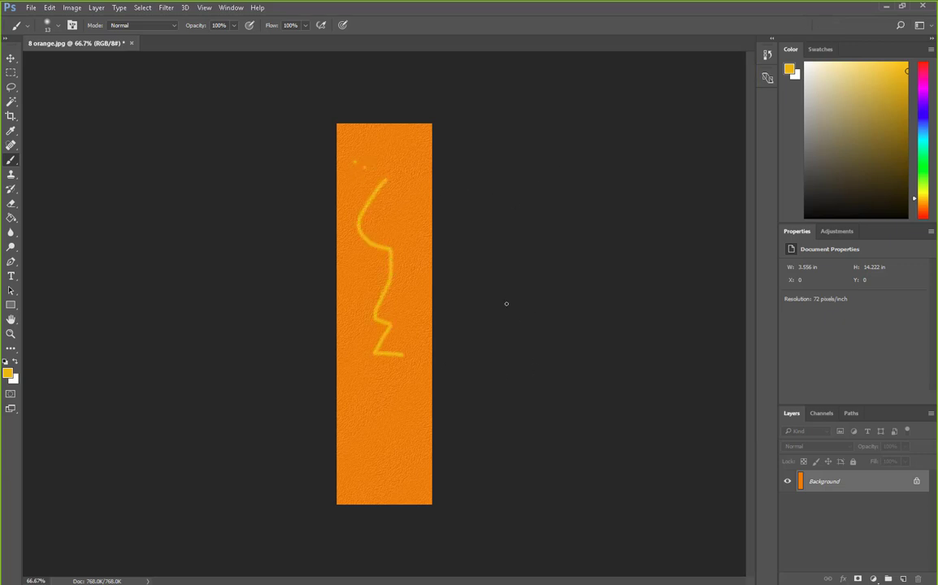
{"action": "key", "text": "ctrl+z"}
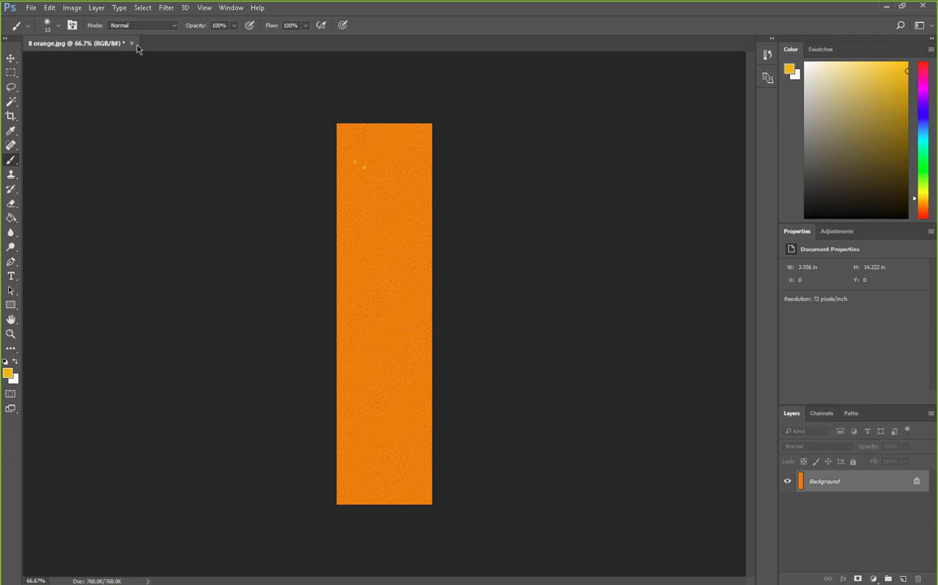
{"action": "left_click", "coordinate": [31, 8]}
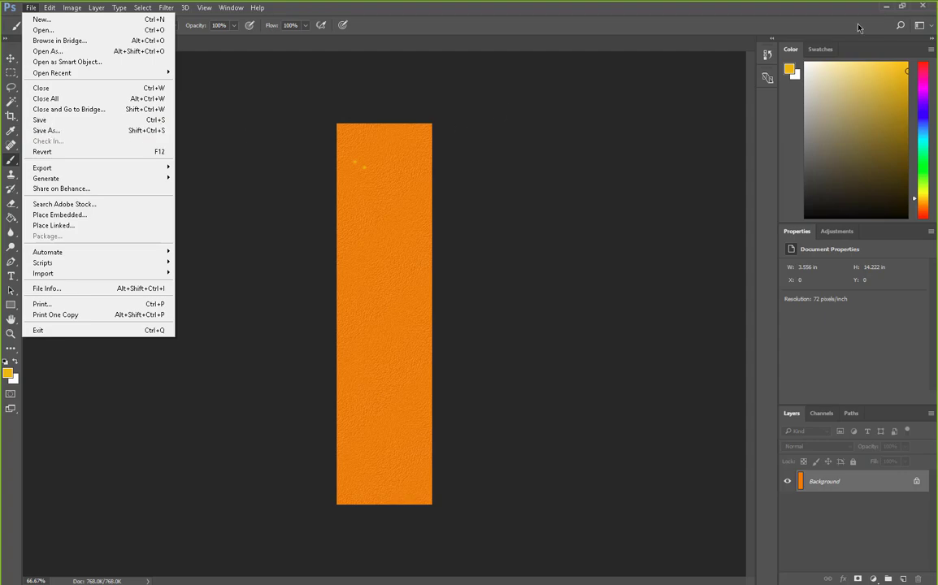
{"action": "left_click", "coordinate": [886, 9]}
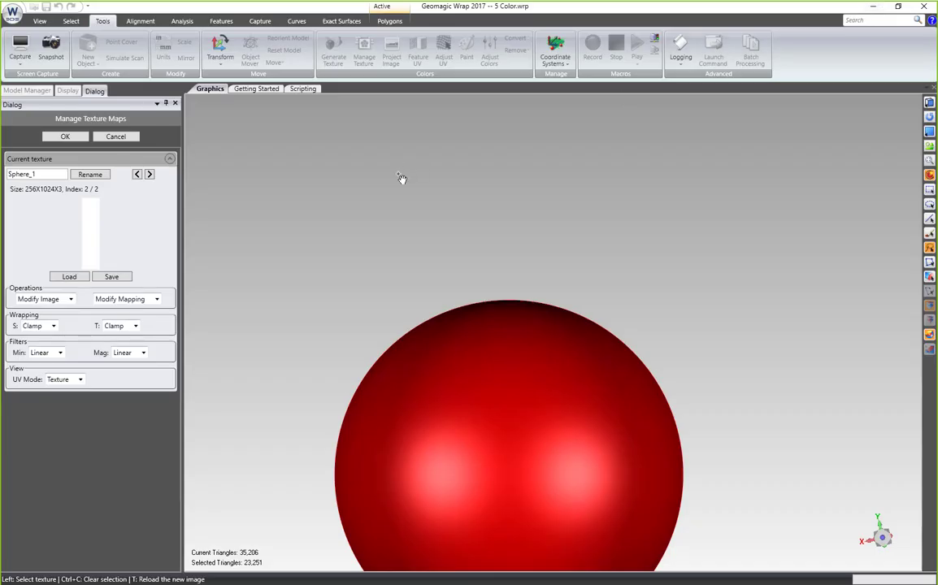
Load 8 orange.jpg from the Desktop's Wrap Webinar 2017 folder into the Sphere_1 texture and accept the texture changes
{"action": "left_click", "coordinate": [69, 277]}
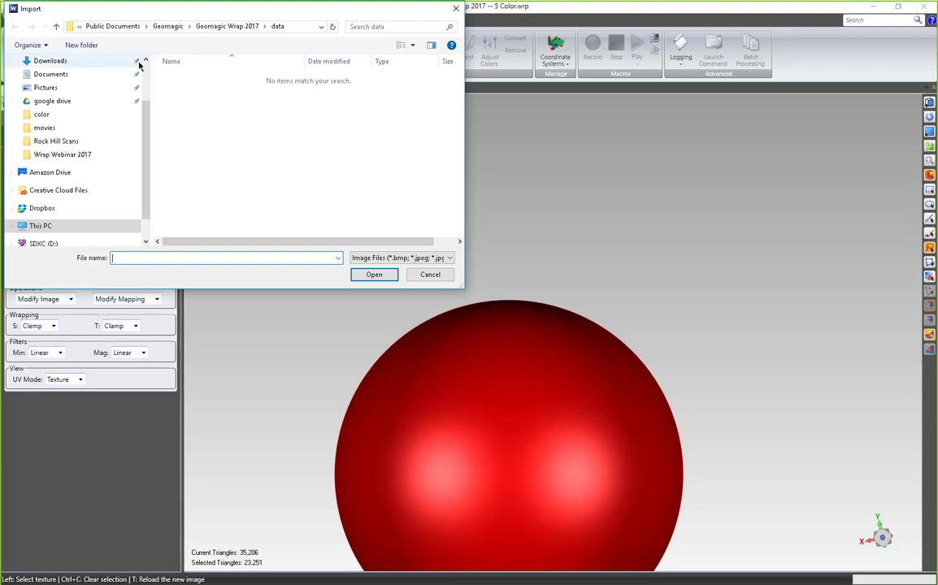
{"action": "scroll", "coordinate": [99, 79], "scroll_direction": "up", "scroll_amount": 2}
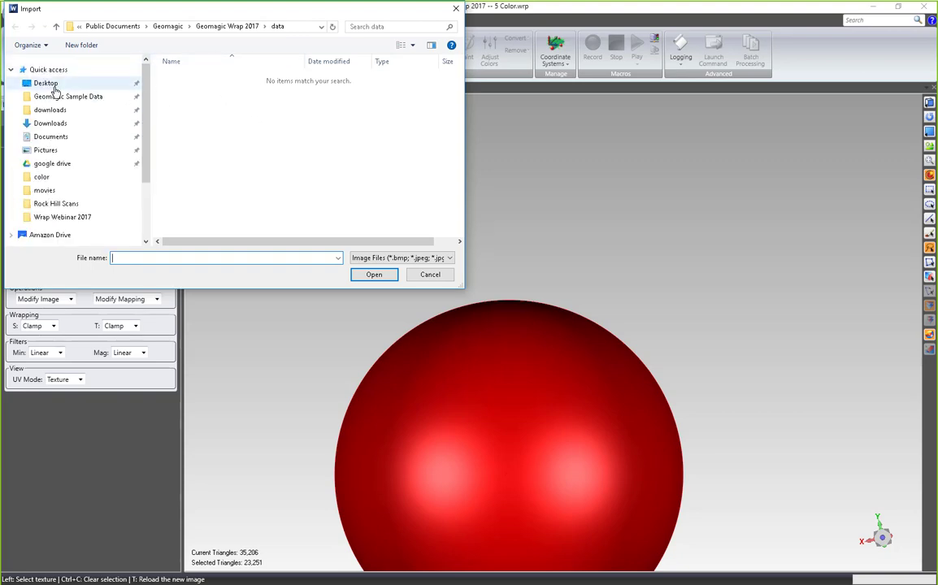
{"action": "left_click", "coordinate": [49, 84]}
{"action": "left_click", "coordinate": [230, 147]}
{"action": "scroll", "coordinate": [232, 147], "scroll_direction": "down", "scroll_amount": 5}
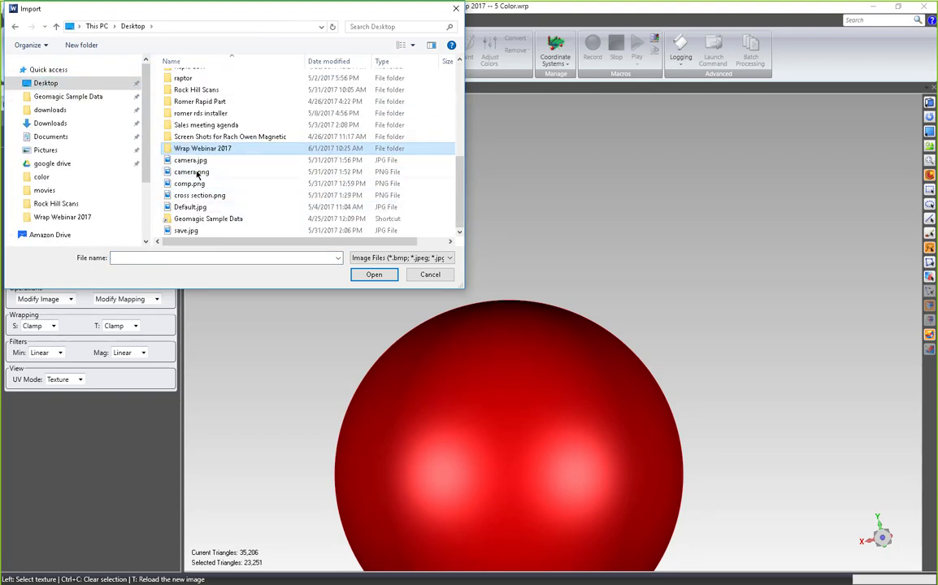
{"action": "double_click", "coordinate": [230, 147]}
{"action": "left_click", "coordinate": [177, 181]}
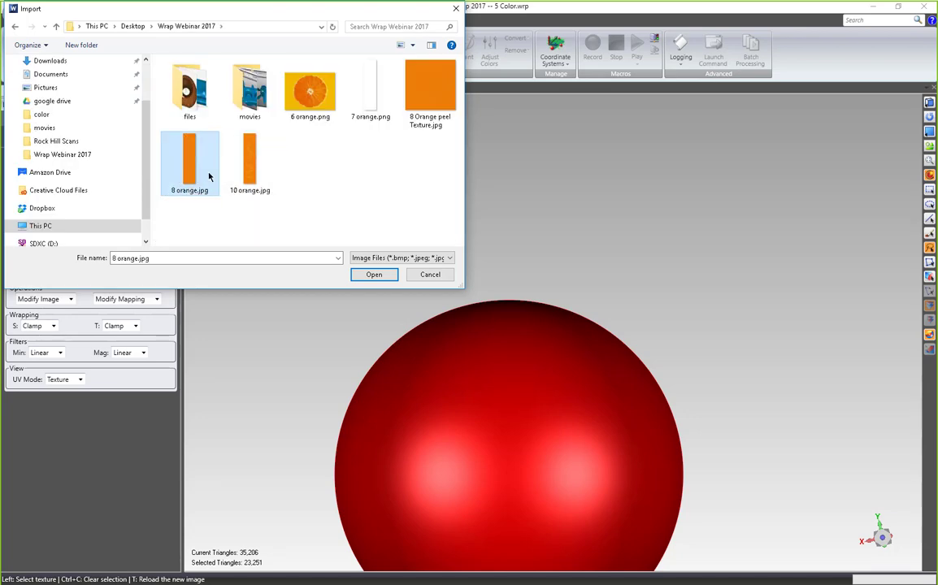
{"action": "left_click", "coordinate": [375, 274]}
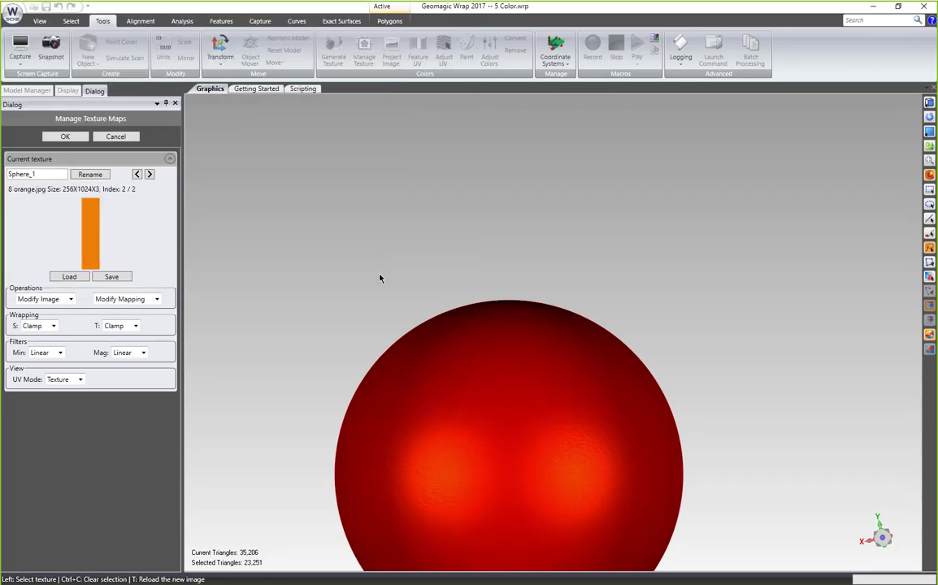
{"action": "left_click", "coordinate": [65, 136]}
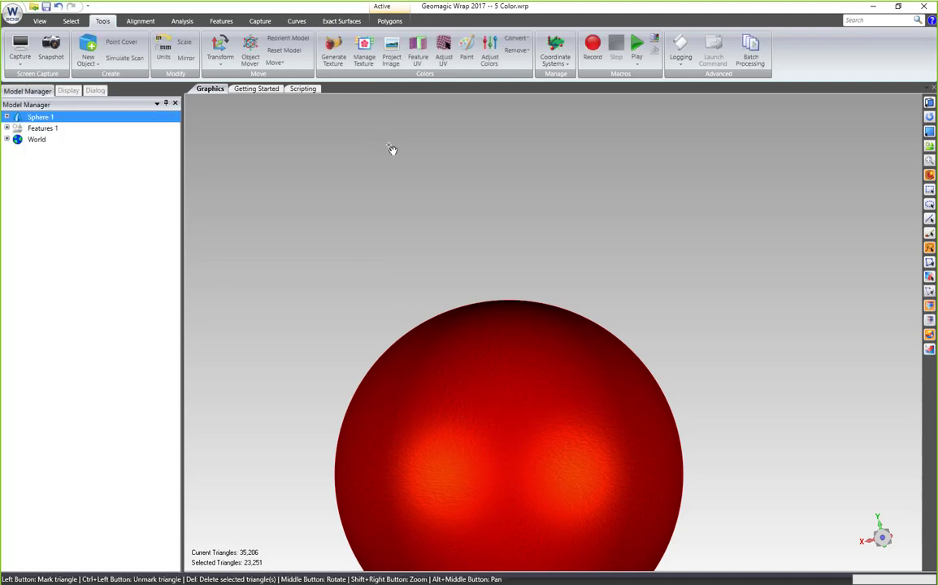
Clear the triangle selection and inspect the orange-peel texture around the hemisphere's curved surface
{"action": "scroll", "coordinate": [490, 146], "scroll_direction": "down", "scroll_amount": 3}
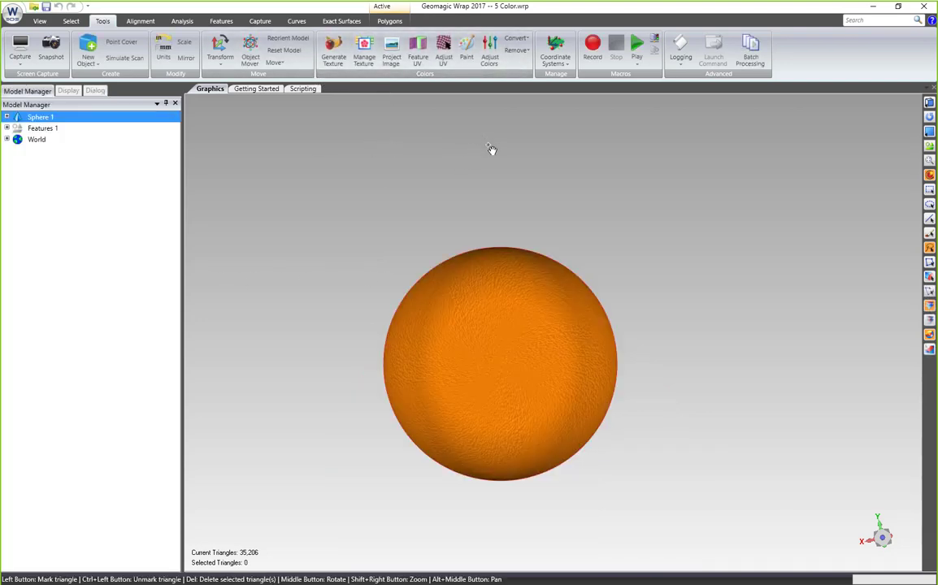
{"action": "scroll", "coordinate": [513, 288], "scroll_direction": "up", "scroll_amount": 3}
{"action": "middle_click_drag", "start_coordinate": [472, 310], "coordinate": [500, 178]}
{"action": "middle_click_drag", "start_coordinate": [412, 148], "coordinate": [332, 212]}
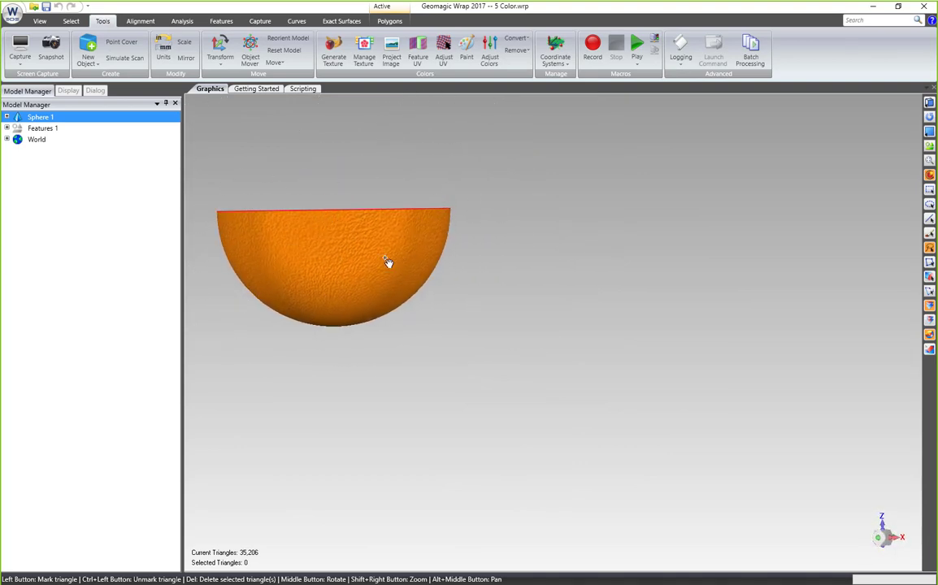
{"action": "middle_click_drag", "start_coordinate": [373, 247], "coordinate": [549, 257]}
{"action": "scroll", "coordinate": [548, 257], "scroll_direction": "down", "scroll_amount": 2}
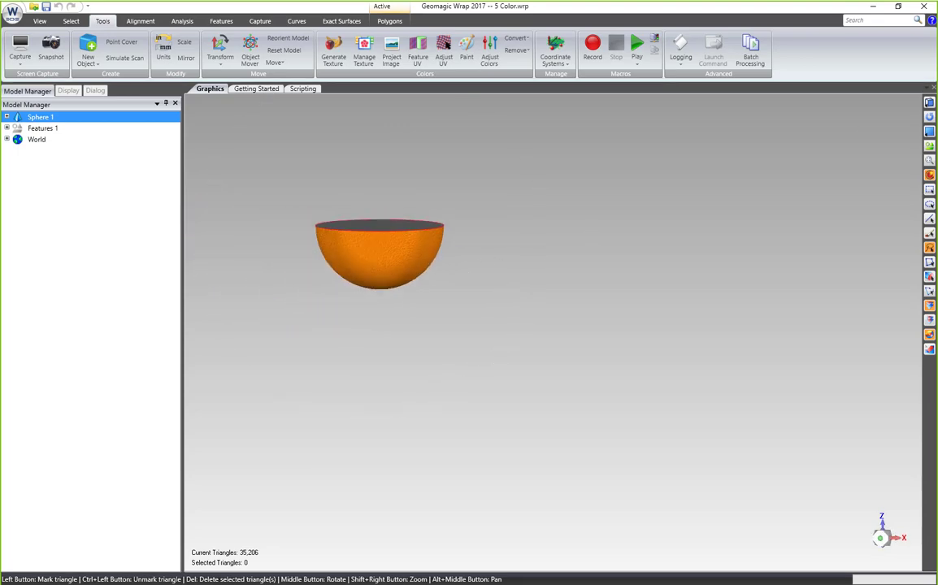
Show the Sphere 1 feature around the textured hemisphere and make the mesh object the only selection
{"action": "left_click", "coordinate": [7, 117]}
{"action": "left_click", "coordinate": [17, 128]}
{"action": "left_click", "coordinate": [61, 139]}
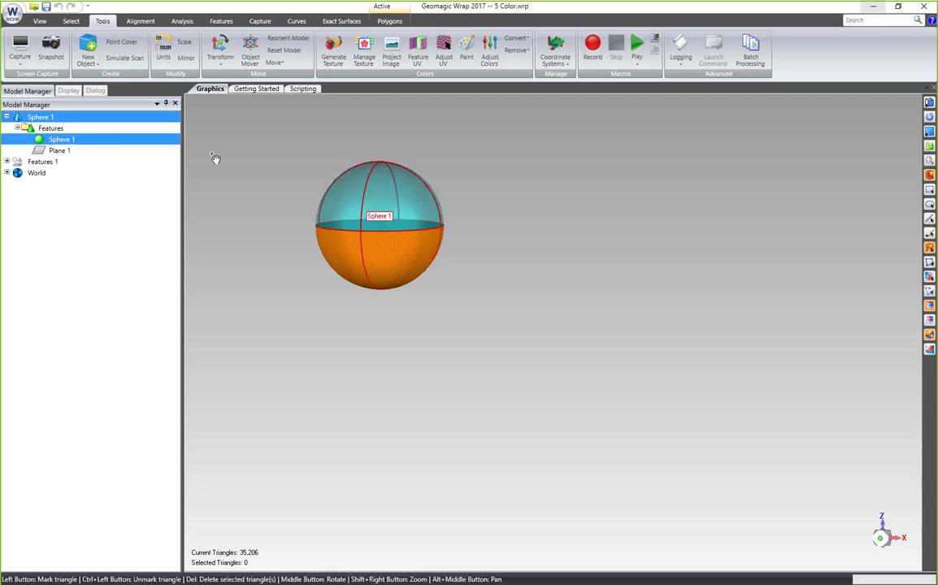
{"action": "mouse_move", "coordinate": [439, 236]}
{"action": "middle_mouse_down"}
{"action": "mouse_move", "coordinate": [416, 299]}
{"action": "mouse_move", "coordinate": [418, 231]}
{"action": "mouse_move", "coordinate": [429, 238]}
{"action": "middle_mouse_up"}
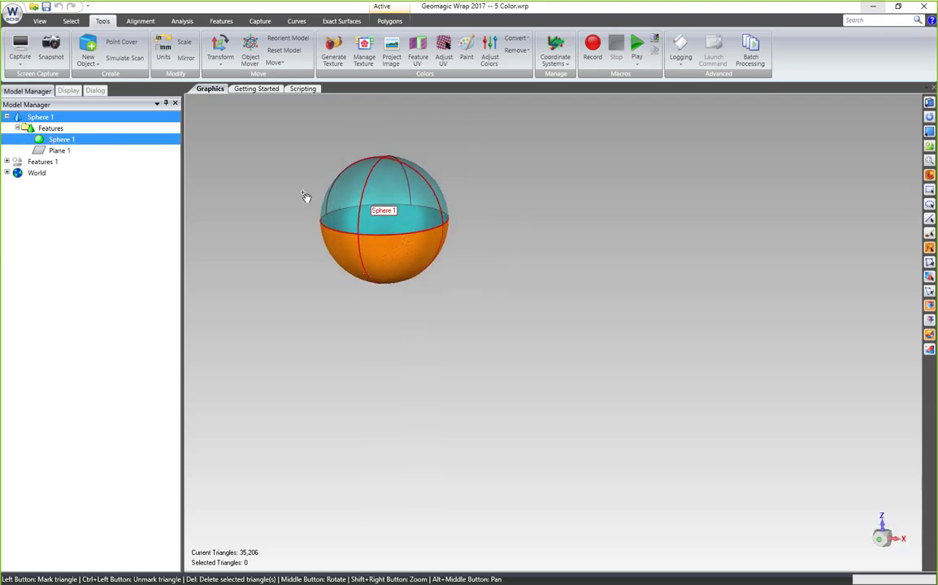
{"action": "left_click", "coordinate": [39, 117]}
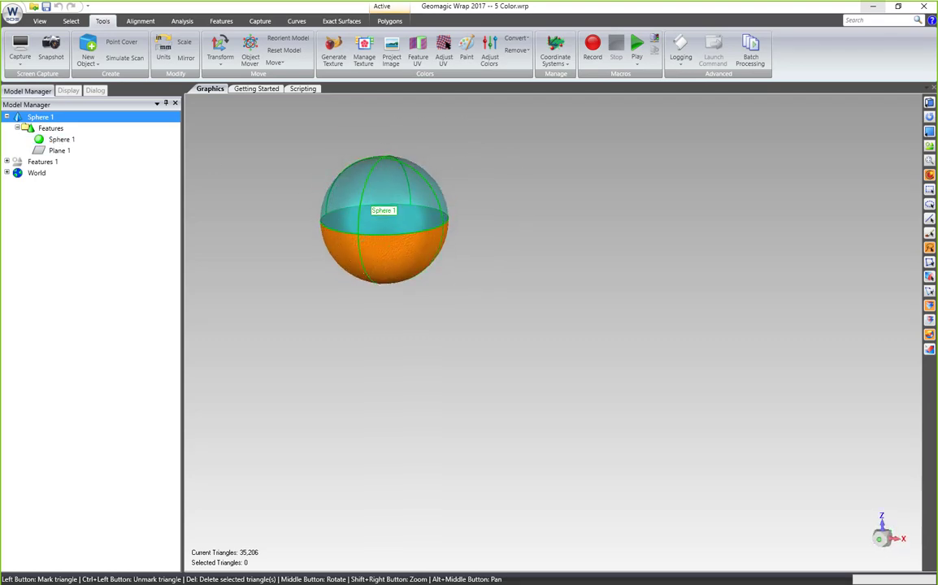
Hide the Sphere 1 feature and select all triangles of the hemisphere's flat cut face
{"action": "left_click", "coordinate": [928, 148]}
{"action": "scroll", "coordinate": [382, 221], "scroll_direction": "up", "scroll_amount": 4}
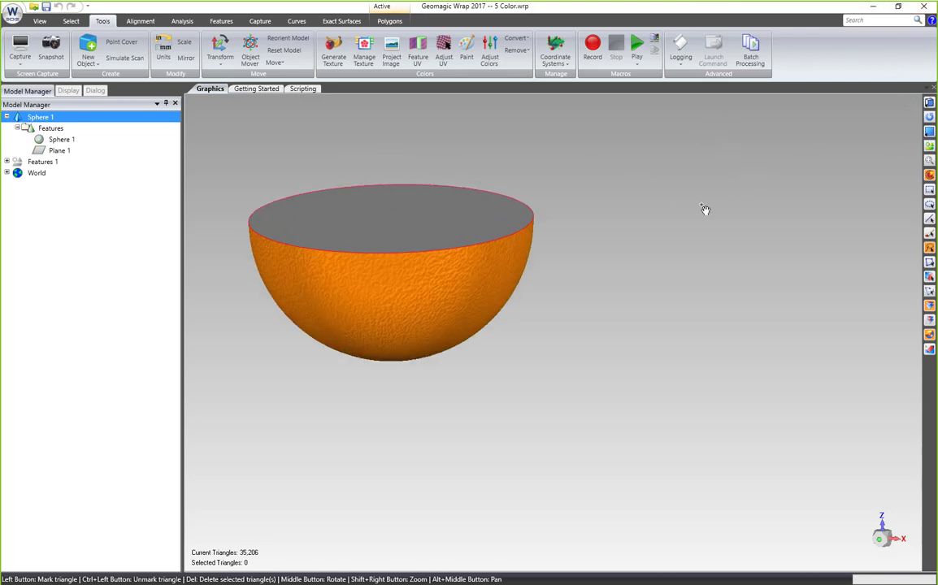
{"action": "right_click", "coordinate": [419, 216]}
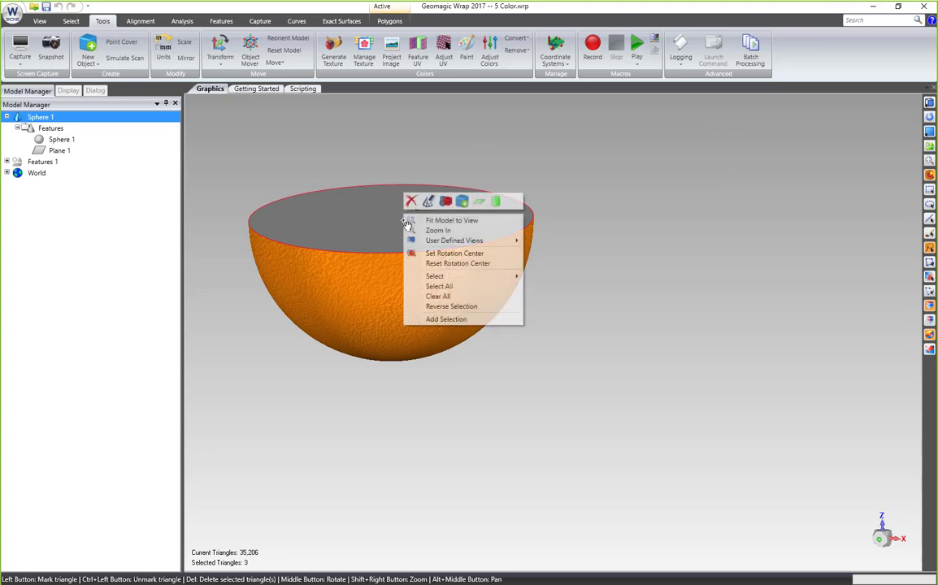
{"action": "left_click", "coordinate": [655, 210]}
{"action": "middle_click_drag", "start_coordinate": [391, 136], "coordinate": [431, 210]}
{"action": "scroll", "coordinate": [487, 203], "scroll_direction": "down", "scroll_amount": 4}
{"action": "scroll", "coordinate": [325, 182], "scroll_direction": "up", "scroll_amount": 6}
{"action": "middle_click_drag", "start_coordinate": [457, 174], "coordinate": [446, 117]}
Start Project Image, orient the object to face the flat cut straight on, and load 6 orange.png from the Wrap Webinar 2017 folder
{"action": "left_click", "coordinate": [391, 52]}
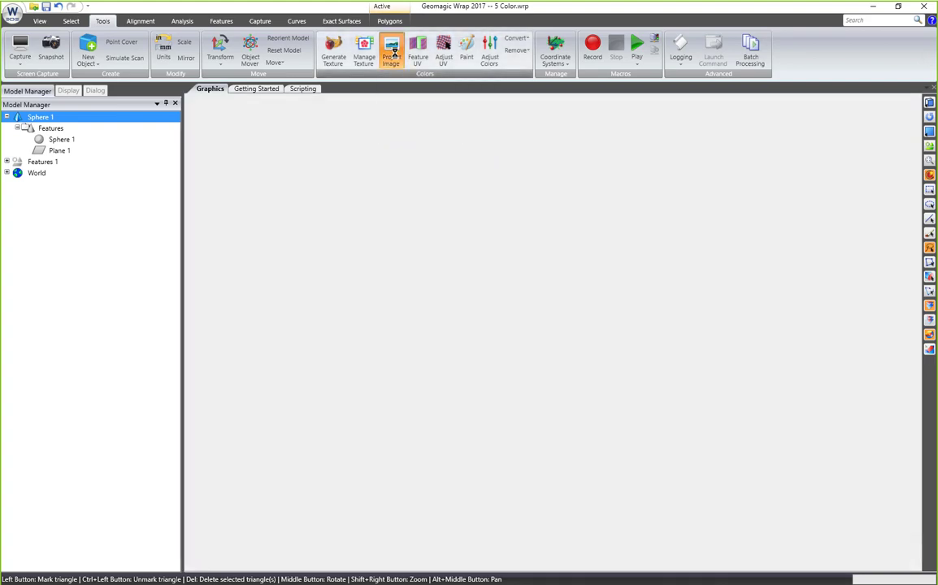
{"action": "left_click", "coordinate": [513, 288]}
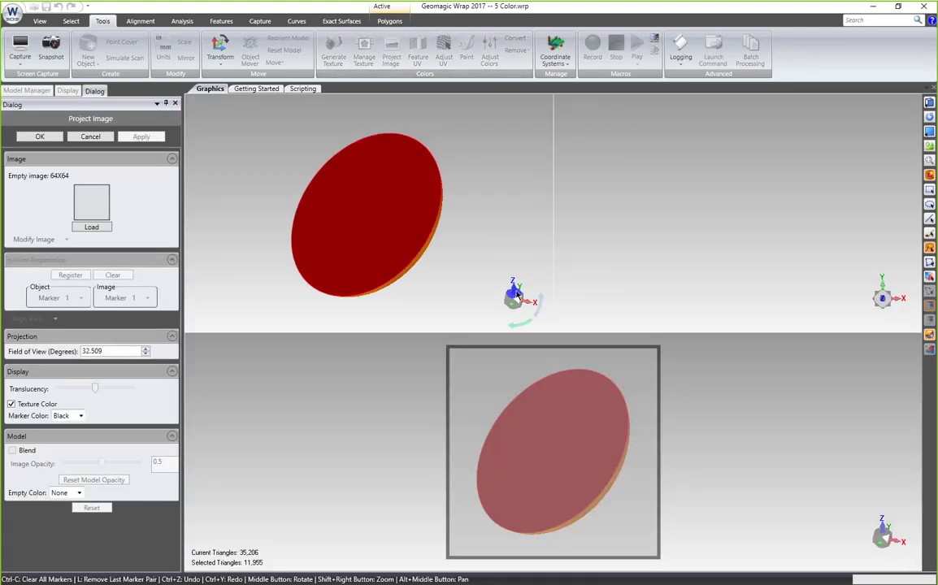
{"action": "left_click", "coordinate": [92, 227]}
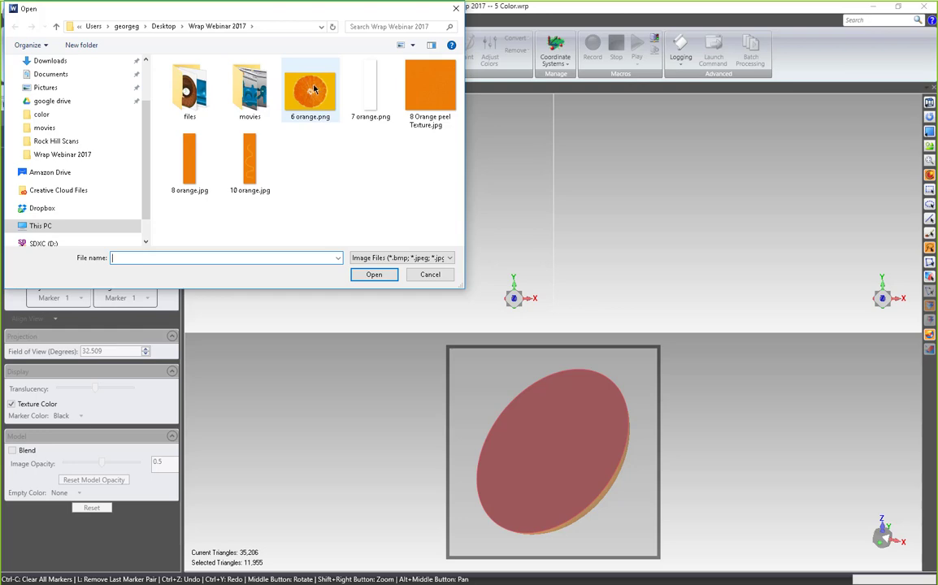
{"action": "left_click", "coordinate": [311, 92]}
{"action": "left_click", "coordinate": [376, 273]}
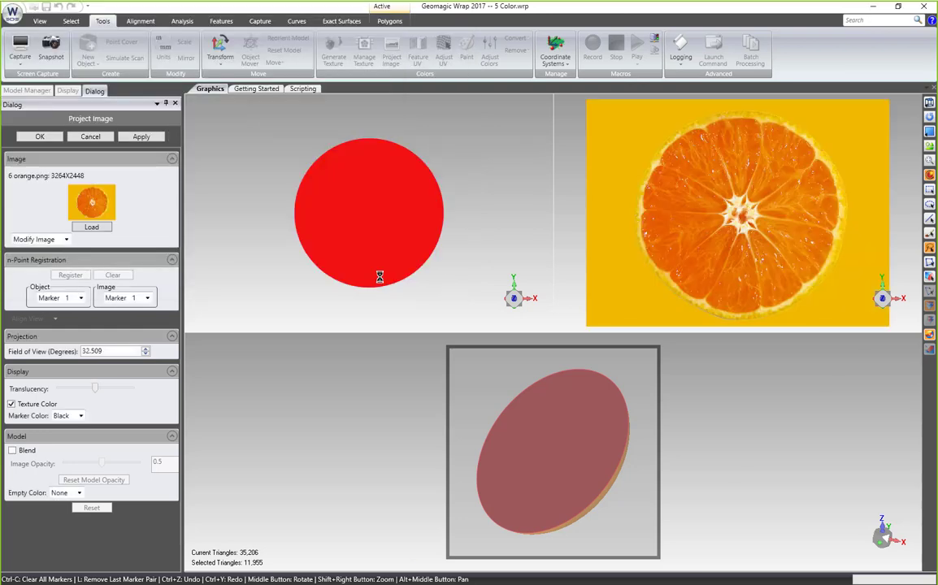
Place five matching marker pairs on the flat face and the orange slice image: centre, upper, right, lower and left edges
{"action": "left_click", "coordinate": [367, 207]}
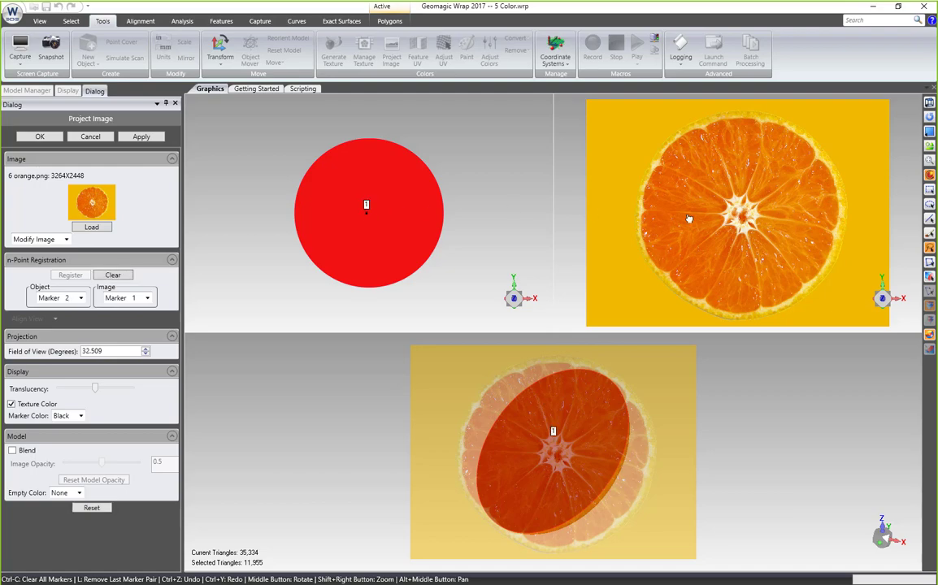
{"action": "left_click", "coordinate": [740, 214]}
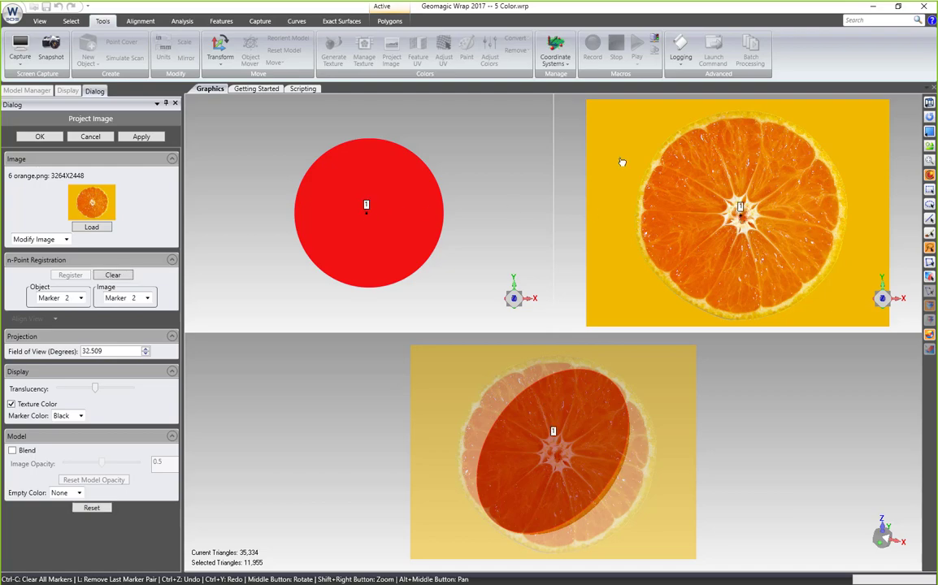
{"action": "left_click", "coordinate": [366, 139]}
{"action": "left_click", "coordinate": [739, 120]}
{"action": "left_click", "coordinate": [439, 213]}
{"action": "left_click", "coordinate": [836, 211]}
{"action": "left_click", "coordinate": [368, 283]}
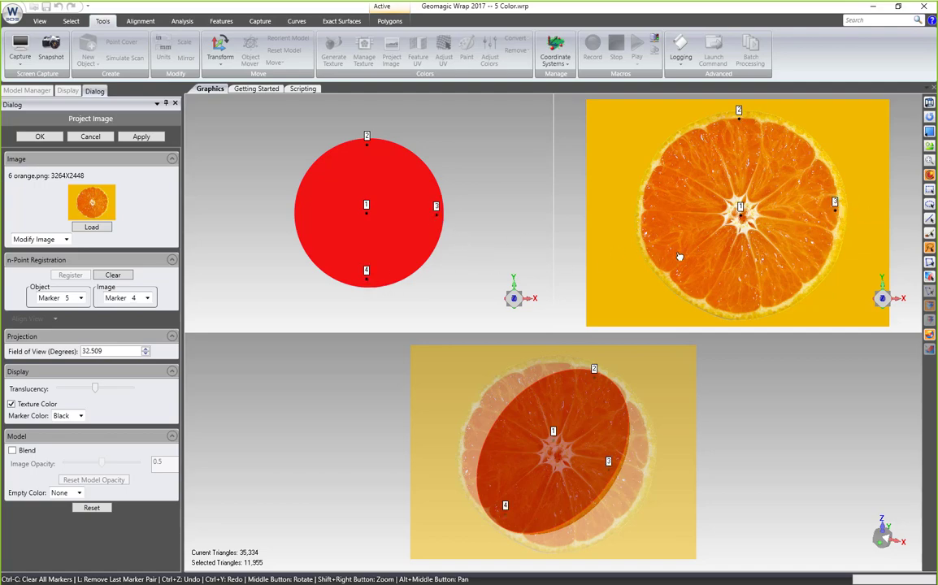
{"action": "left_click", "coordinate": [736, 310]}
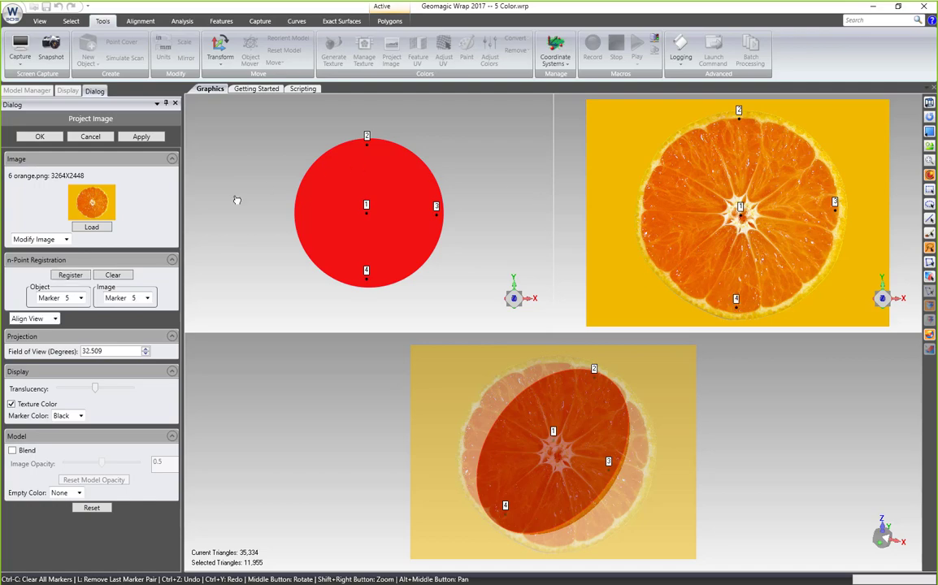
{"action": "left_click", "coordinate": [301, 215]}
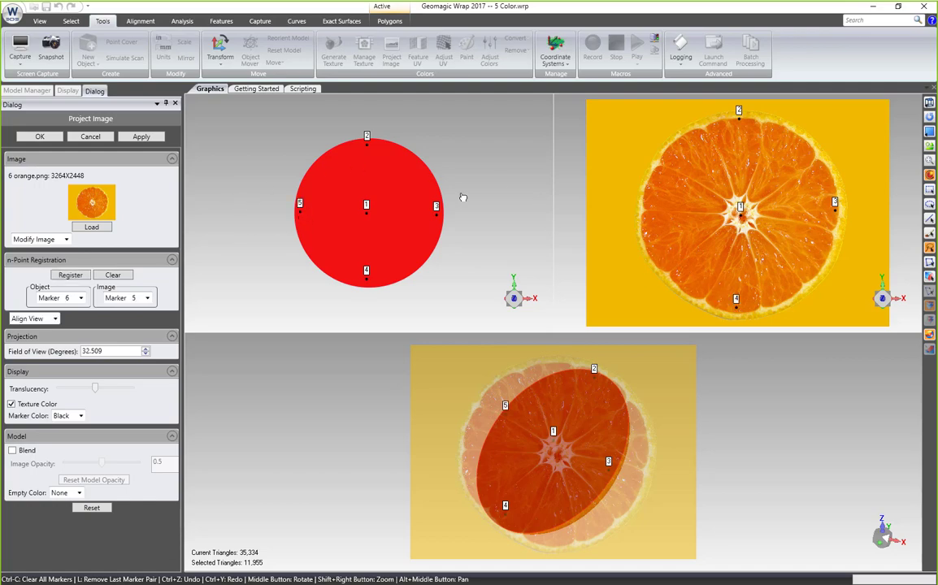
{"action": "left_click", "coordinate": [647, 210]}
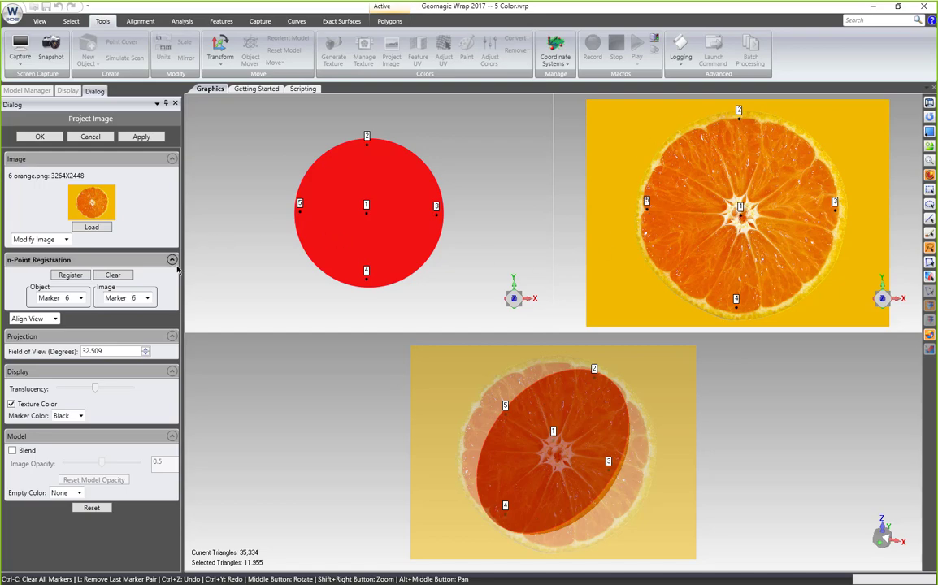
Register the object to the orange slice image using the markers and apply the projection to the flat face
{"action": "left_click", "coordinate": [70, 276]}
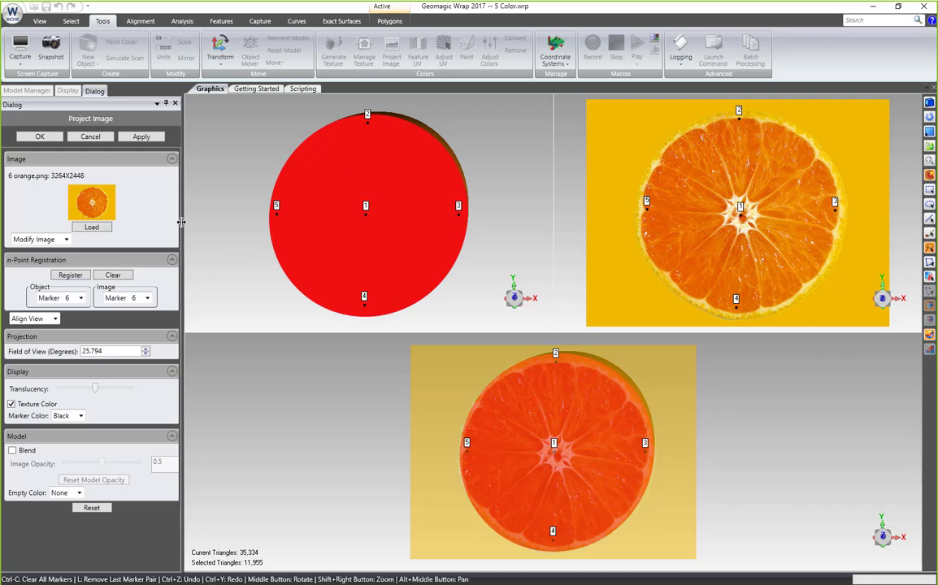
{"action": "left_click", "coordinate": [142, 137]}
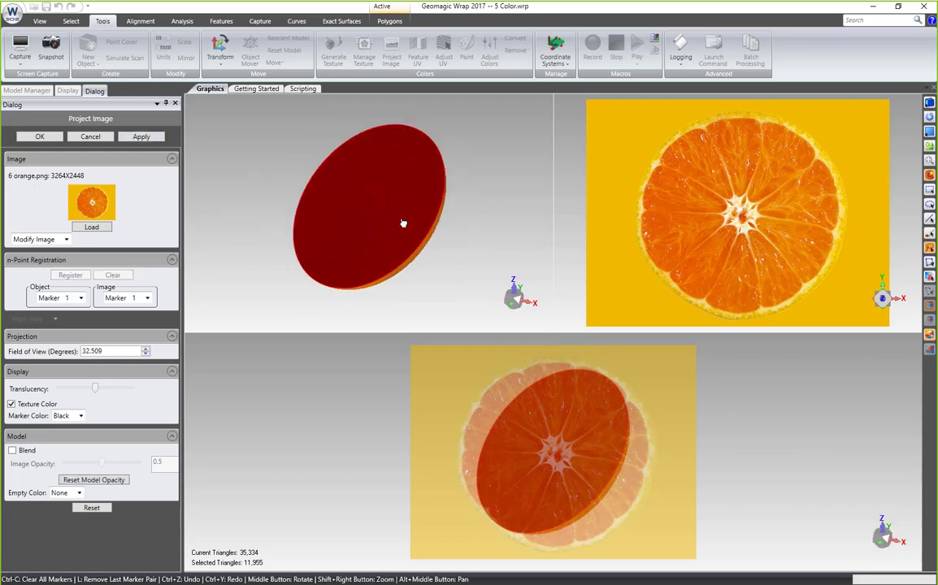
{"action": "middle_click_drag", "start_coordinate": [259, 123], "coordinate": [252, 211]}
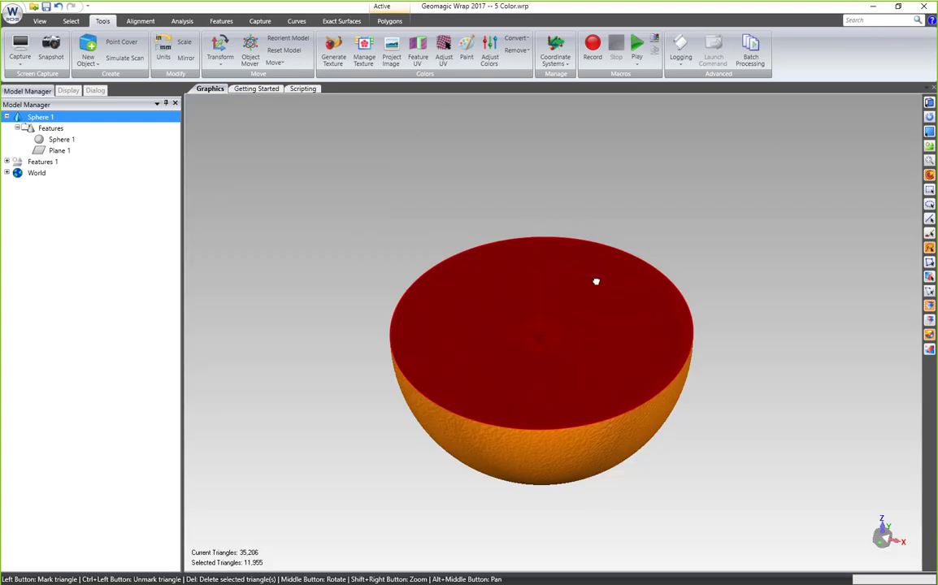
Clear the triangle selection and inspect the projected orange slice on the hemisphere's flat face
{"action": "middle_click_drag", "start_coordinate": [594, 280], "coordinate": [537, 277]}
{"action": "key", "text": "ctrl+c"}
{"action": "middle_click_drag", "start_coordinate": [547, 325], "coordinate": [552, 260]}
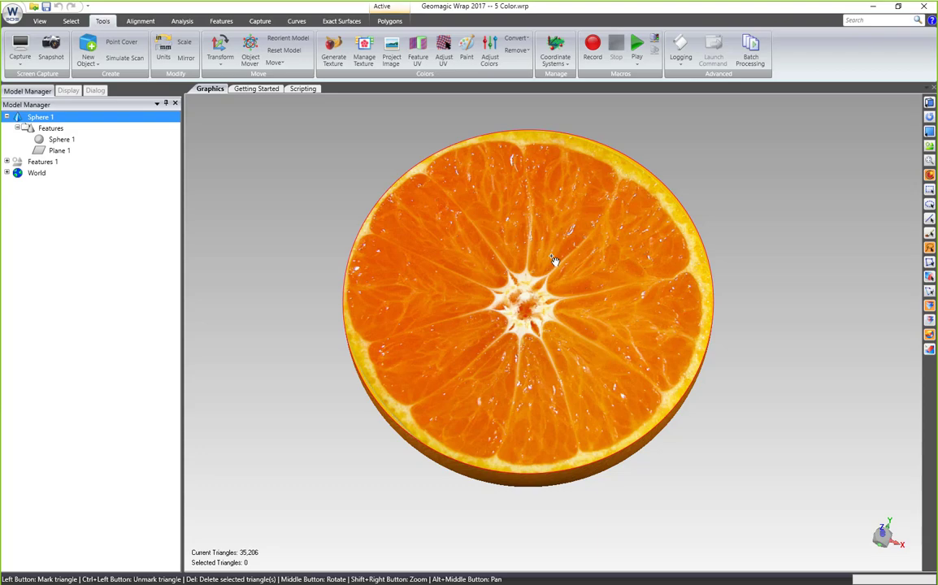
{"action": "middle_click_drag", "start_coordinate": [571, 255], "coordinate": [524, 253]}
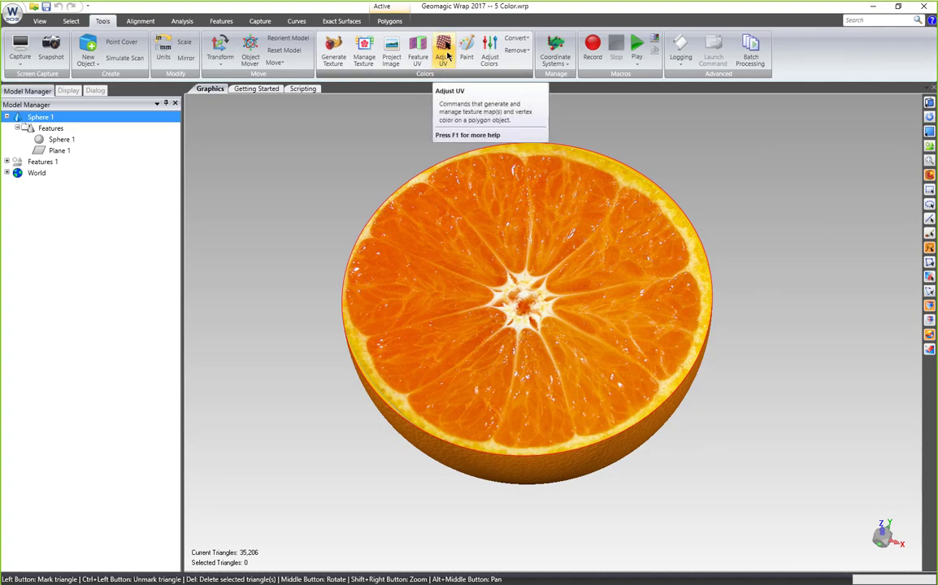
Start Adjust UV and use the Move operation to shift the orange slice texture slightly across the flat face
{"action": "left_click", "coordinate": [446, 55]}
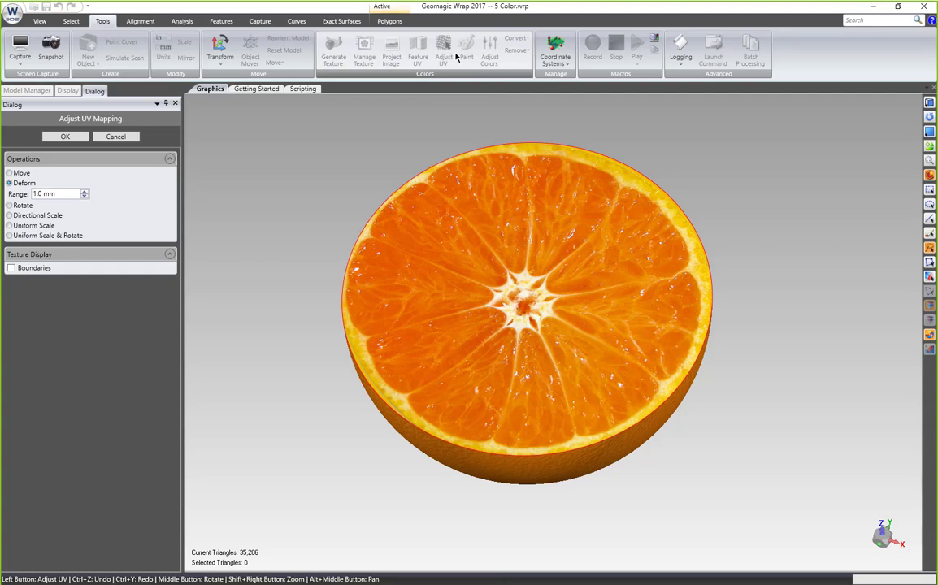
{"action": "left_click", "coordinate": [18, 172]}
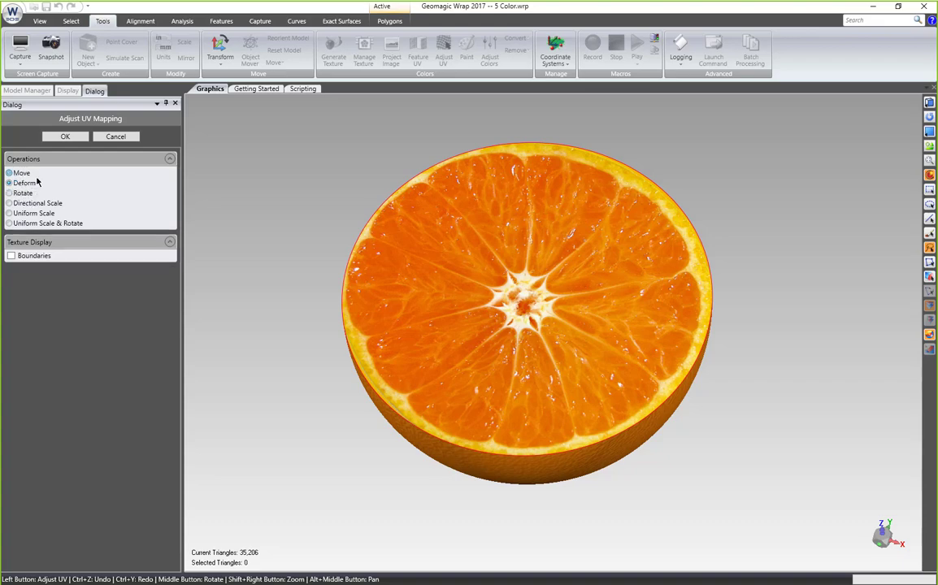
{"action": "left_click_drag", "start_coordinate": [501, 303], "coordinate": [506, 295]}
{"action": "middle_click_drag", "start_coordinate": [508, 295], "coordinate": [534, 288]}
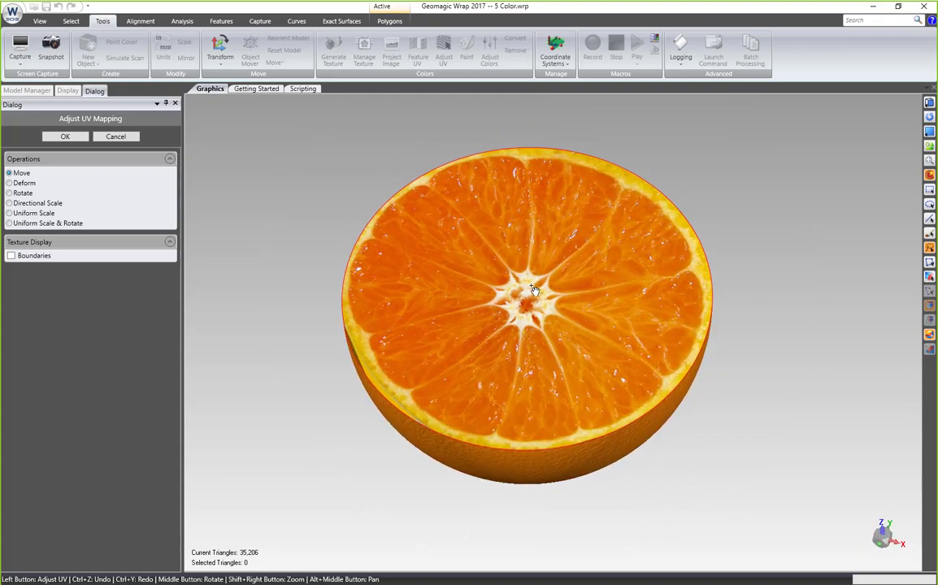
{"action": "left_click_drag", "start_coordinate": [530, 285], "coordinate": [527, 287]}
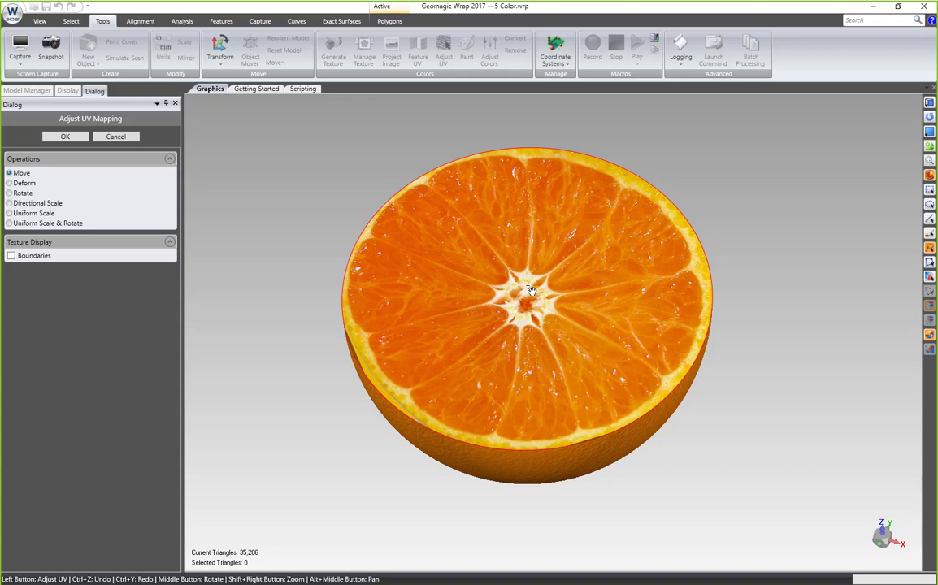
Rotate the orange slice texture about an anchor placed at the centre of the flat face
{"action": "left_click", "coordinate": [22, 194]}
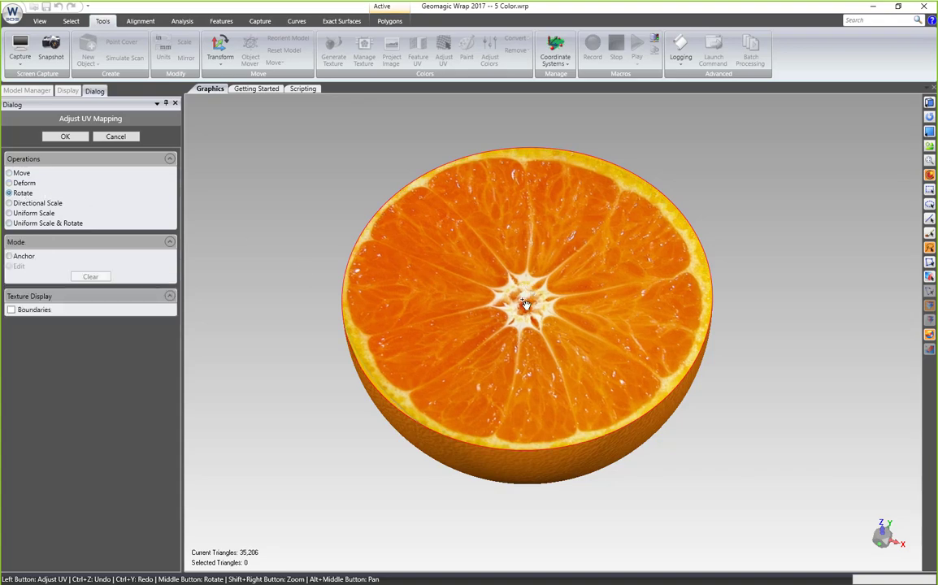
{"action": "left_click", "coordinate": [10, 256]}
{"action": "left_click", "coordinate": [525, 297]}
{"action": "left_click_drag", "start_coordinate": [423, 310], "coordinate": [465, 356]}
Try Directional Scale on the slice texture about the centre anchor and undo the stretch
{"action": "middle_click_drag", "start_coordinate": [579, 335], "coordinate": [575, 357]}
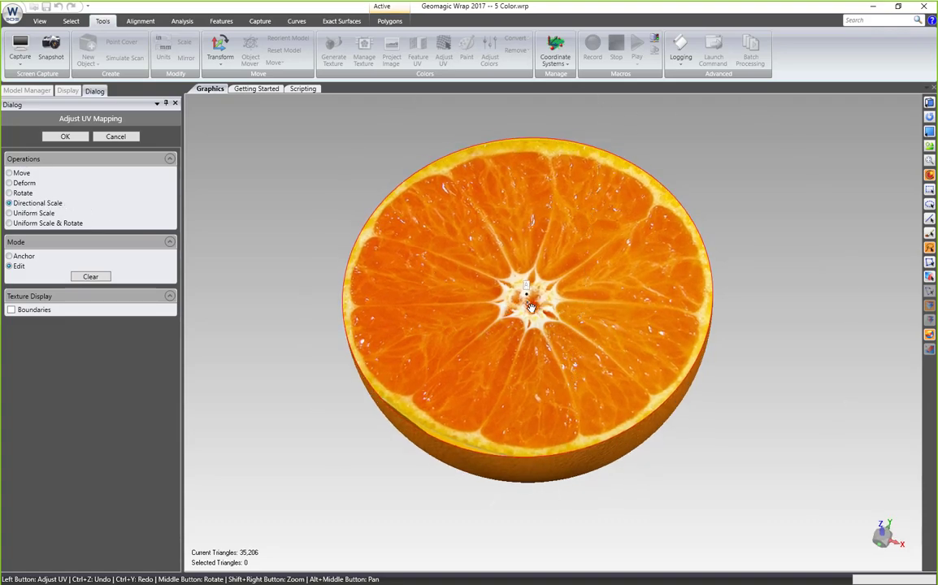
{"action": "mouse_move", "coordinate": [526, 307]}
{"action": "left_mouse_down"}
{"action": "mouse_move", "coordinate": [537, 308]}
{"action": "mouse_move", "coordinate": [528, 312]}
{"action": "left_mouse_up"}
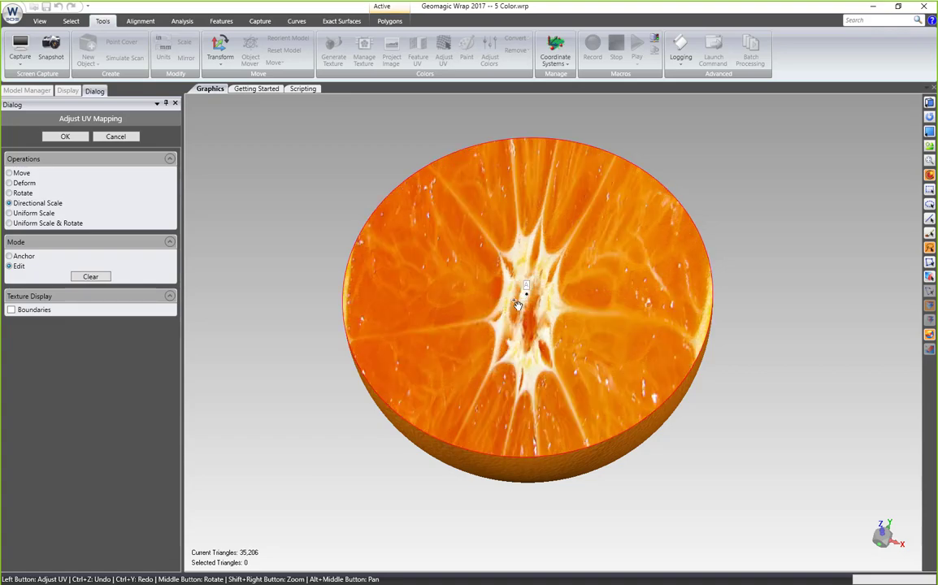
{"action": "key", "text": "ctrl+z"}
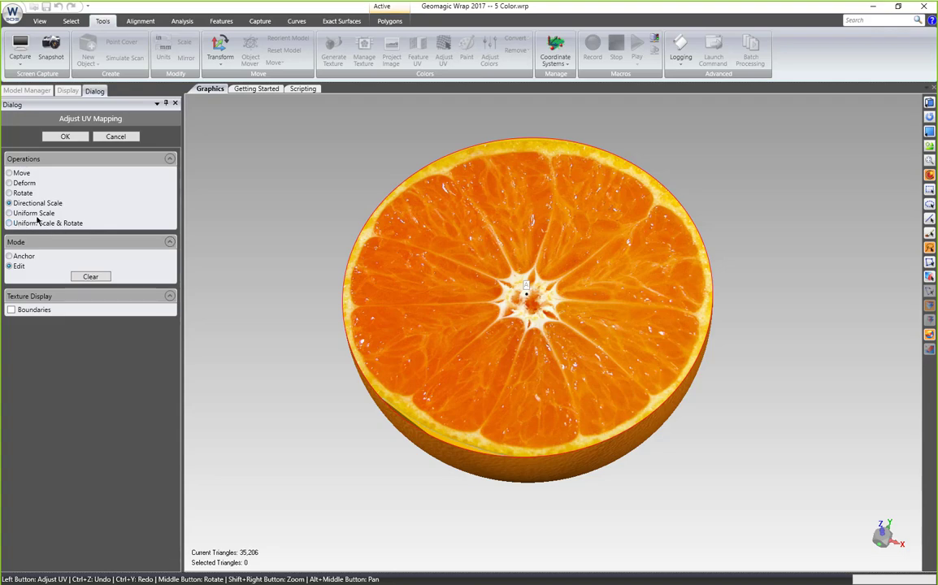
Use the Deform operation with a 1.0 mm range to pull parts of the slice texture into place around the face's rim
{"action": "left_click", "coordinate": [24, 182]}
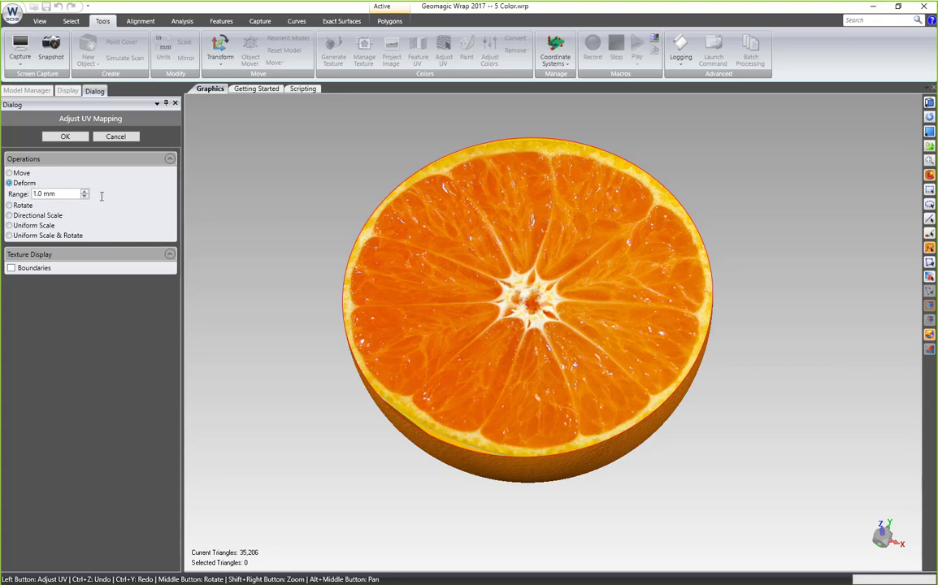
{"action": "mouse_move", "coordinate": [532, 332]}
{"action": "left_mouse_down"}
{"action": "mouse_move", "coordinate": [598, 421]}
{"action": "mouse_move", "coordinate": [590, 404]}
{"action": "mouse_move", "coordinate": [418, 433]}
{"action": "left_mouse_up"}
{"action": "scroll", "coordinate": [429, 435], "scroll_direction": "up", "scroll_amount": 3}
{"action": "left_click_drag", "start_coordinate": [375, 395], "coordinate": [372, 388]}
{"action": "mouse_move", "coordinate": [504, 446]}
{"action": "left_mouse_down"}
{"action": "mouse_move", "coordinate": [499, 463]}
{"action": "mouse_move", "coordinate": [518, 469]}
{"action": "left_mouse_up"}
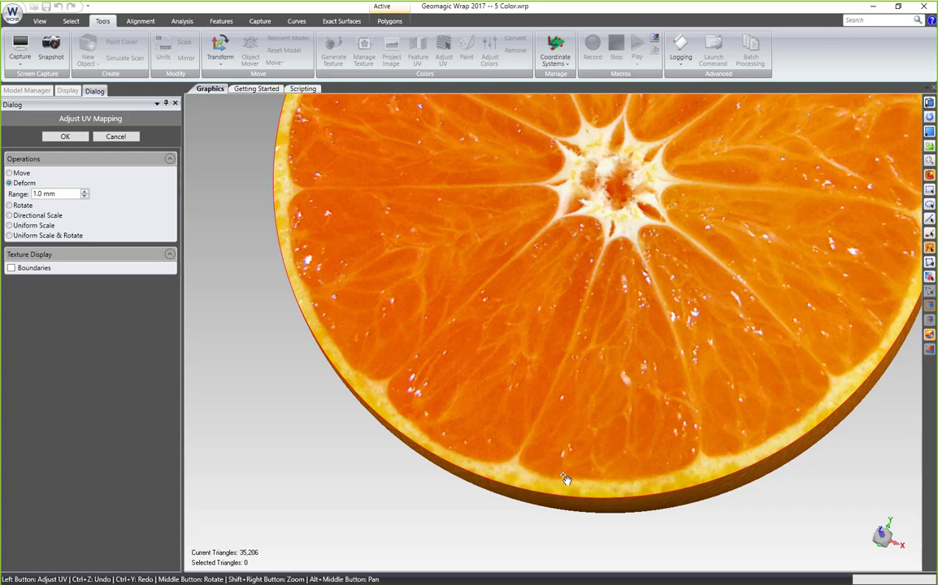
{"action": "scroll", "coordinate": [628, 421], "scroll_direction": "down", "scroll_amount": 5}
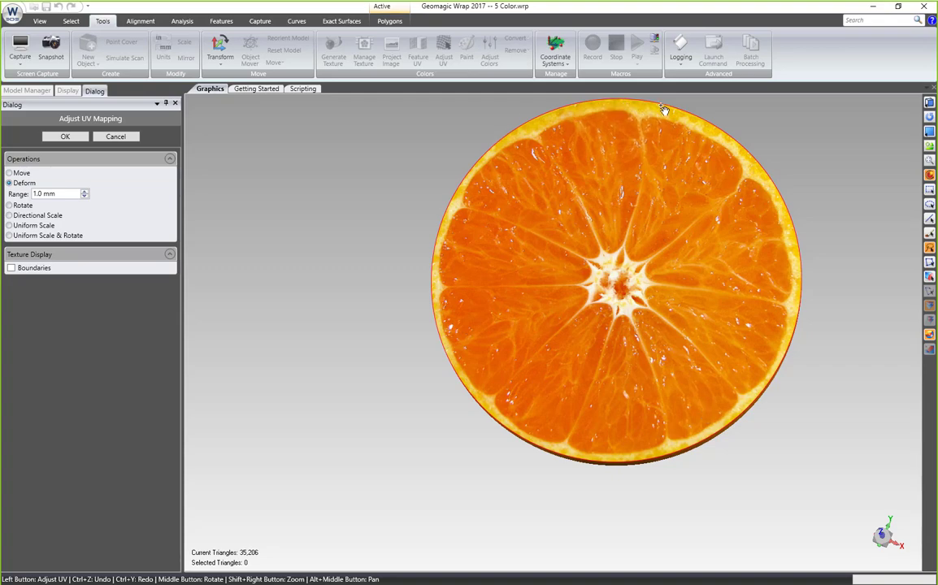
{"action": "mouse_move", "coordinate": [651, 149]}
{"action": "left_mouse_down"}
{"action": "mouse_move", "coordinate": [643, 151]}
{"action": "mouse_move", "coordinate": [634, 196]}
{"action": "left_mouse_up"}
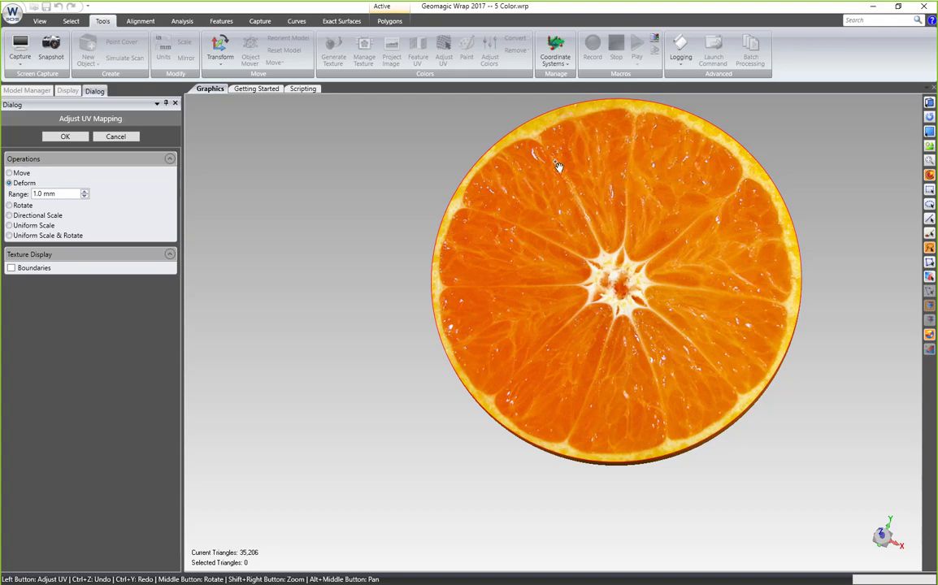
{"action": "left_click_drag", "start_coordinate": [553, 132], "coordinate": [553, 126]}
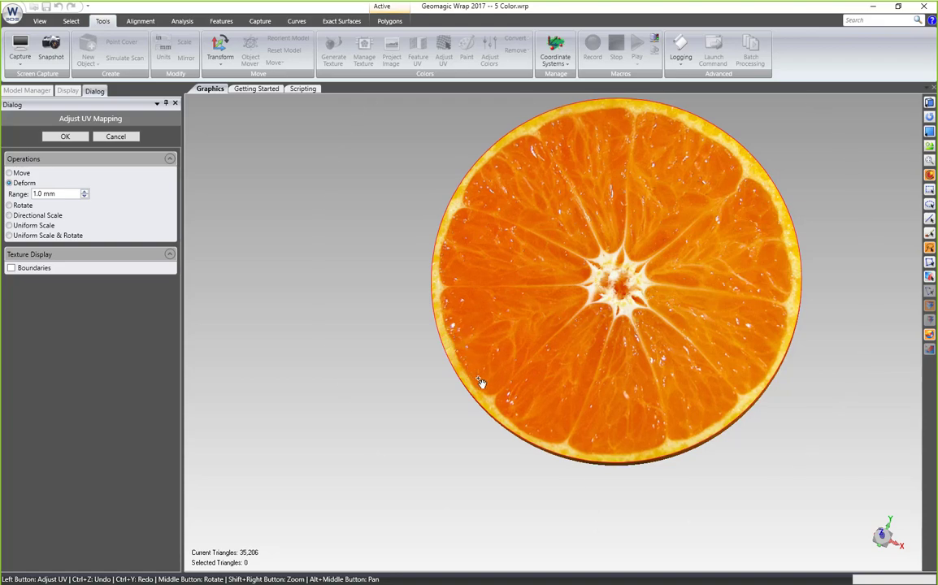
Inspect the slice and peel textures around the hemisphere and accept the UV mapping adjustments
{"action": "middle_click_drag", "start_coordinate": [512, 243], "coordinate": [757, 186]}
{"action": "middle_click_drag", "start_coordinate": [735, 238], "coordinate": [641, 140]}
{"action": "middle_click_drag", "start_coordinate": [634, 211], "coordinate": [650, 161]}
{"action": "scroll", "coordinate": [701, 238], "scroll_direction": "up", "scroll_amount": 4}
{"action": "middle_click_drag", "start_coordinate": [701, 238], "coordinate": [641, 204]}
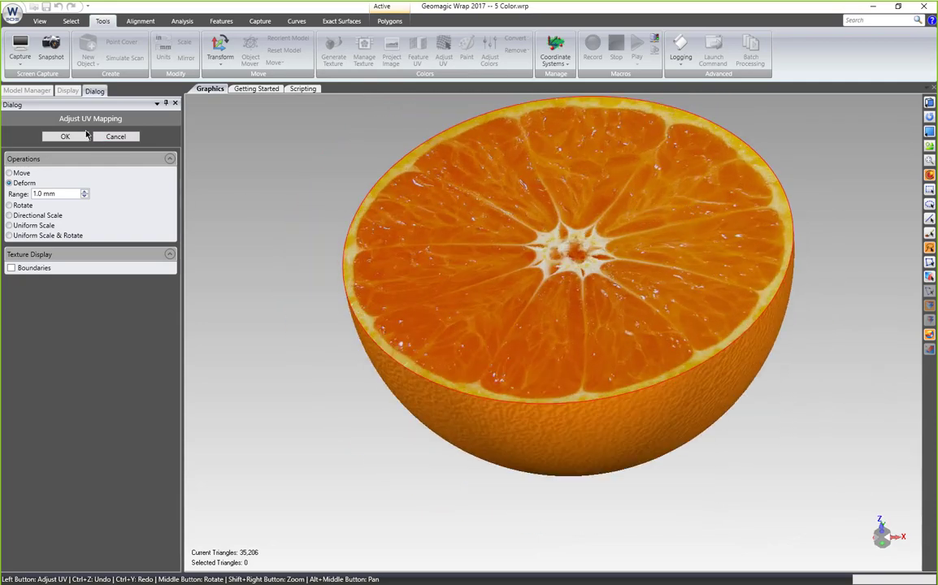
{"action": "scroll", "coordinate": [281, 187], "scroll_direction": "down", "scroll_amount": 3}
{"action": "middle_click_drag", "start_coordinate": [439, 167], "coordinate": [428, 346]}
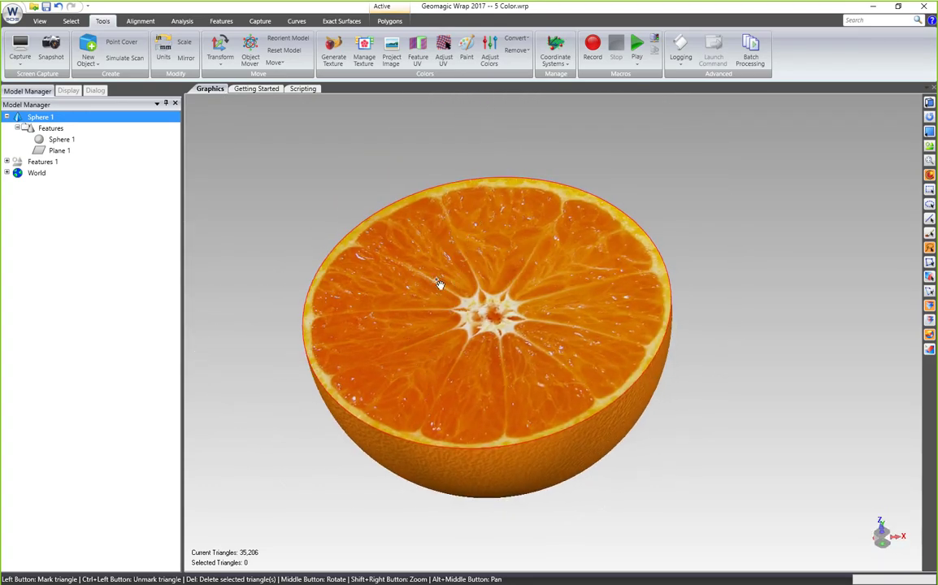
Try painting a bright green patch (128, 255, 0) near the slice's centre in Blend mode with brush size 2, then cancel the painting
{"action": "left_click", "coordinate": [466, 50]}
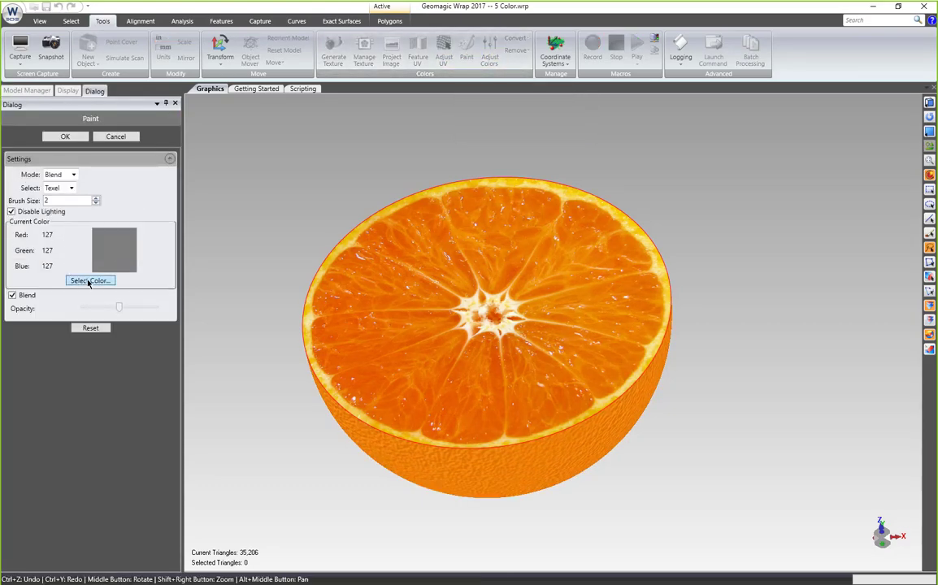
{"action": "left_click", "coordinate": [89, 280]}
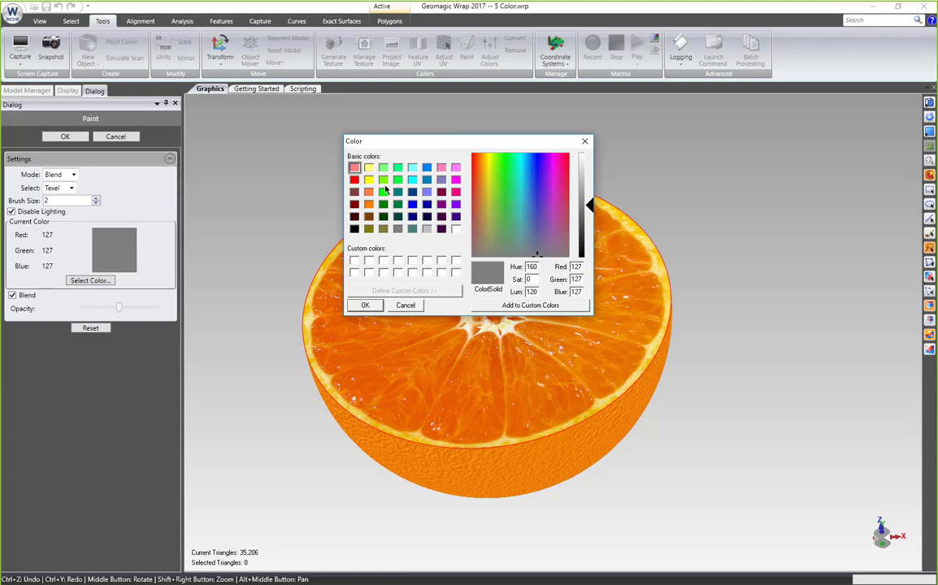
{"action": "left_click", "coordinate": [383, 179]}
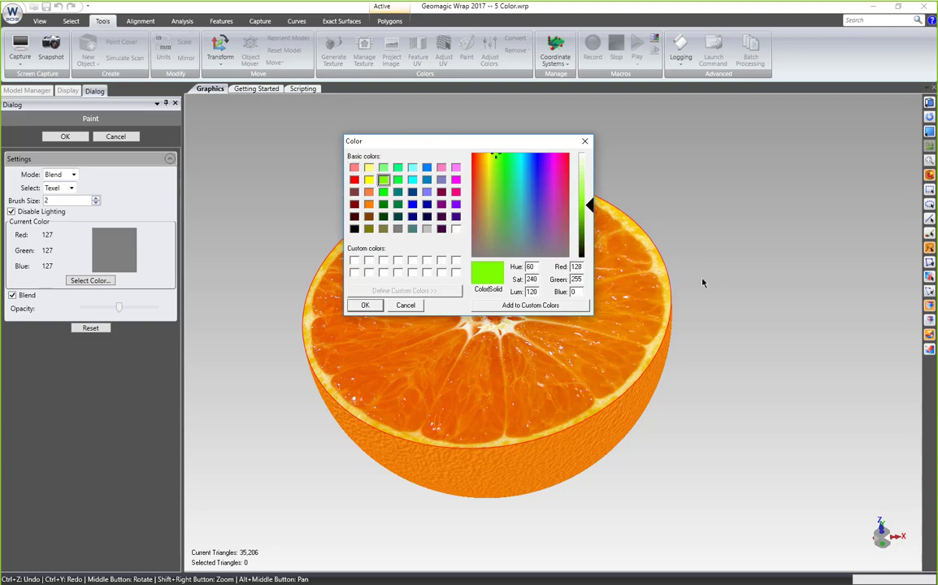
{"action": "left_click", "coordinate": [366, 305]}
{"action": "left_click_drag", "start_coordinate": [487, 321], "coordinate": [524, 289]}
{"action": "mouse_move", "coordinate": [687, 294]}
{"action": "middle_mouse_down"}
{"action": "mouse_move", "coordinate": [499, 342]}
{"action": "mouse_move", "coordinate": [335, 260]}
{"action": "mouse_move", "coordinate": [595, 364]}
{"action": "middle_mouse_up"}
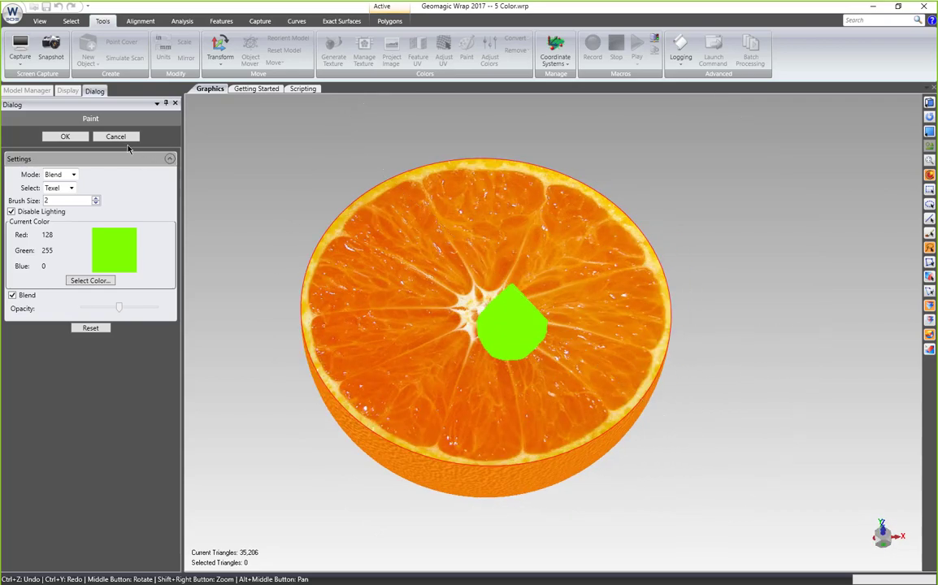
{"action": "left_click", "coordinate": [114, 136]}
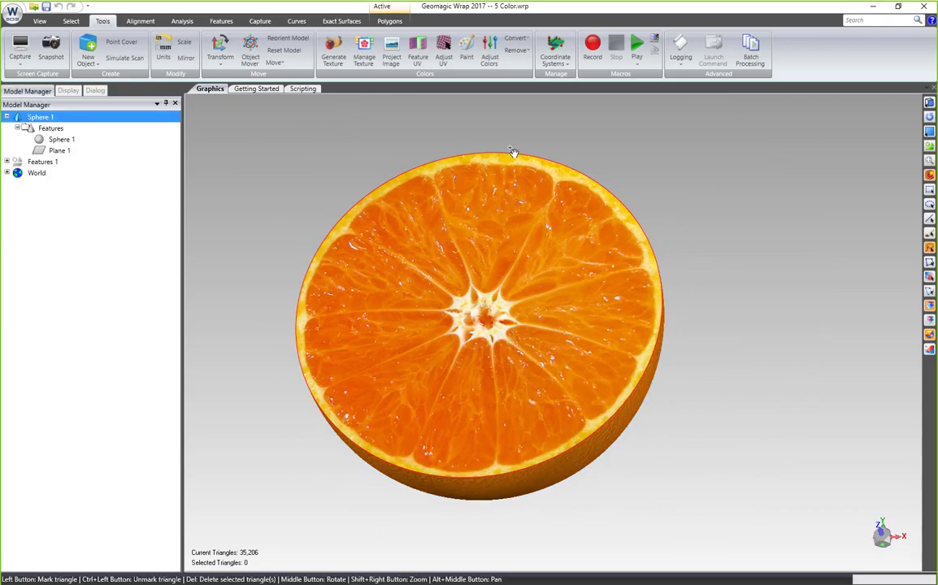
Adjust the texture colours to brightness -6 and contrast 23, view the Histogram operation, and accept the adjustment
{"action": "left_click", "coordinate": [492, 53]}
{"action": "mouse_move", "coordinate": [89, 206]}
{"action": "left_mouse_down"}
{"action": "mouse_move", "coordinate": [97, 205]}
{"action": "mouse_move", "coordinate": [89, 206]}
{"action": "left_mouse_up"}
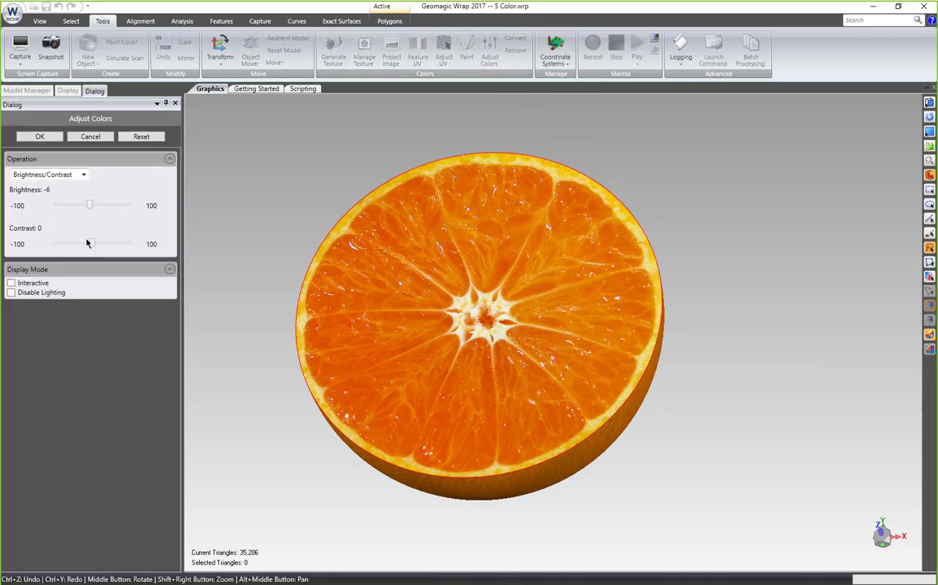
{"action": "left_click_drag", "start_coordinate": [94, 243], "coordinate": [101, 244]}
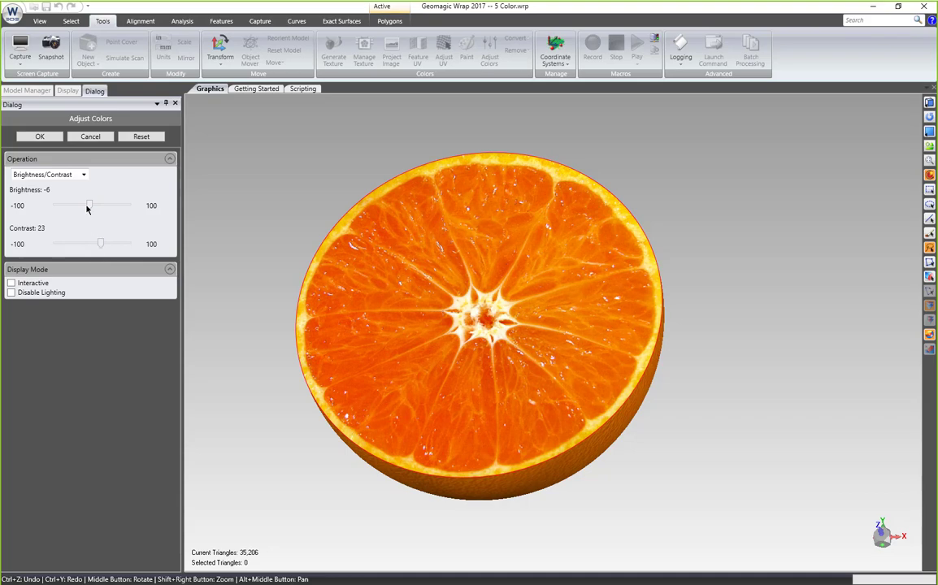
{"action": "left_click", "coordinate": [83, 175]}
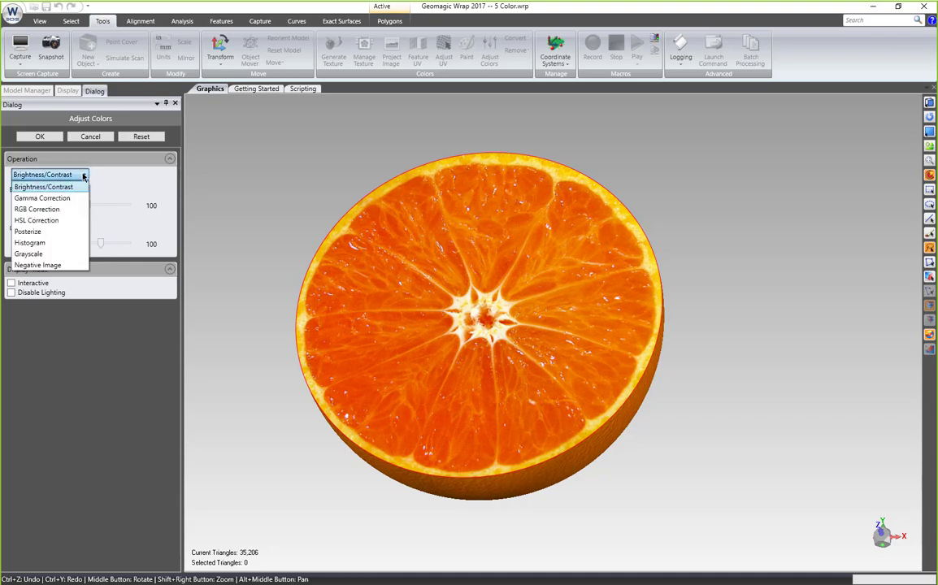
{"action": "left_click", "coordinate": [75, 243]}
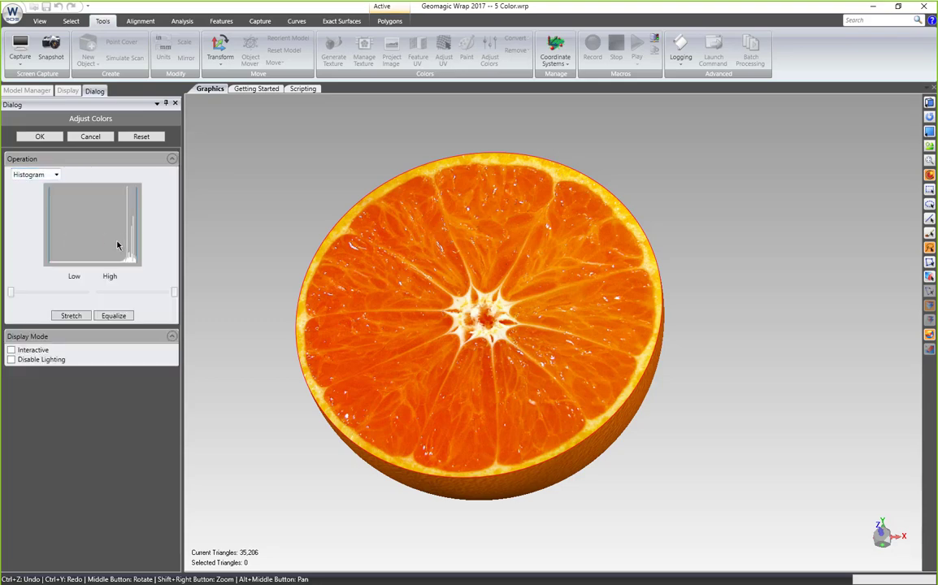
{"action": "left_click", "coordinate": [53, 175]}
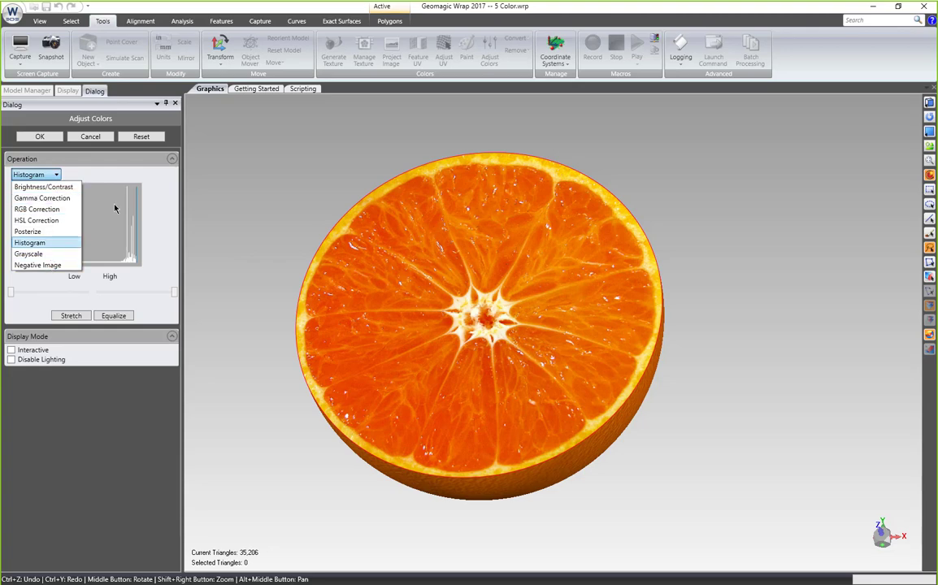
{"action": "left_click", "coordinate": [29, 242]}
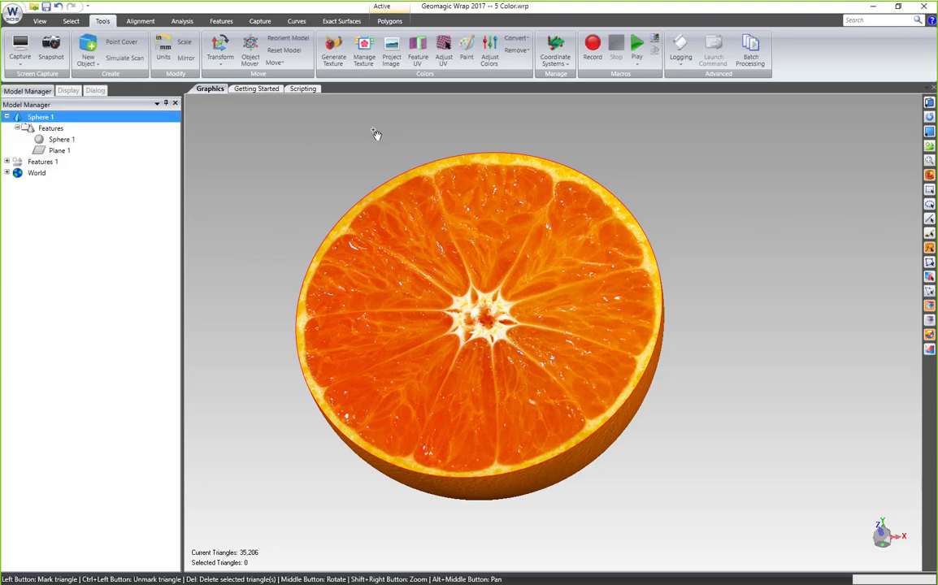
{"action": "middle_click_drag", "start_coordinate": [555, 171], "coordinate": [546, 102]}
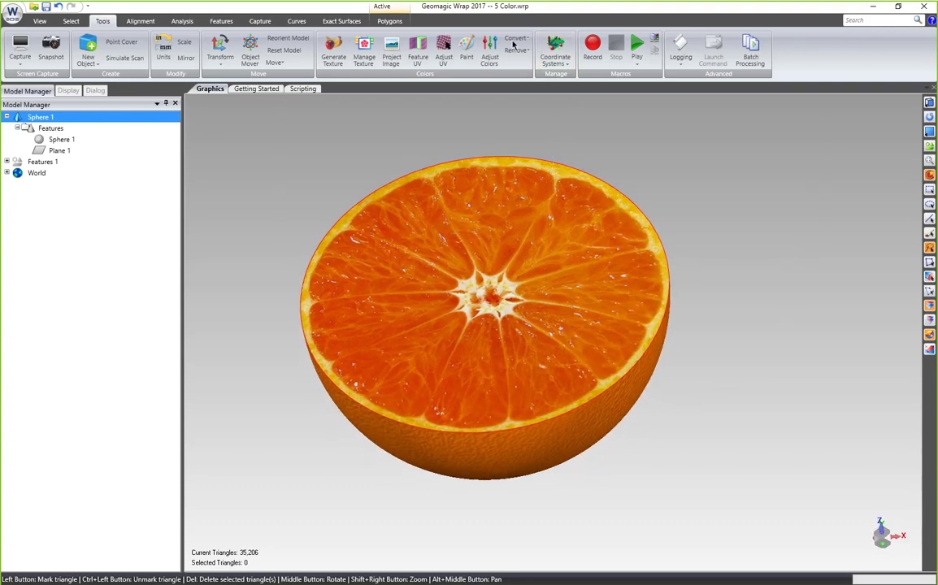
{"action": "left_click", "coordinate": [515, 38]}
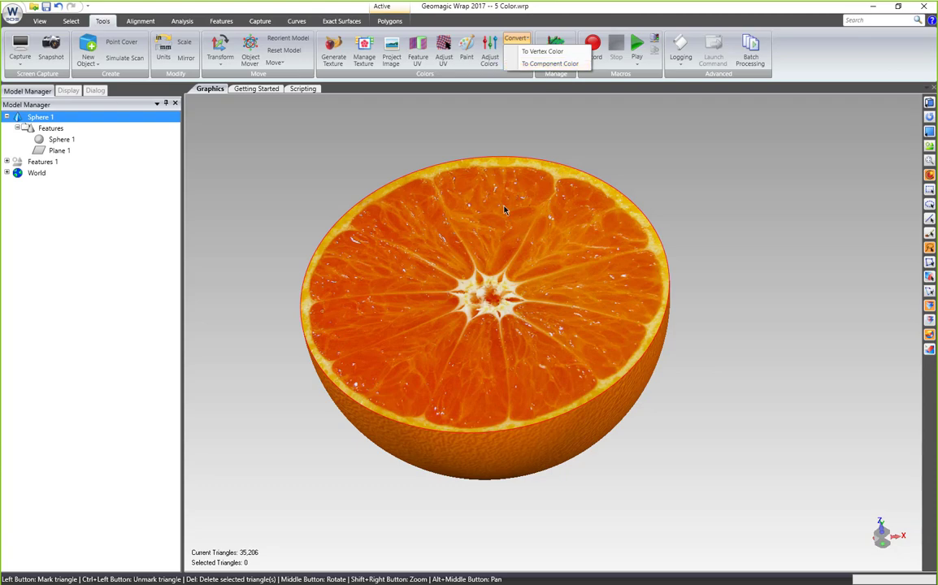
{"action": "left_click", "coordinate": [537, 95]}
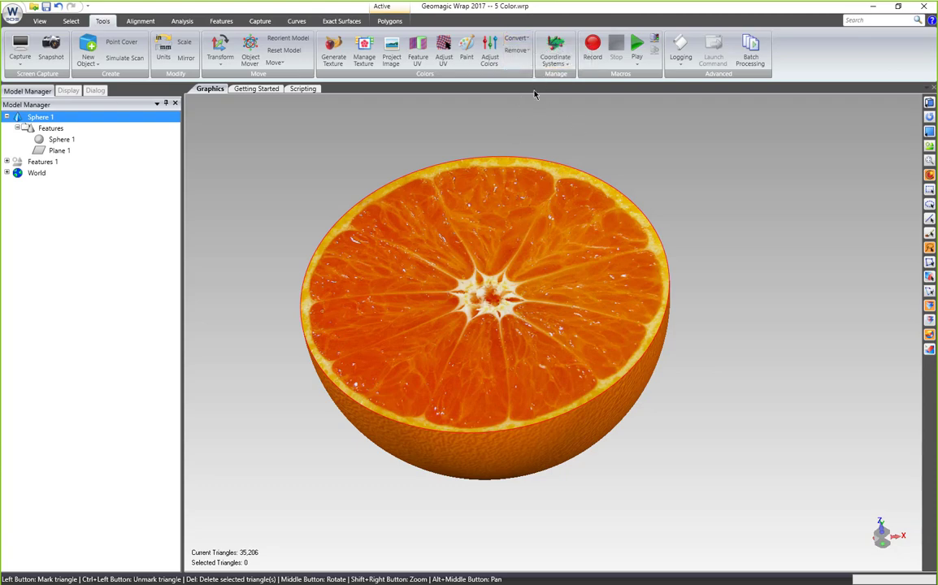
{"action": "left_click", "coordinate": [523, 51]}
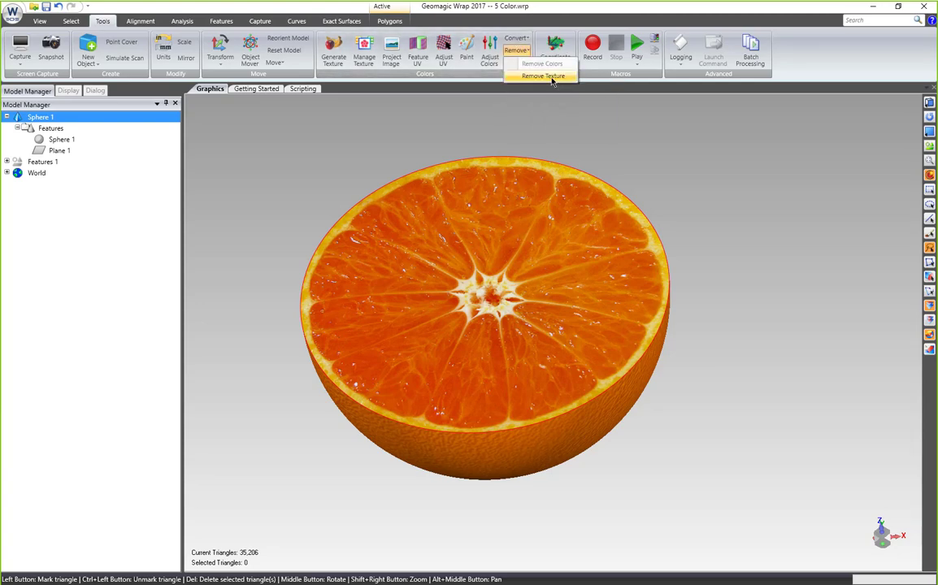
{"action": "middle_click_drag", "start_coordinate": [555, 318], "coordinate": [471, 260]}
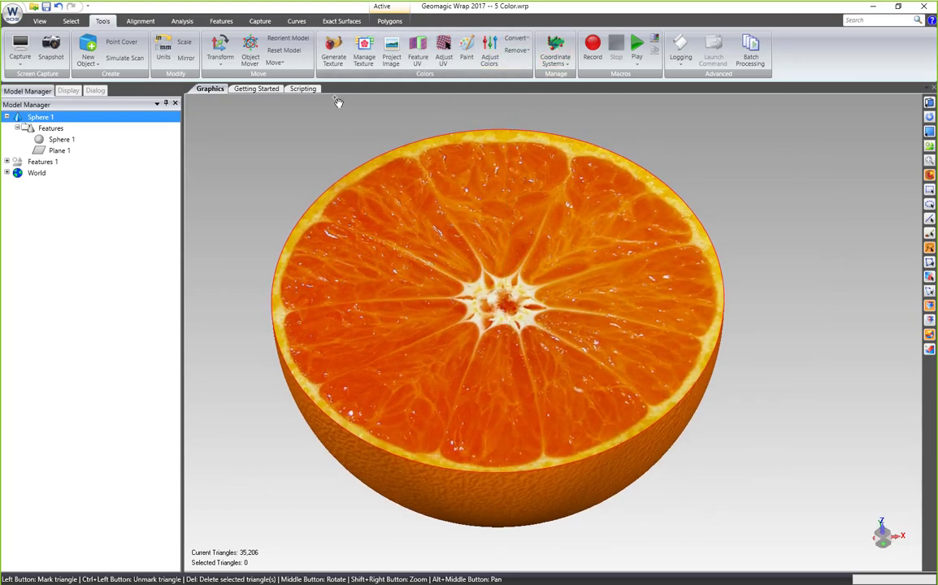